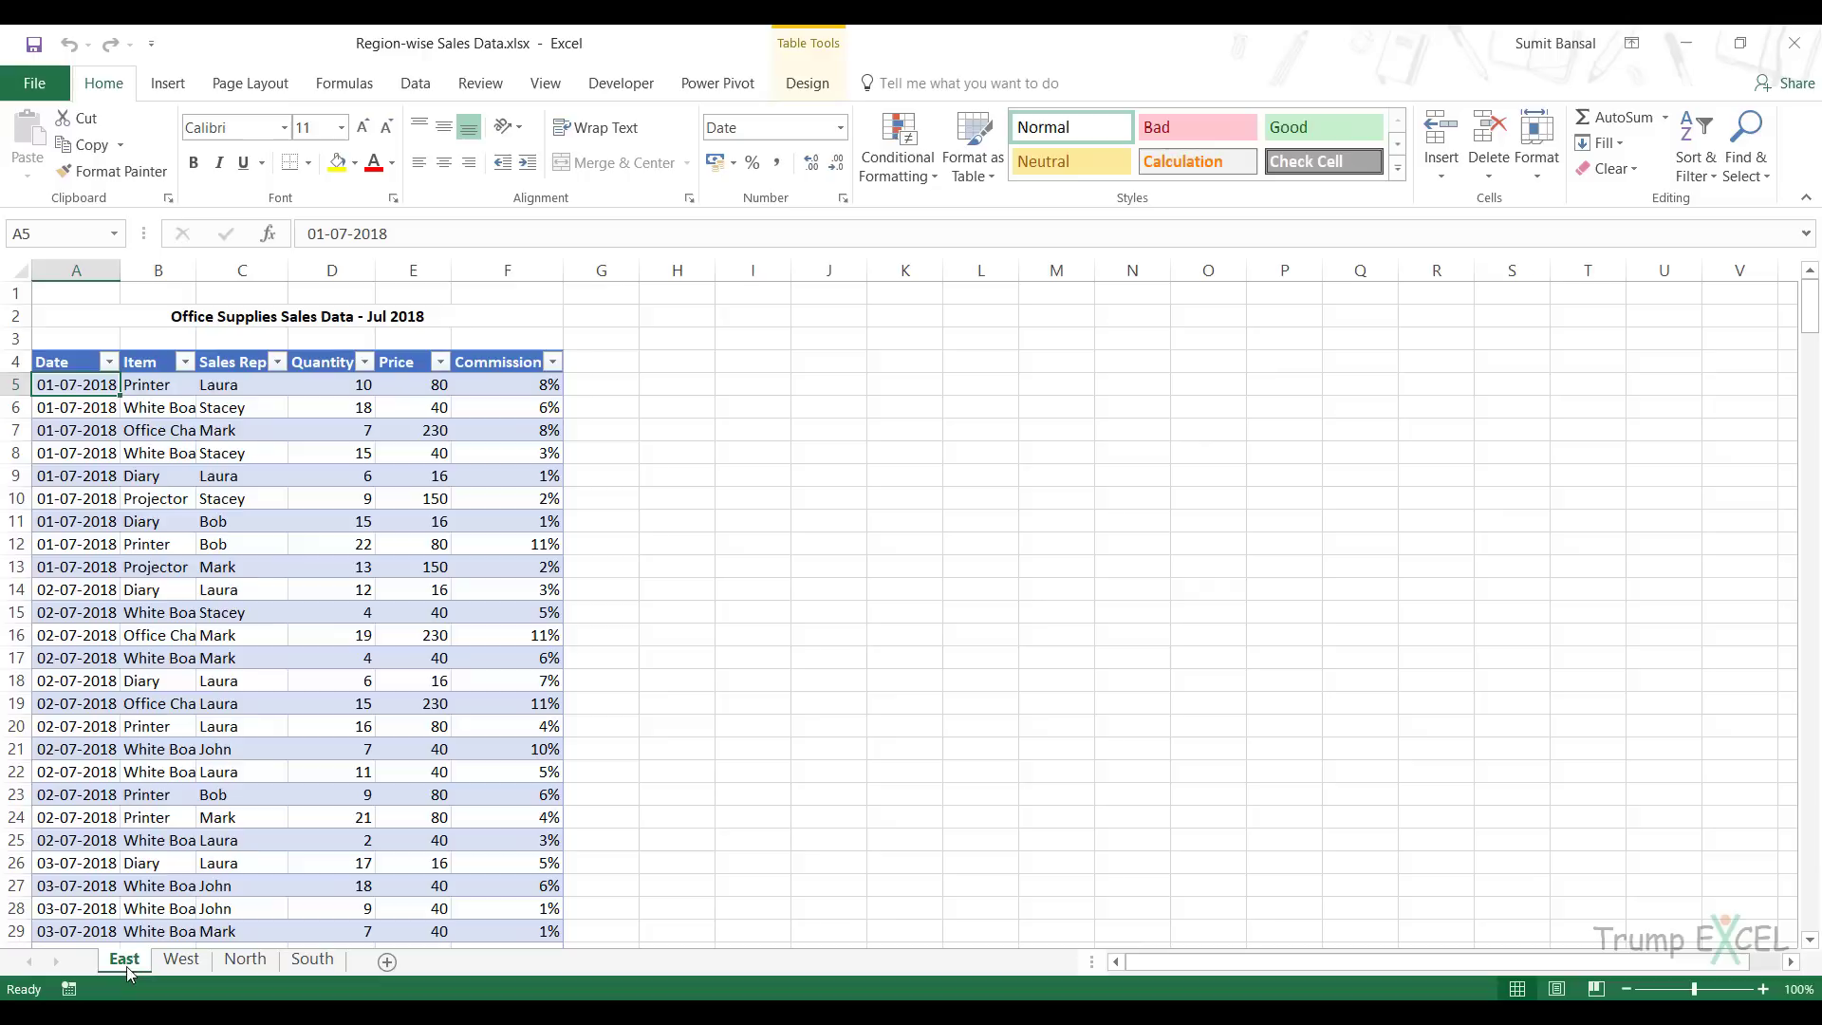
- Flip through the East, West, North and South sheets and confirm the East_Data and West_Data table names
click(183, 968)
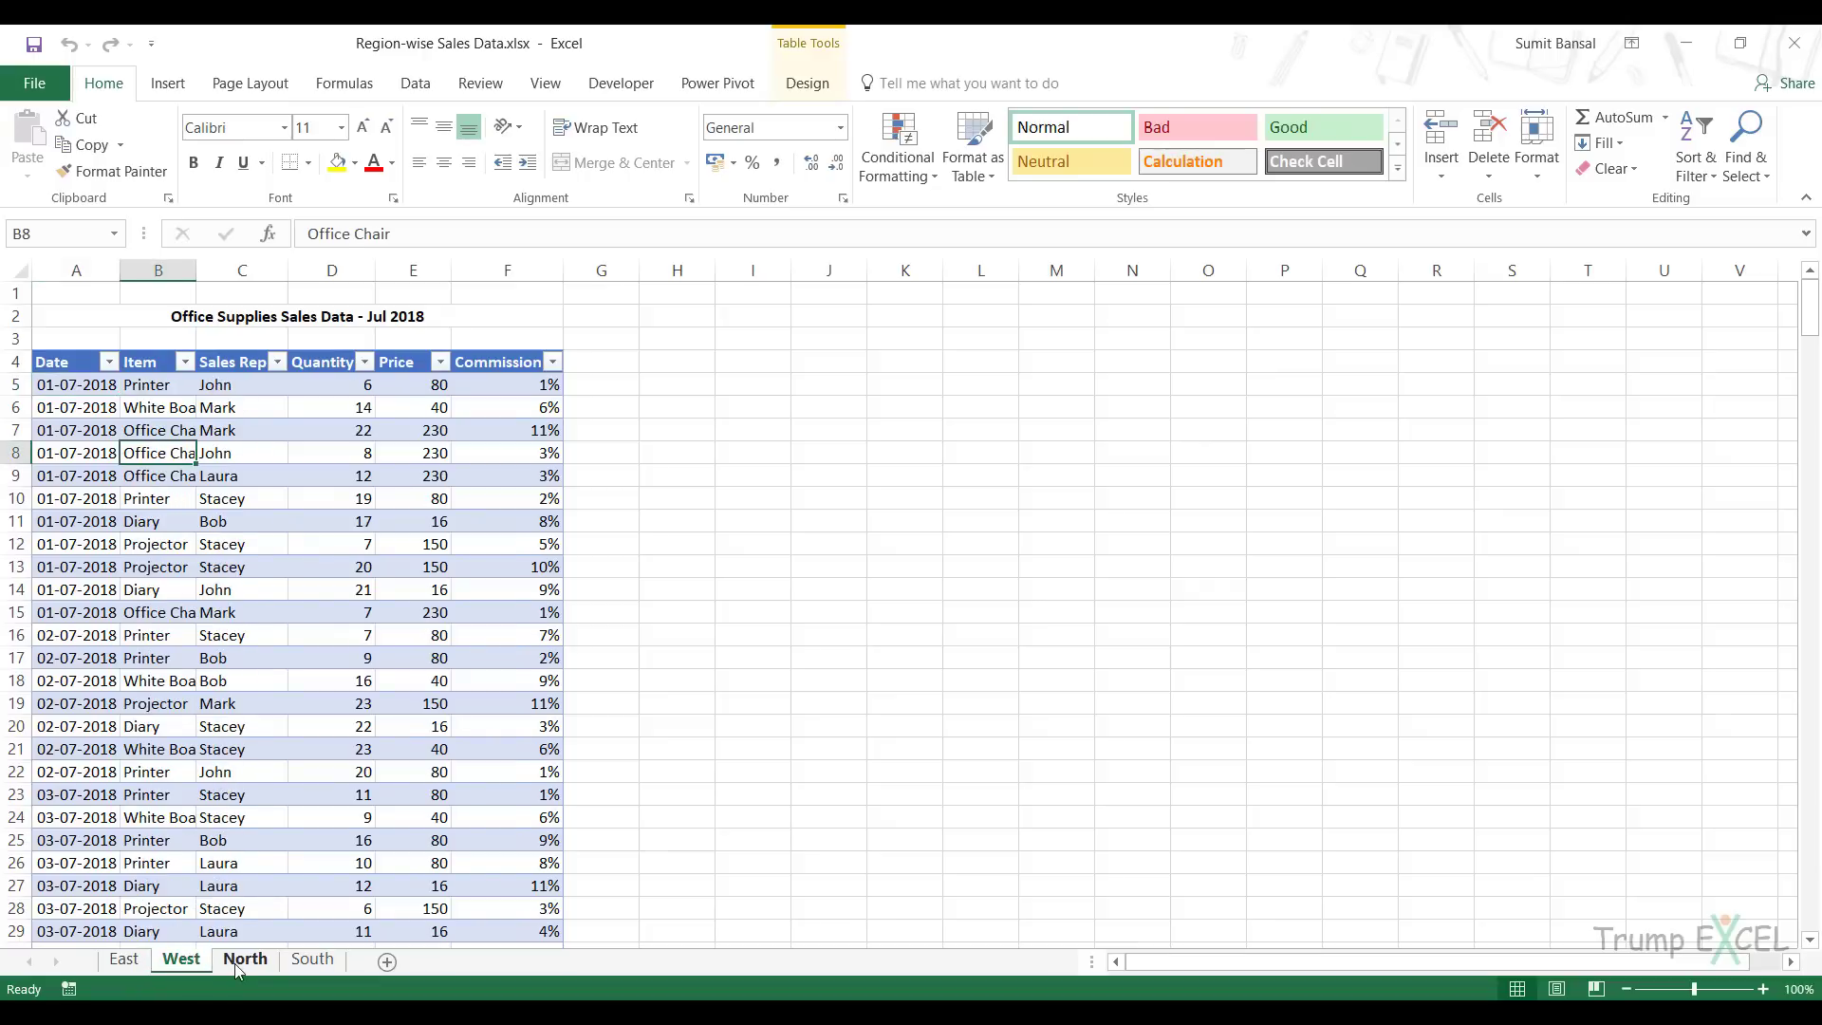
click(247, 966)
click(309, 966)
click(133, 961)
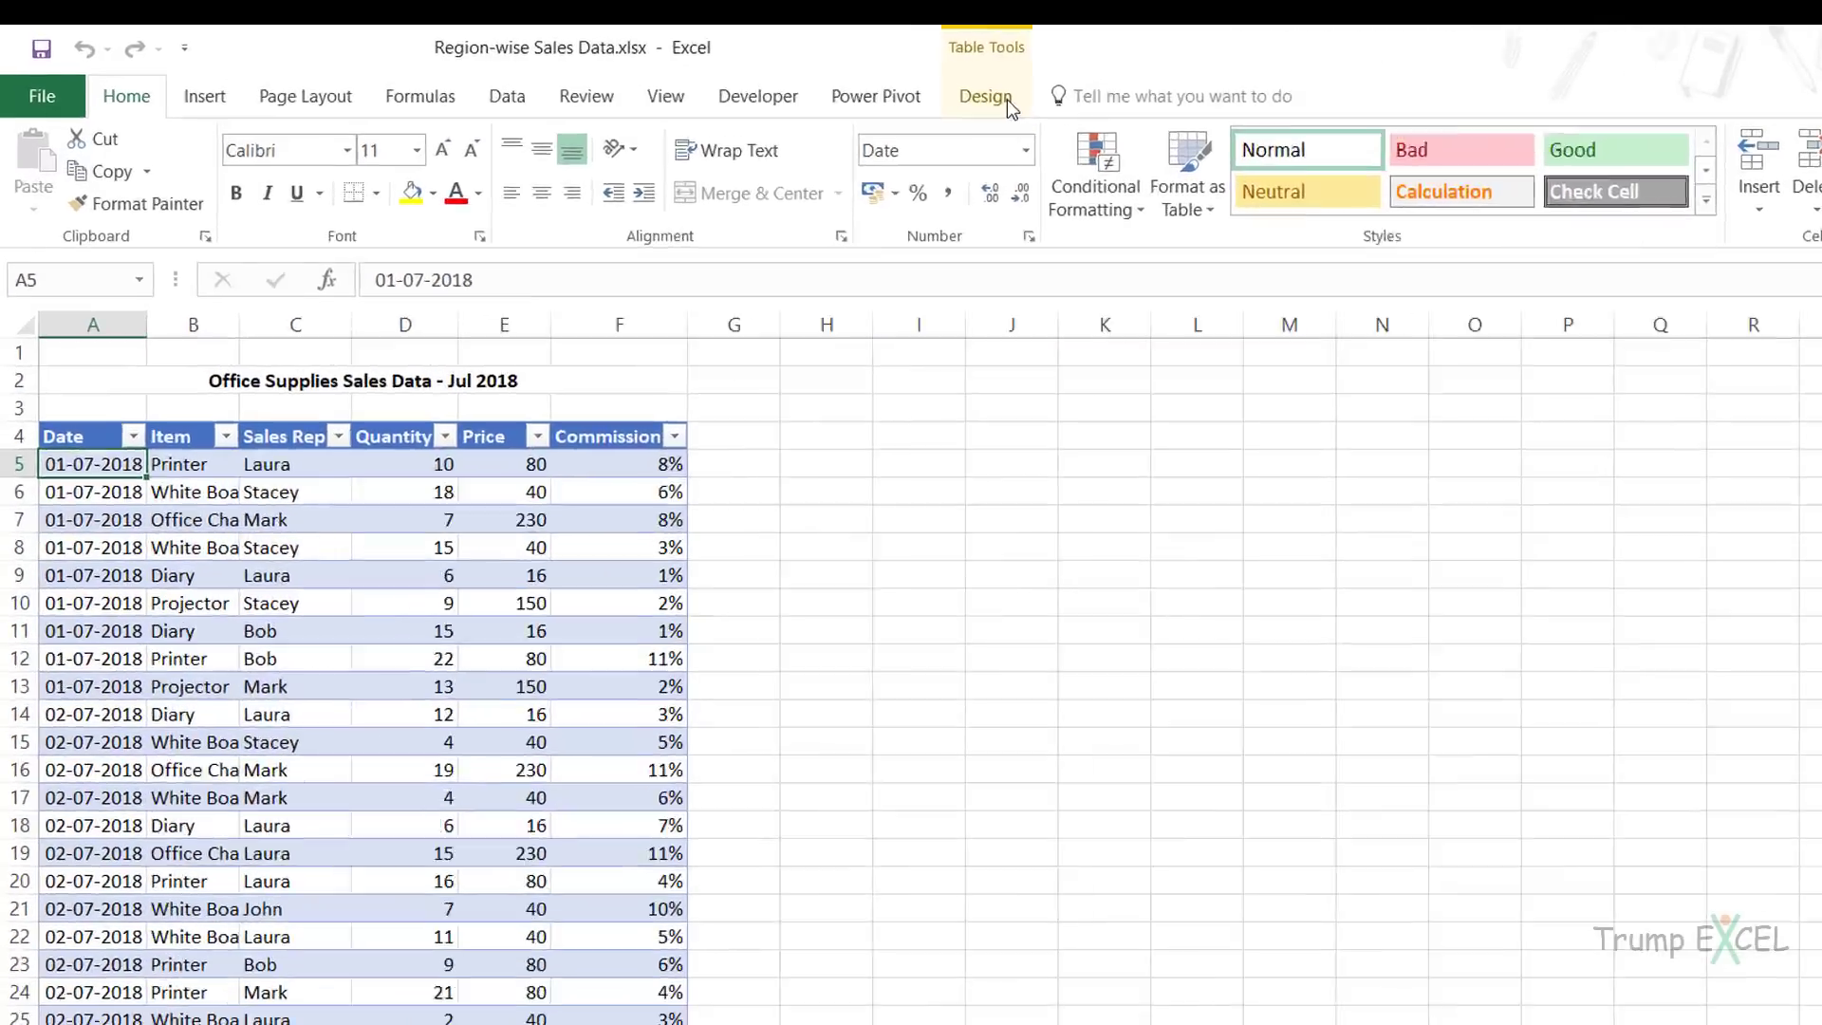
click(808, 83)
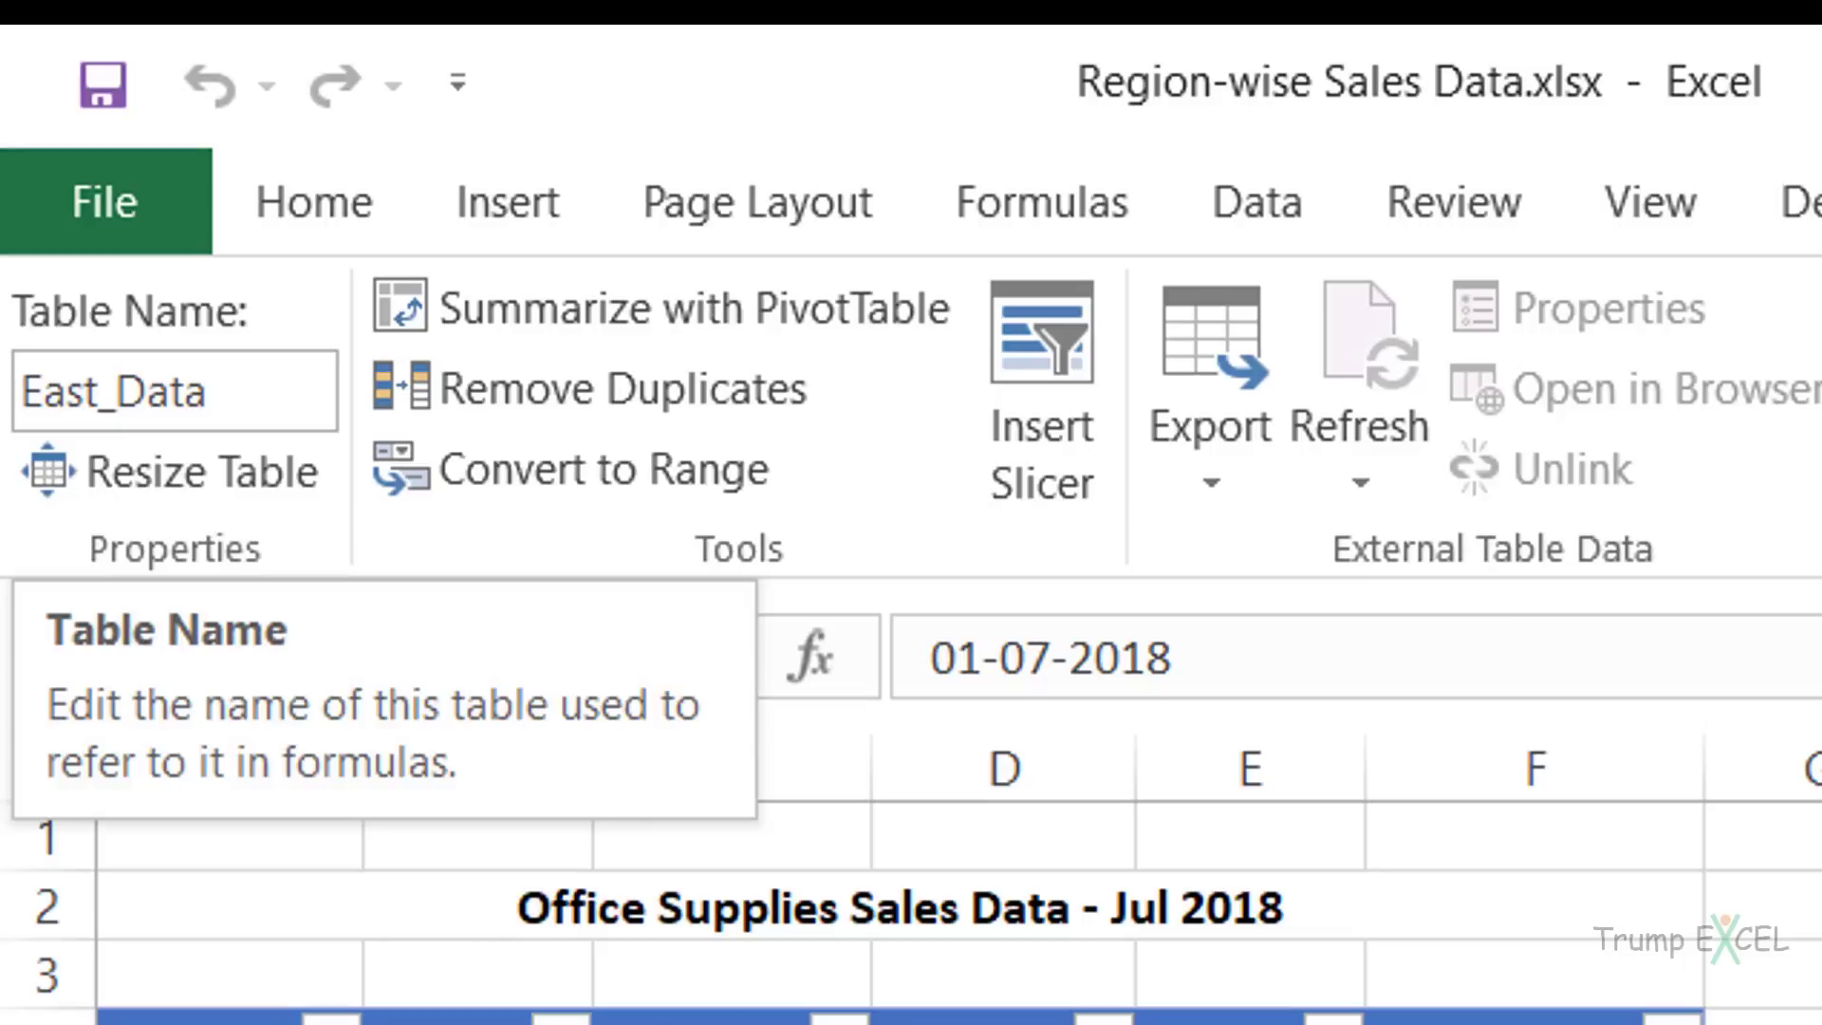
key(ctrl+Page_Down)
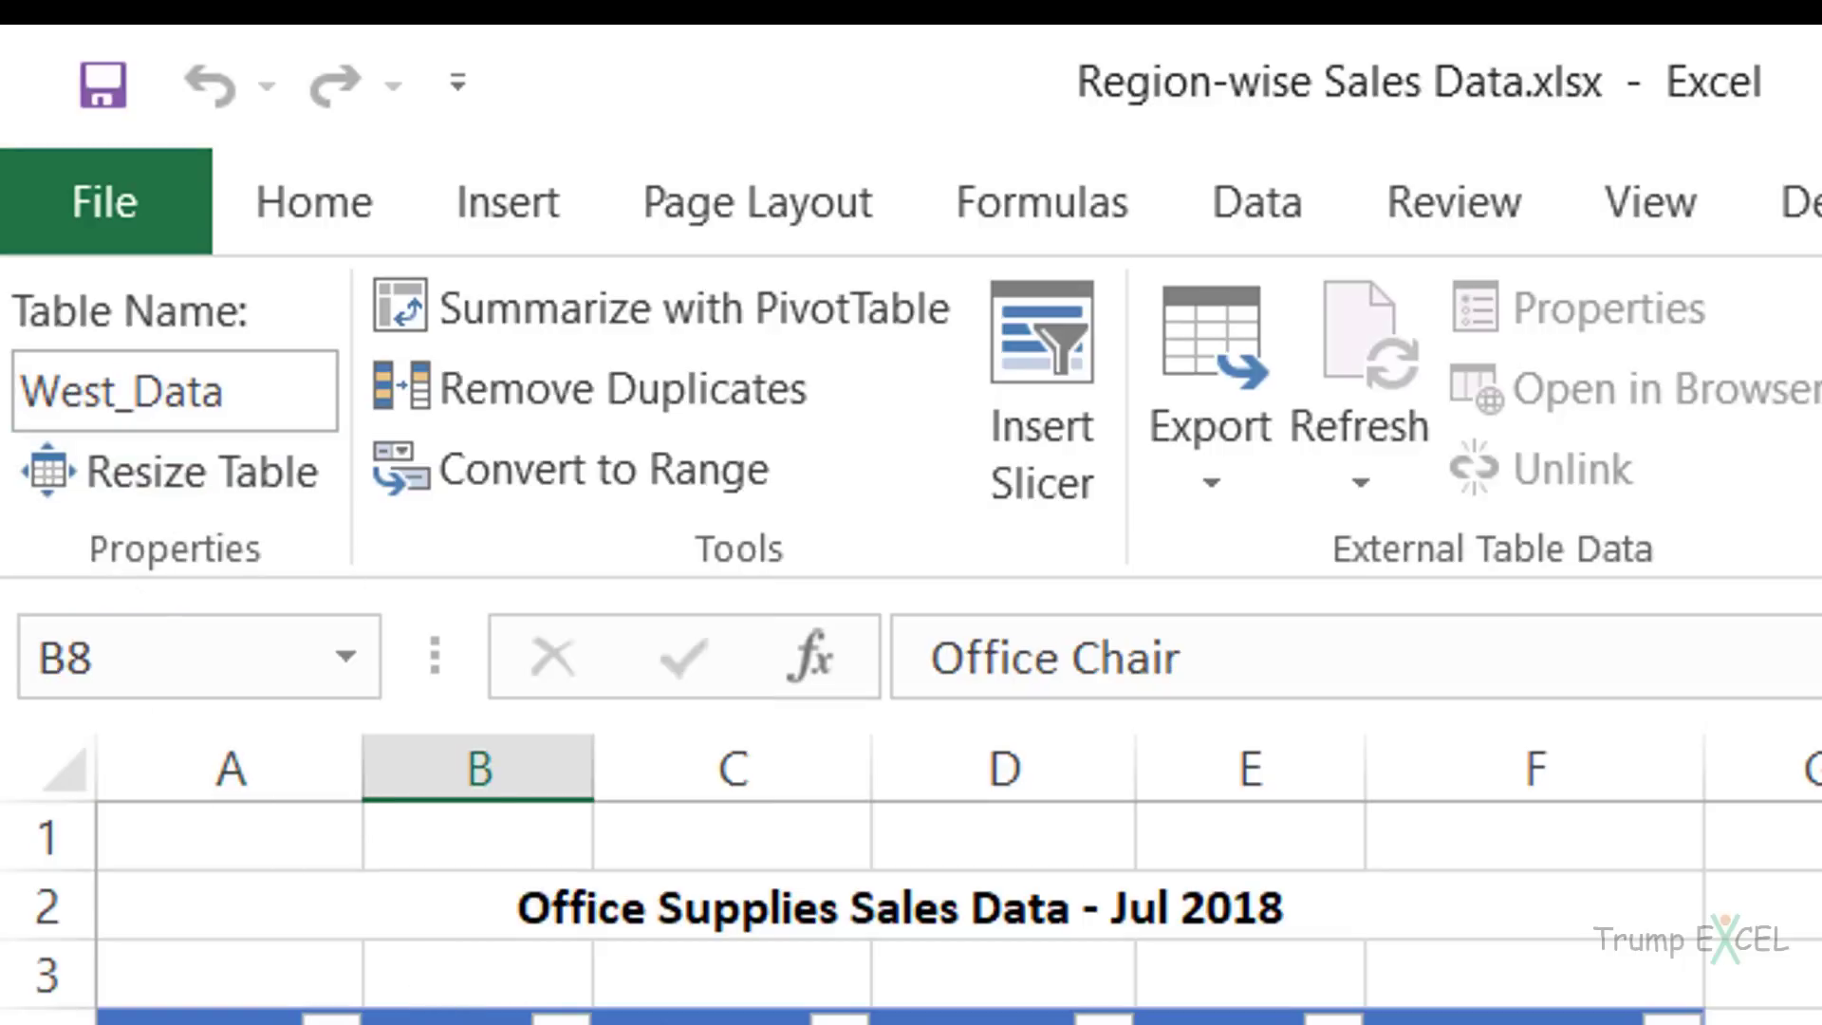
key(ctrl+Page_Up)
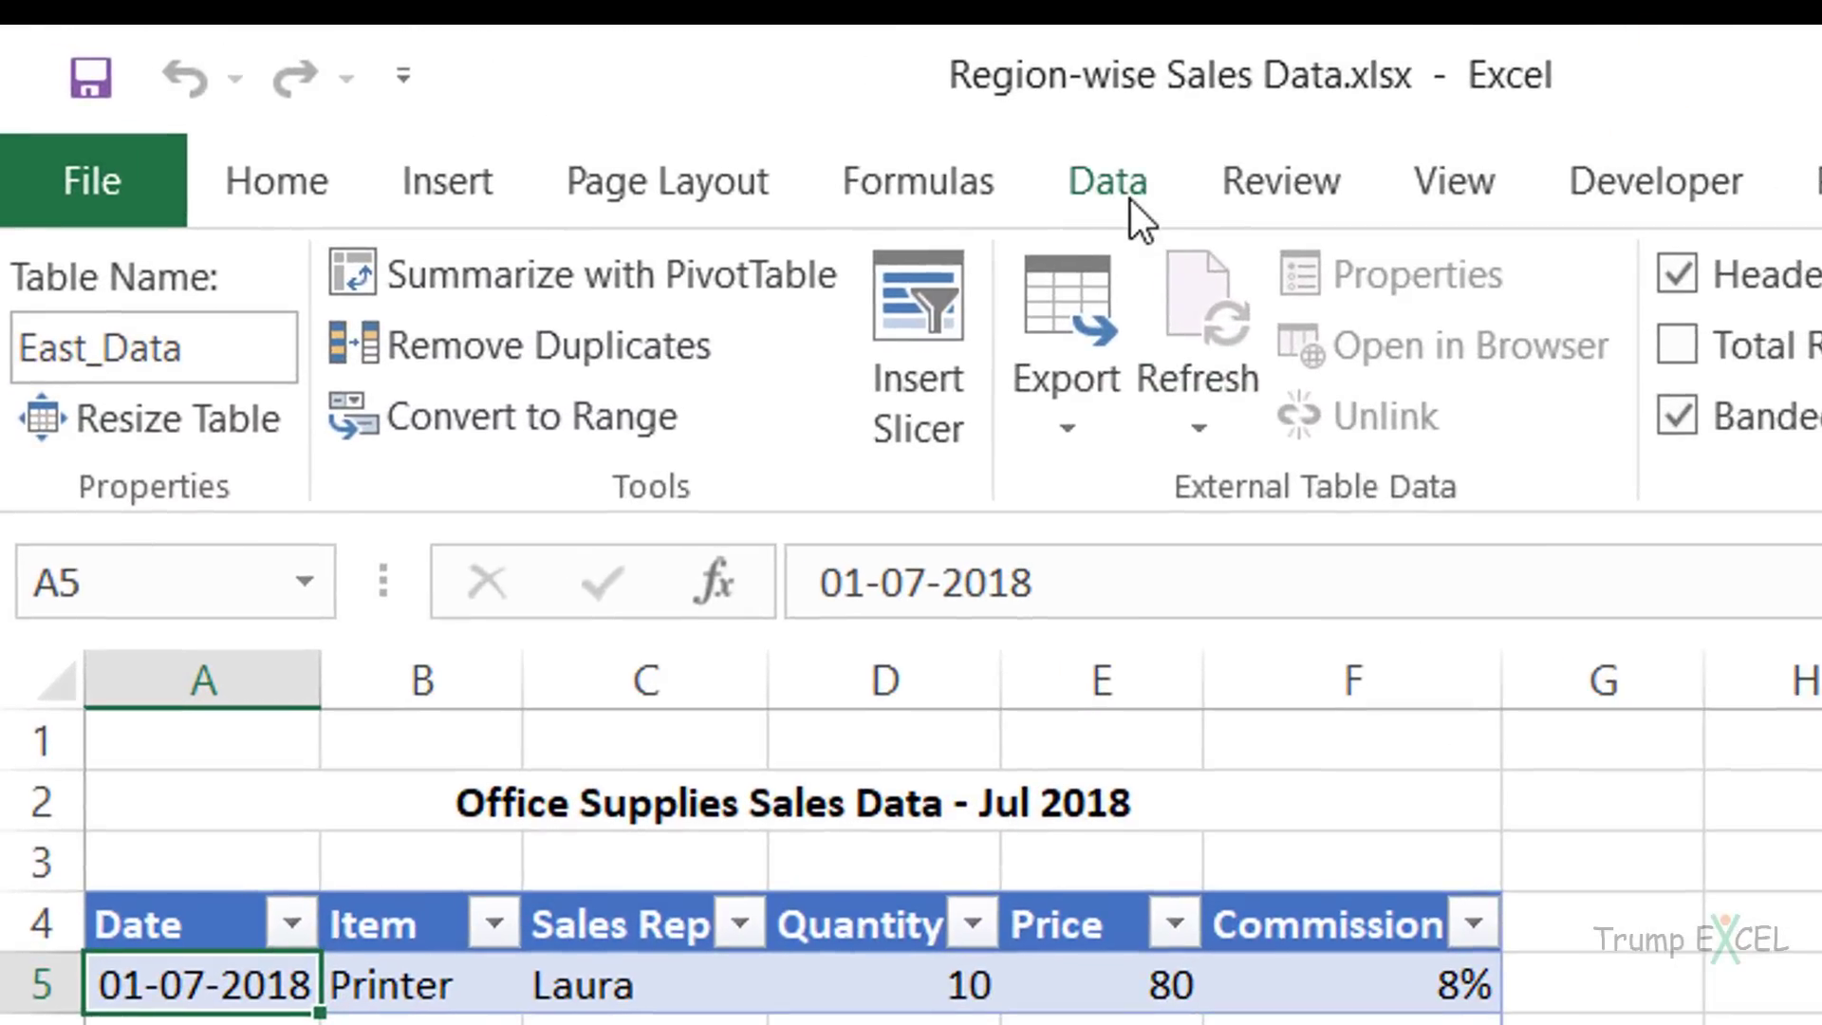
- Start a blank query from Get Data's Other Sources list so Query1 opens in the editor
click(414, 82)
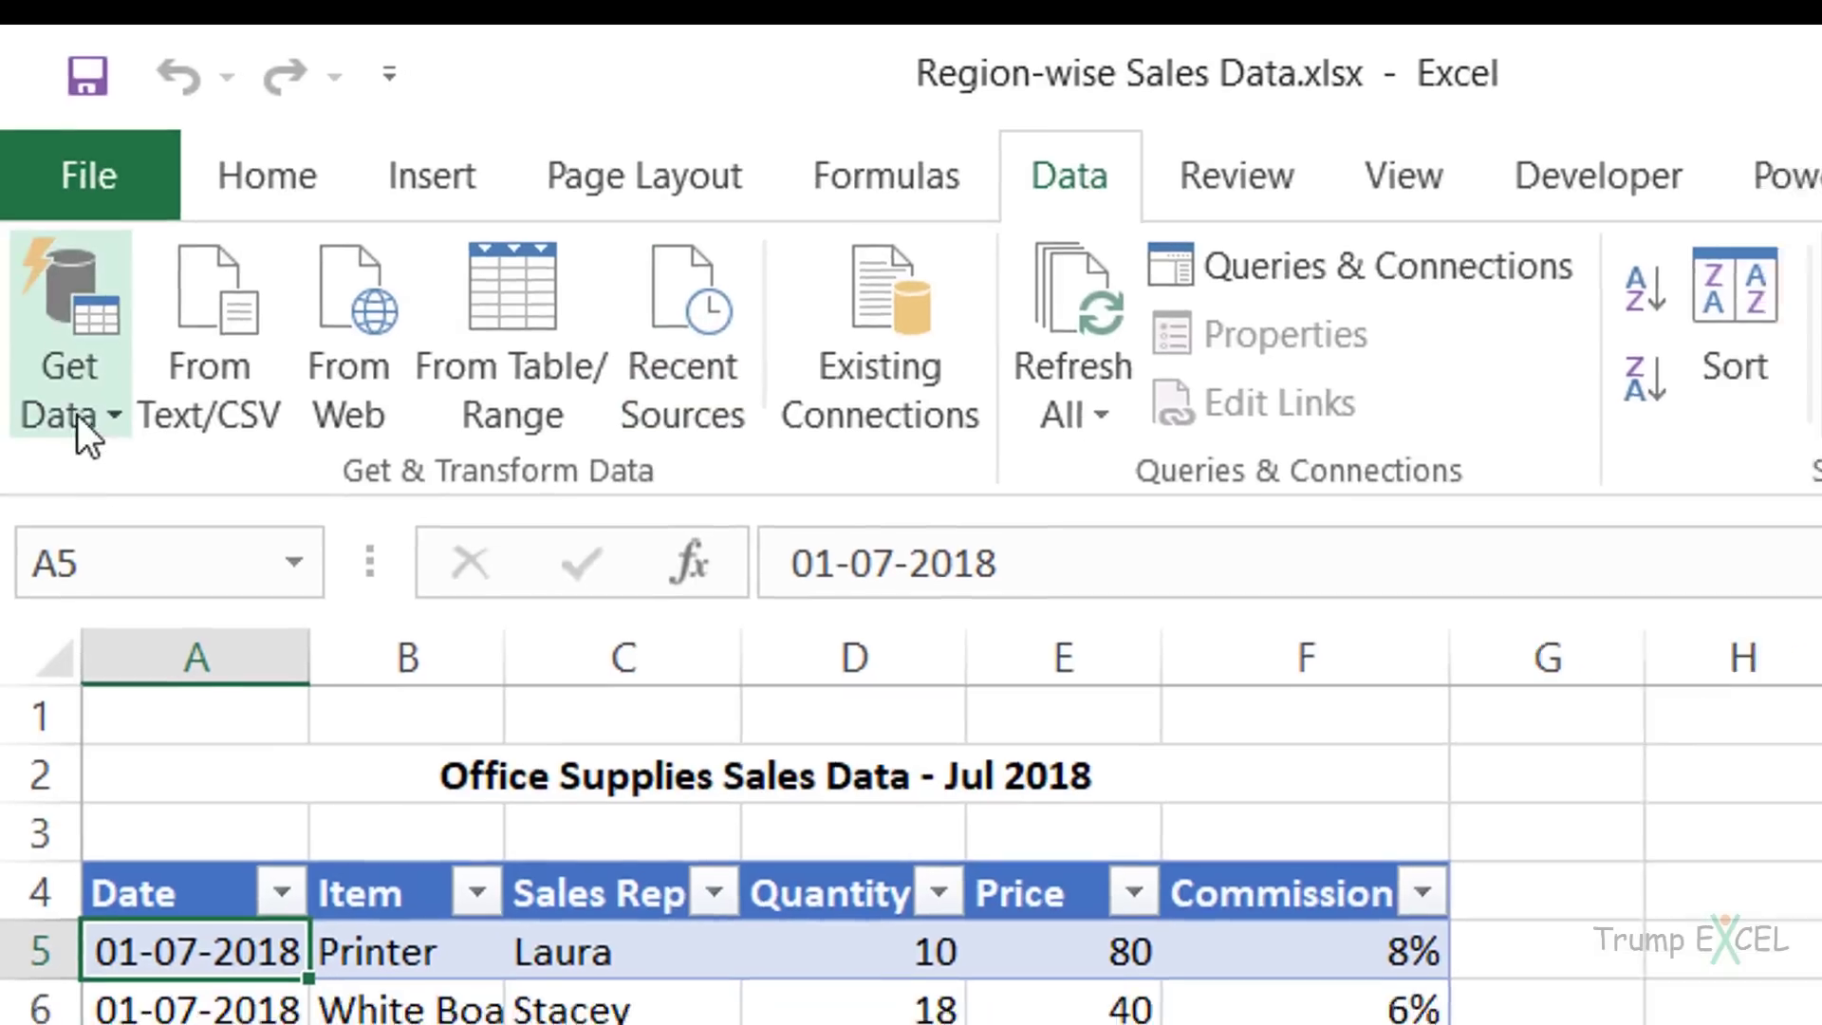
click(74, 418)
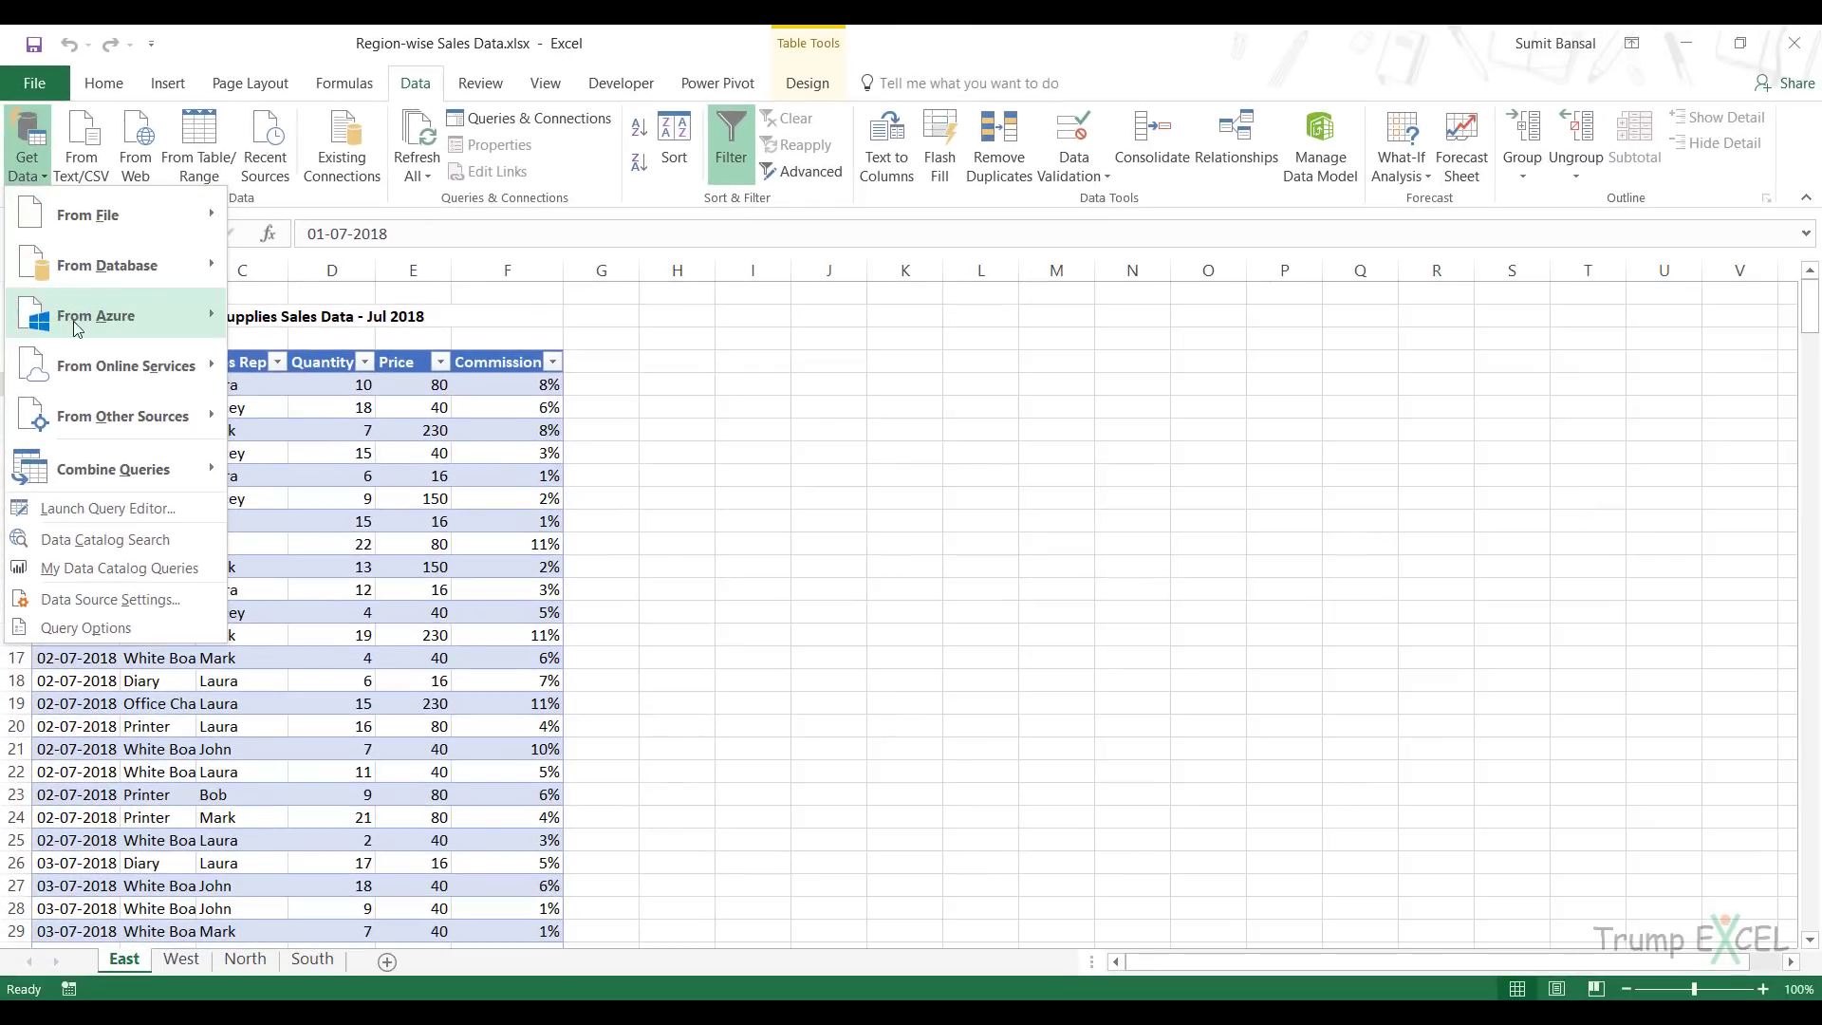
mouse_move(123, 417)
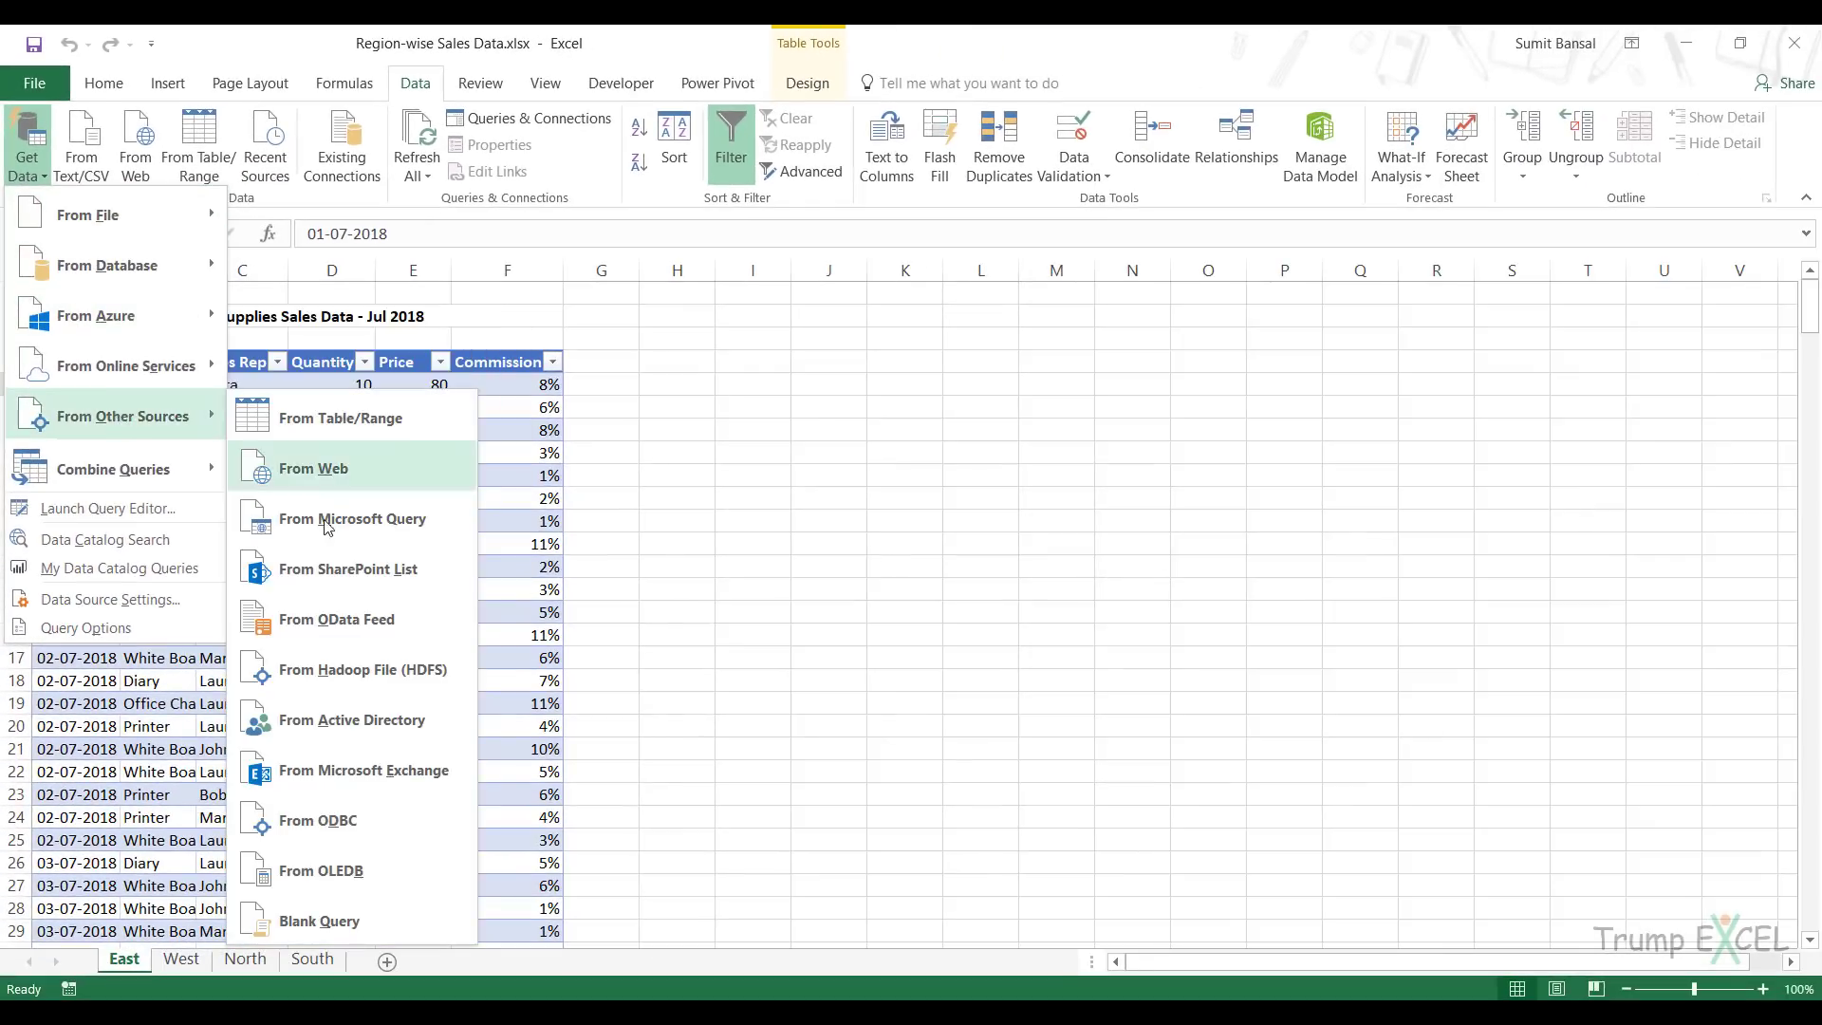
click(342, 922)
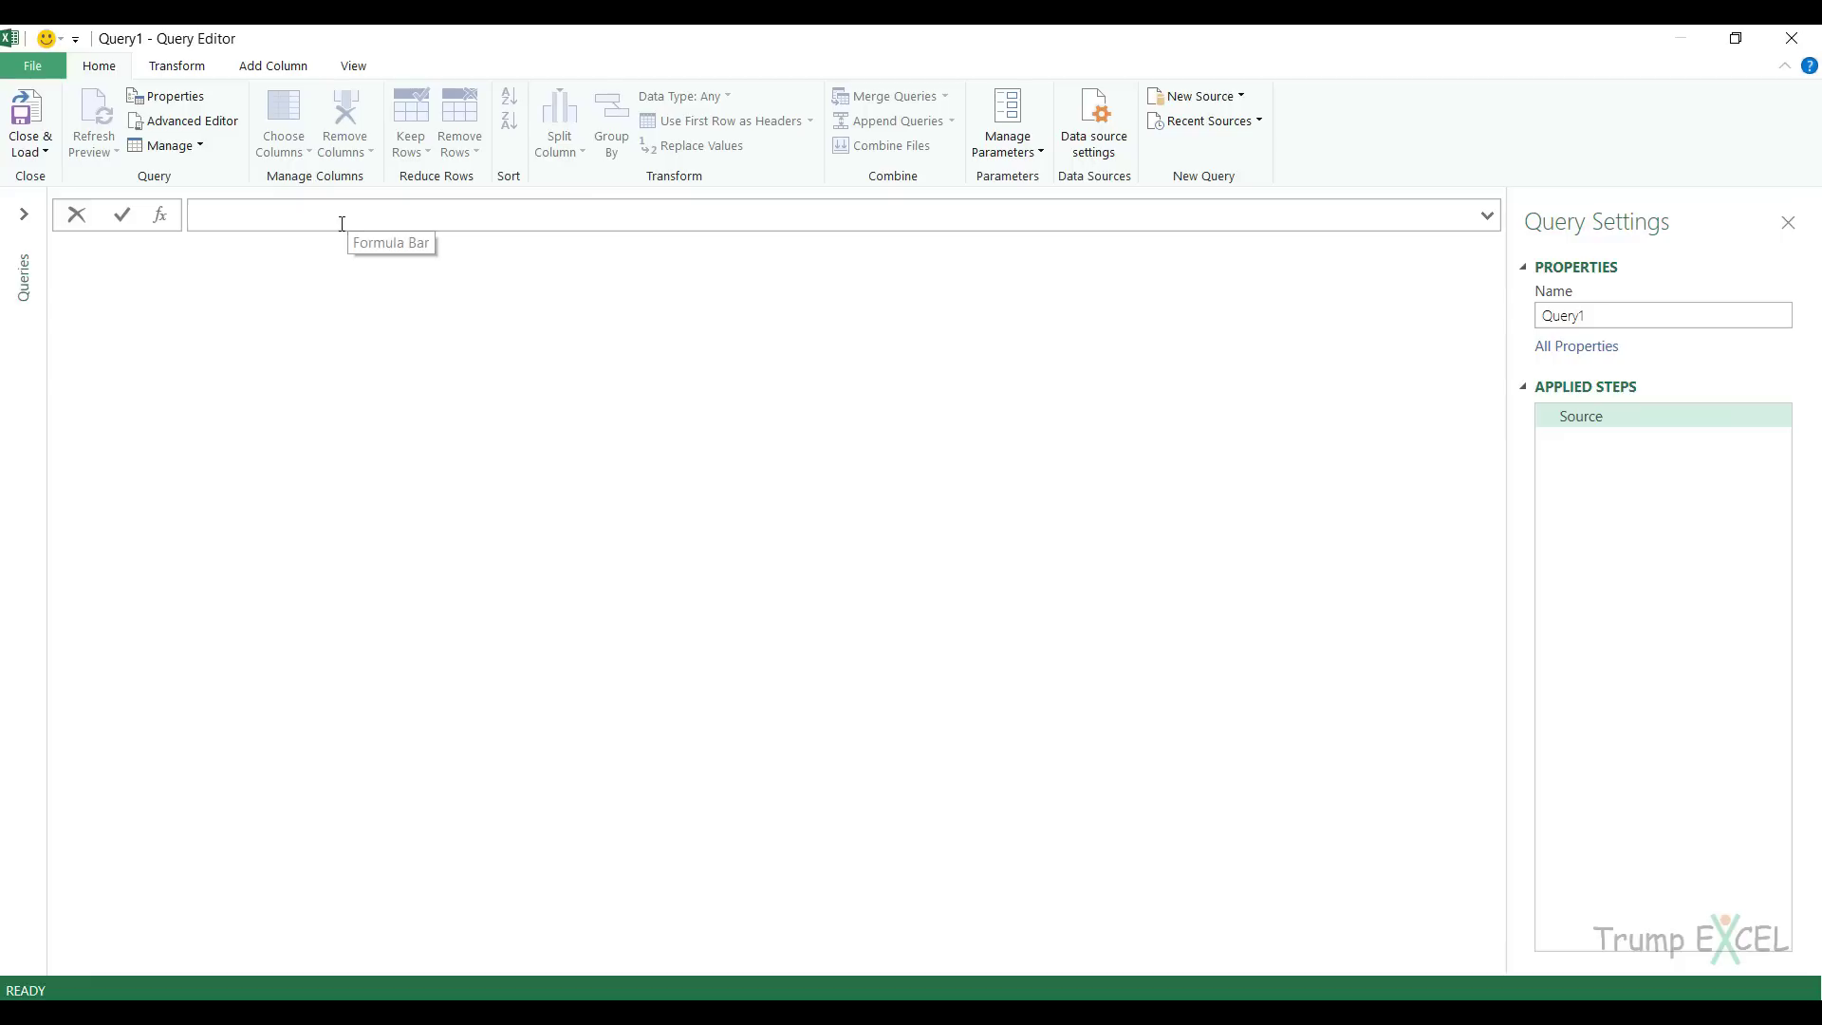
- Enter =Excel.CurrentWorkbook() as Query1's formula to list the workbook's tables
click(353, 76)
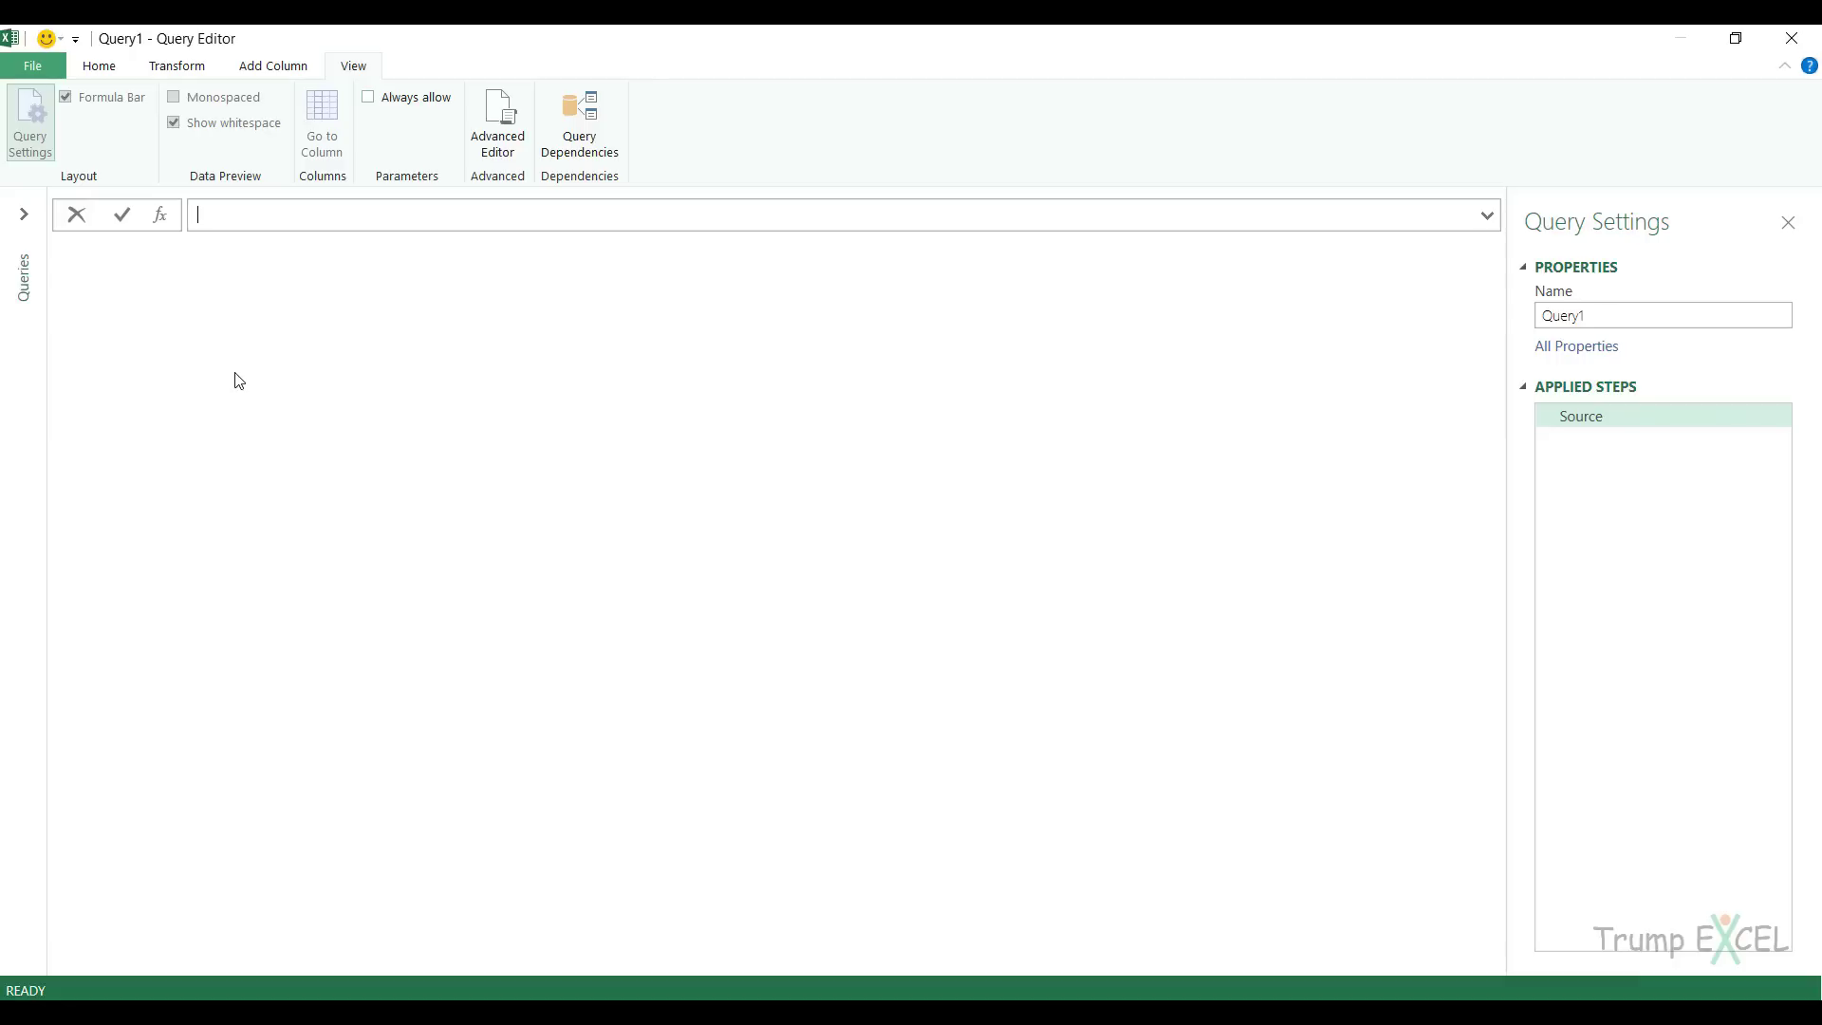
text(=Exce)
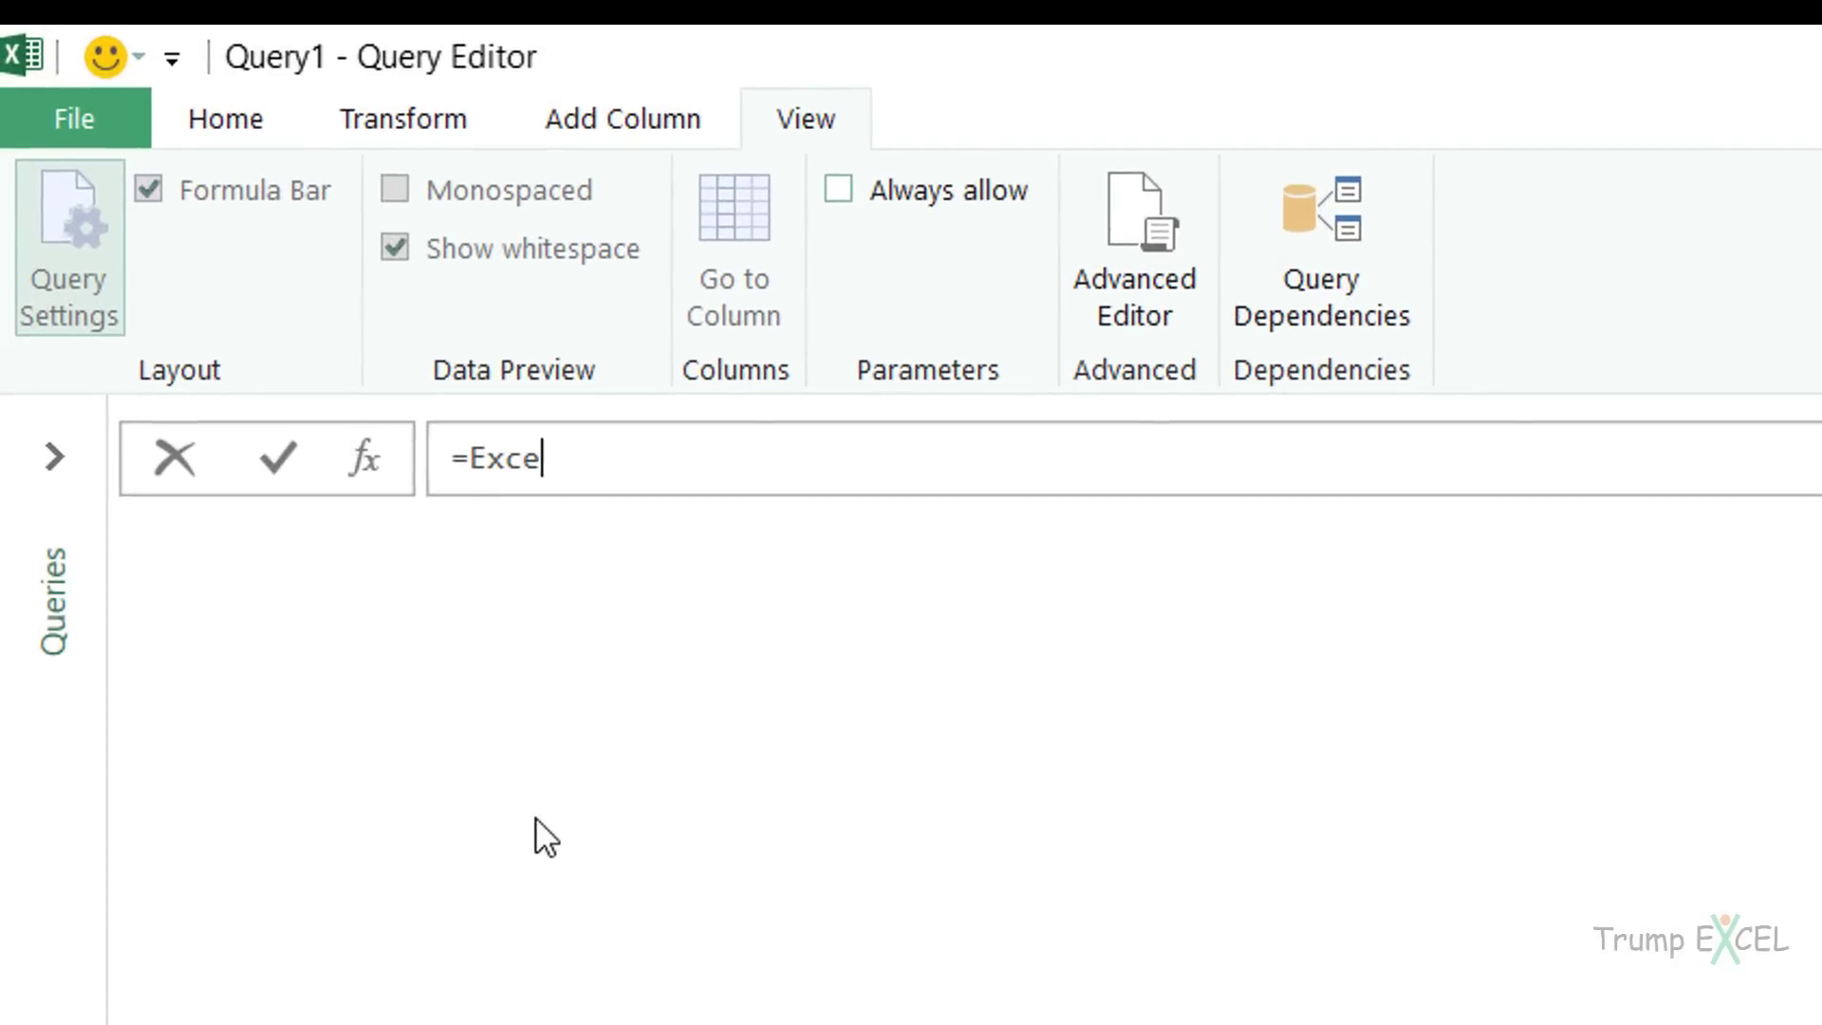
text(l.Current)
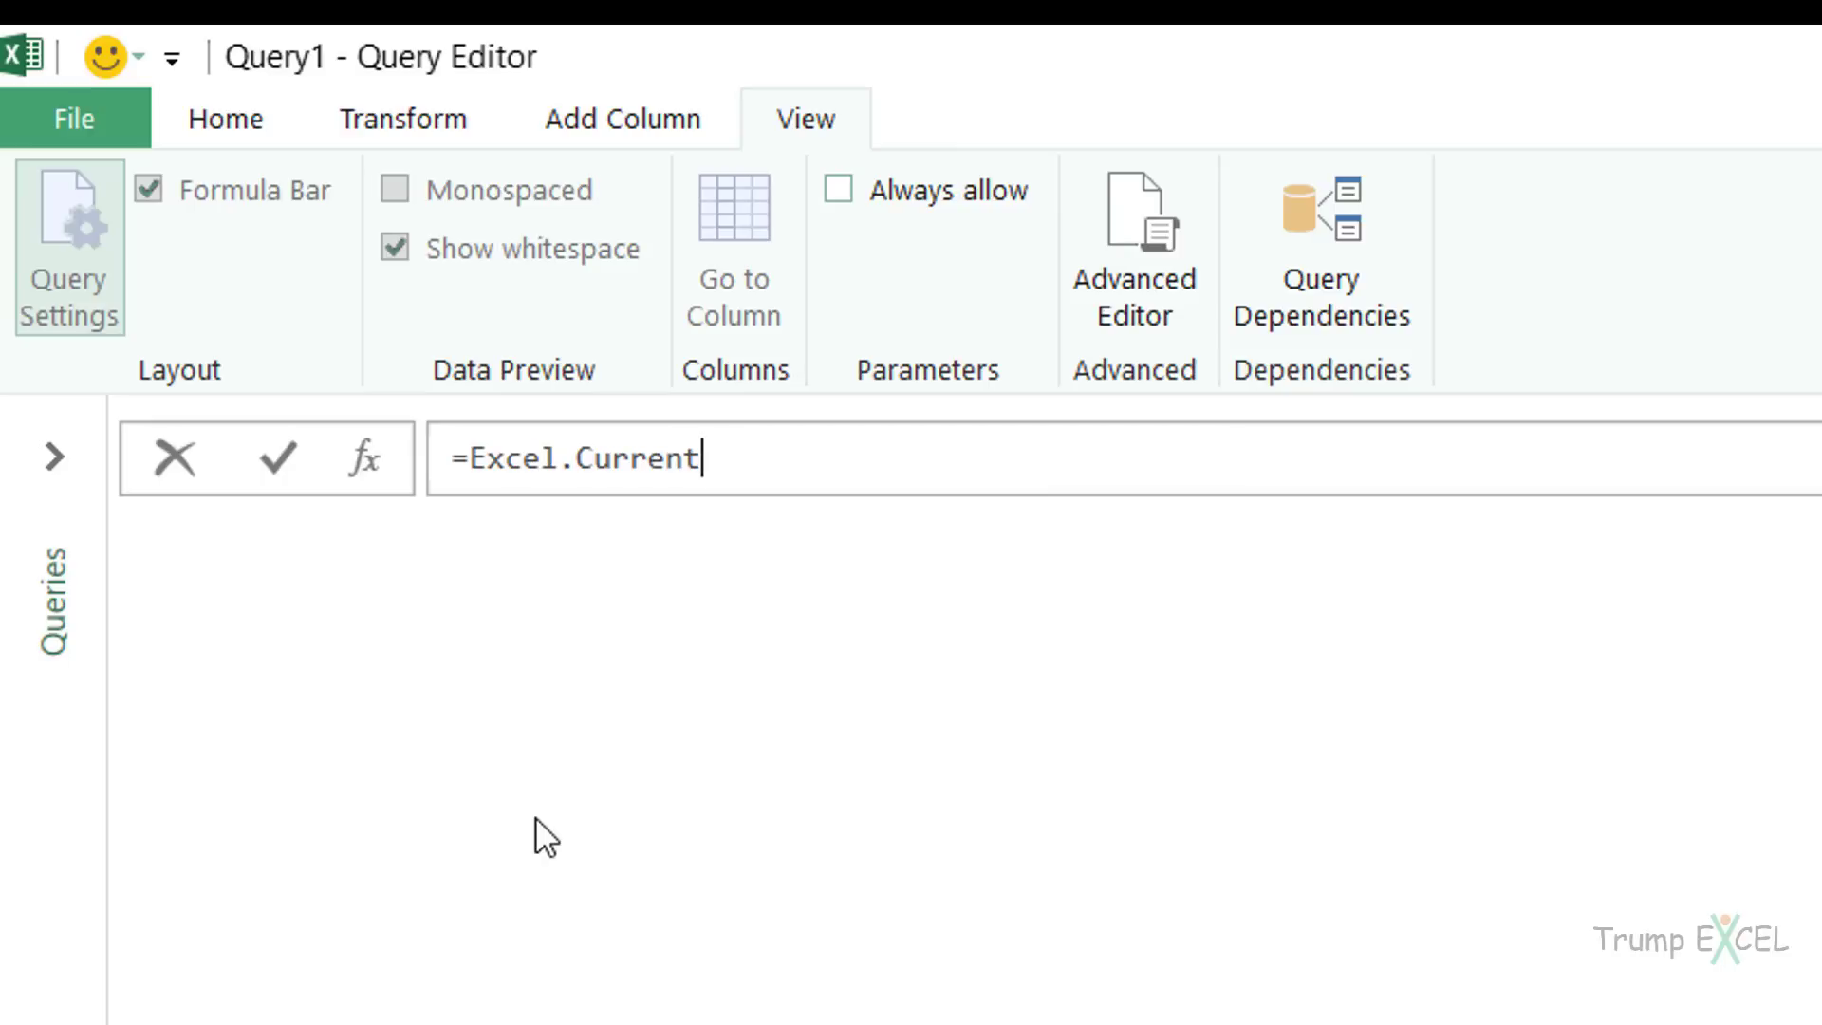
text(Workbook())
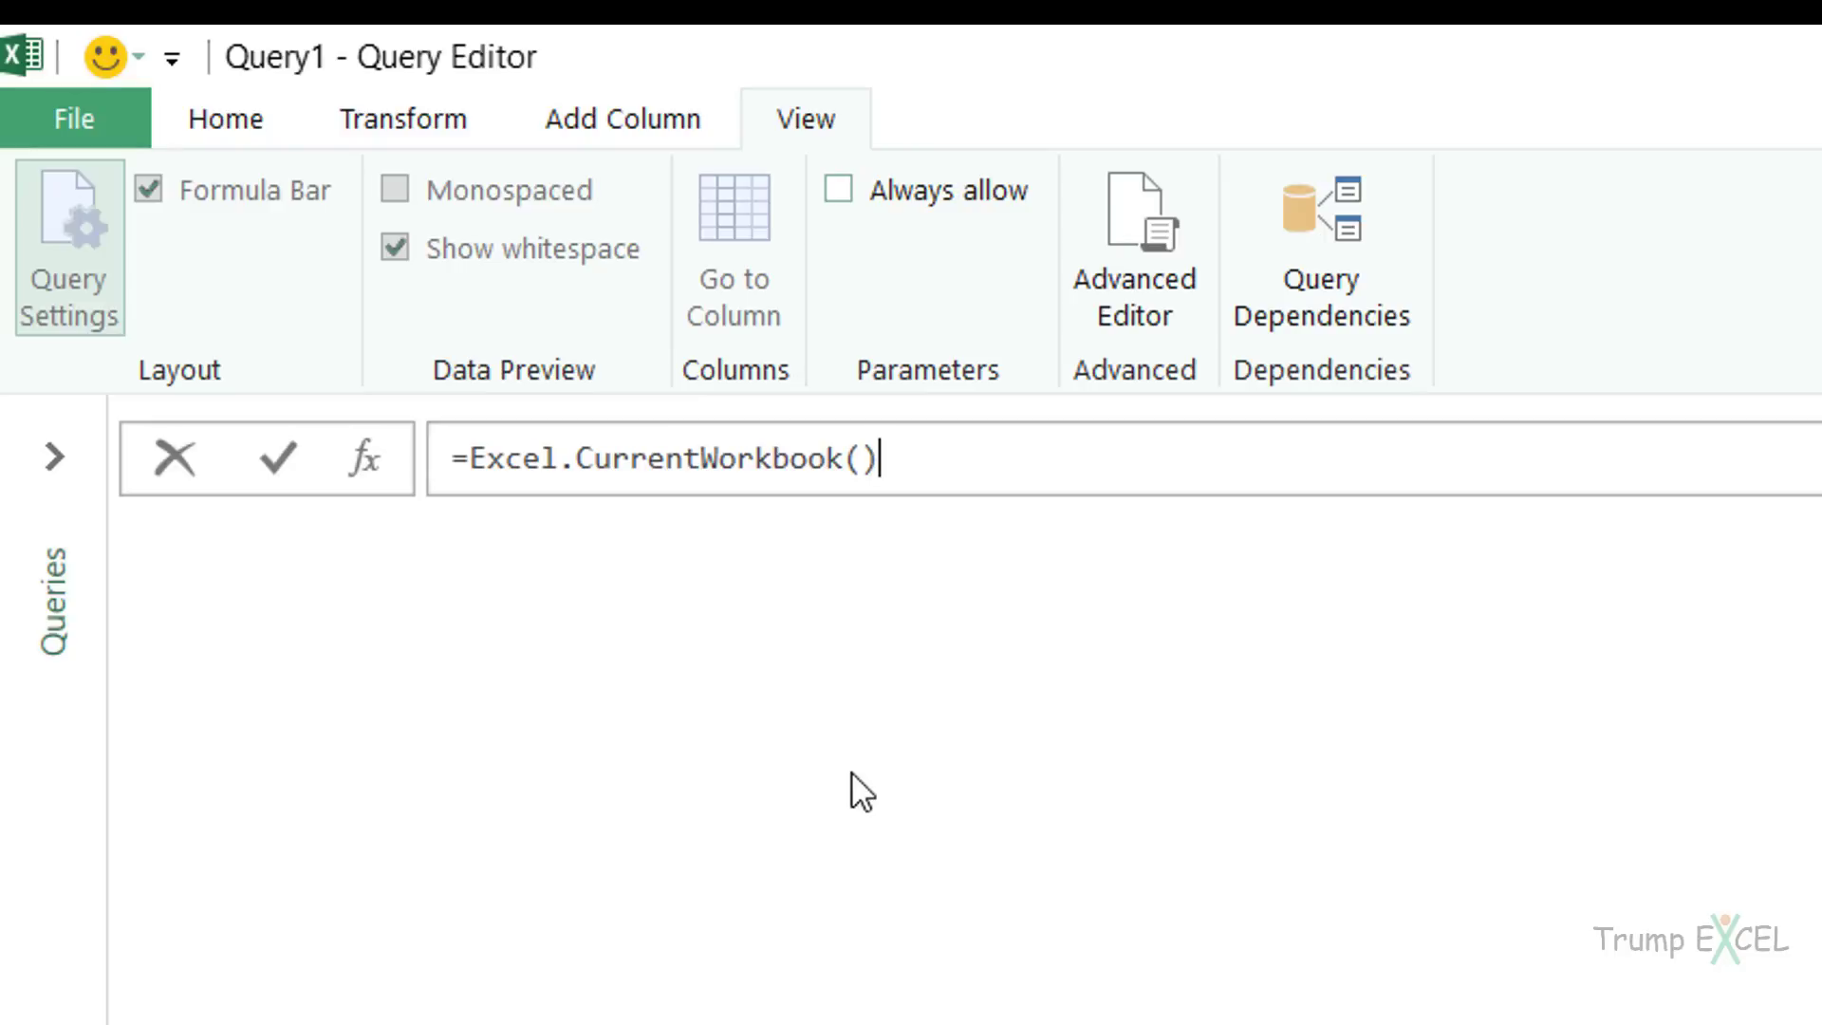
key(Return)
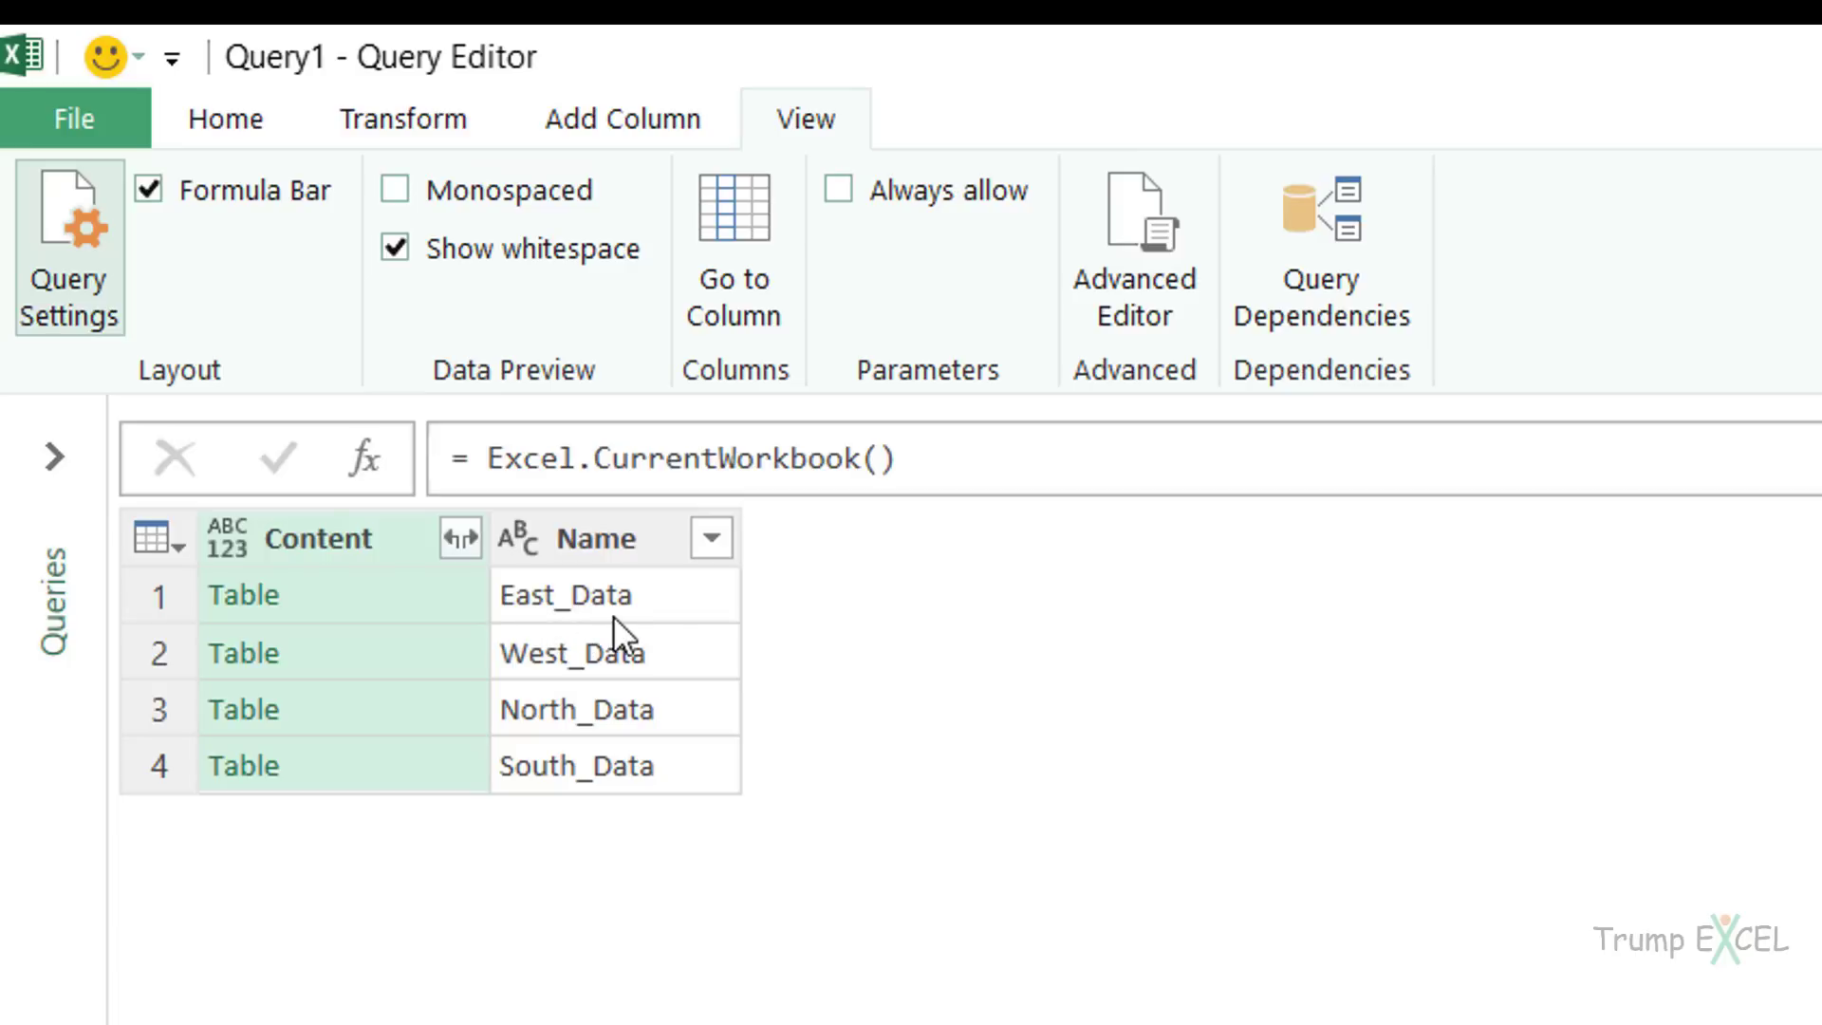
click(268, 608)
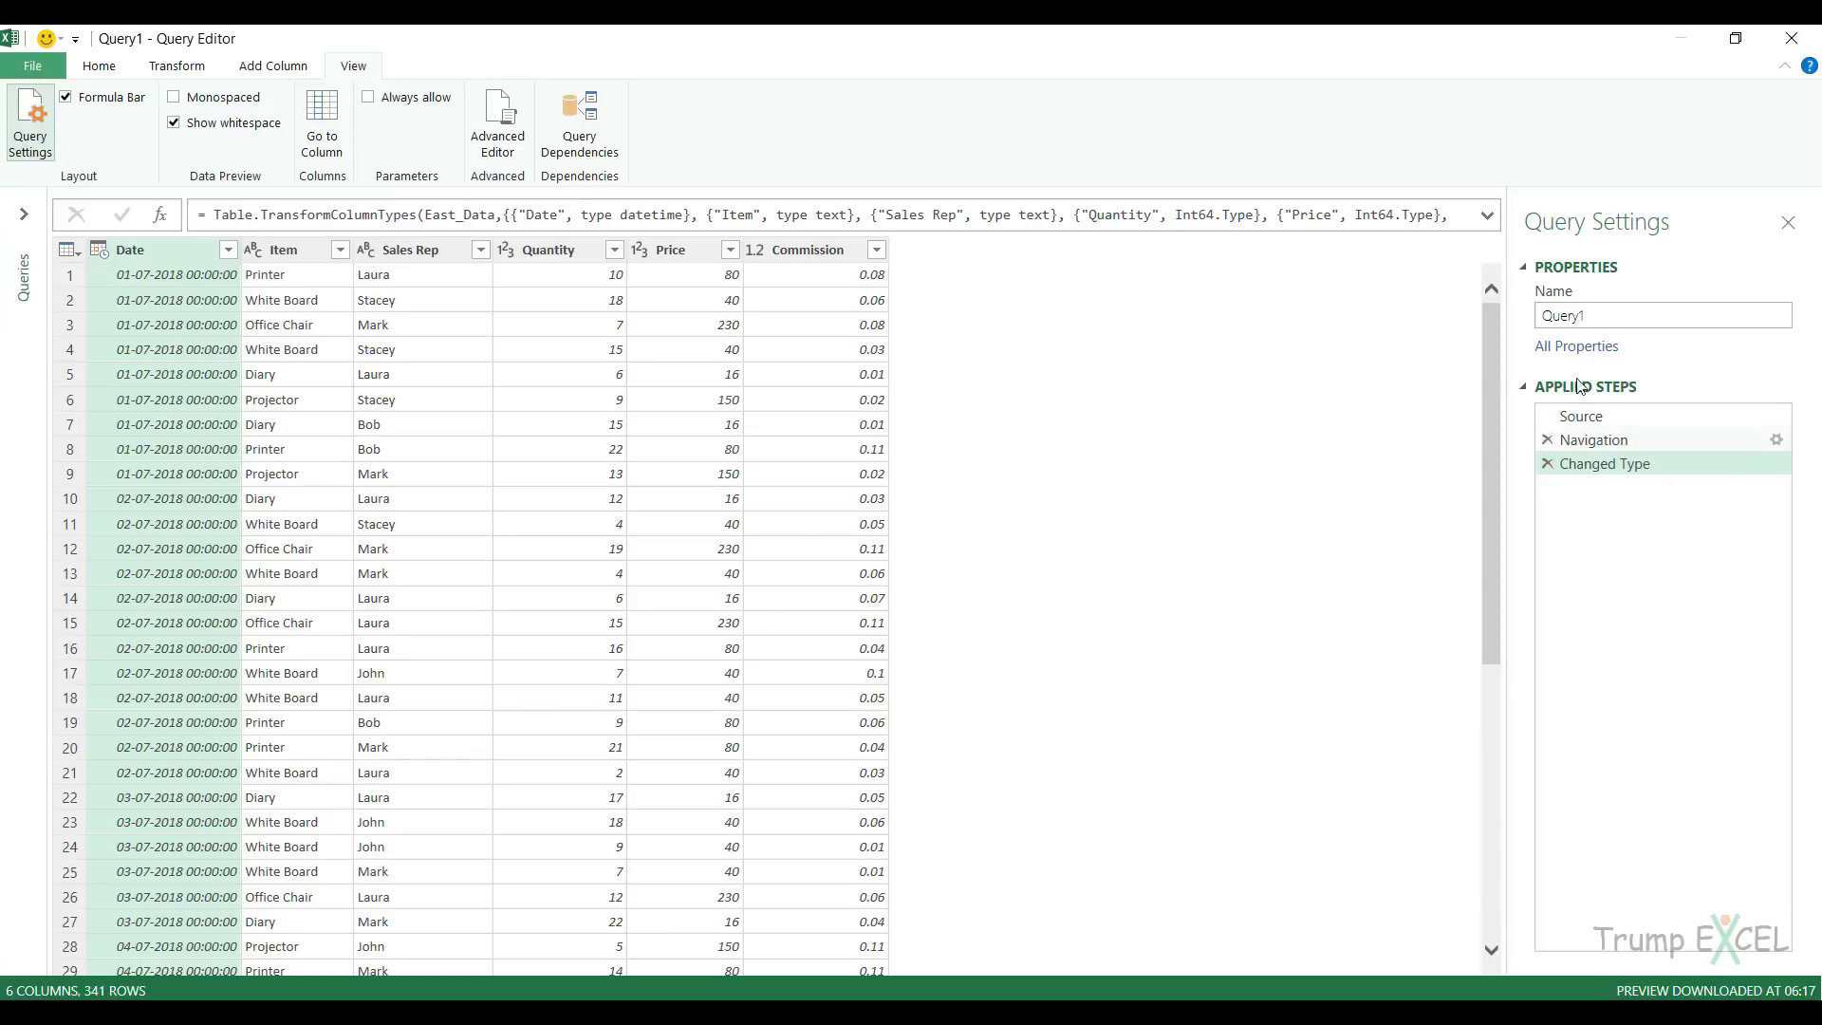
click(1546, 463)
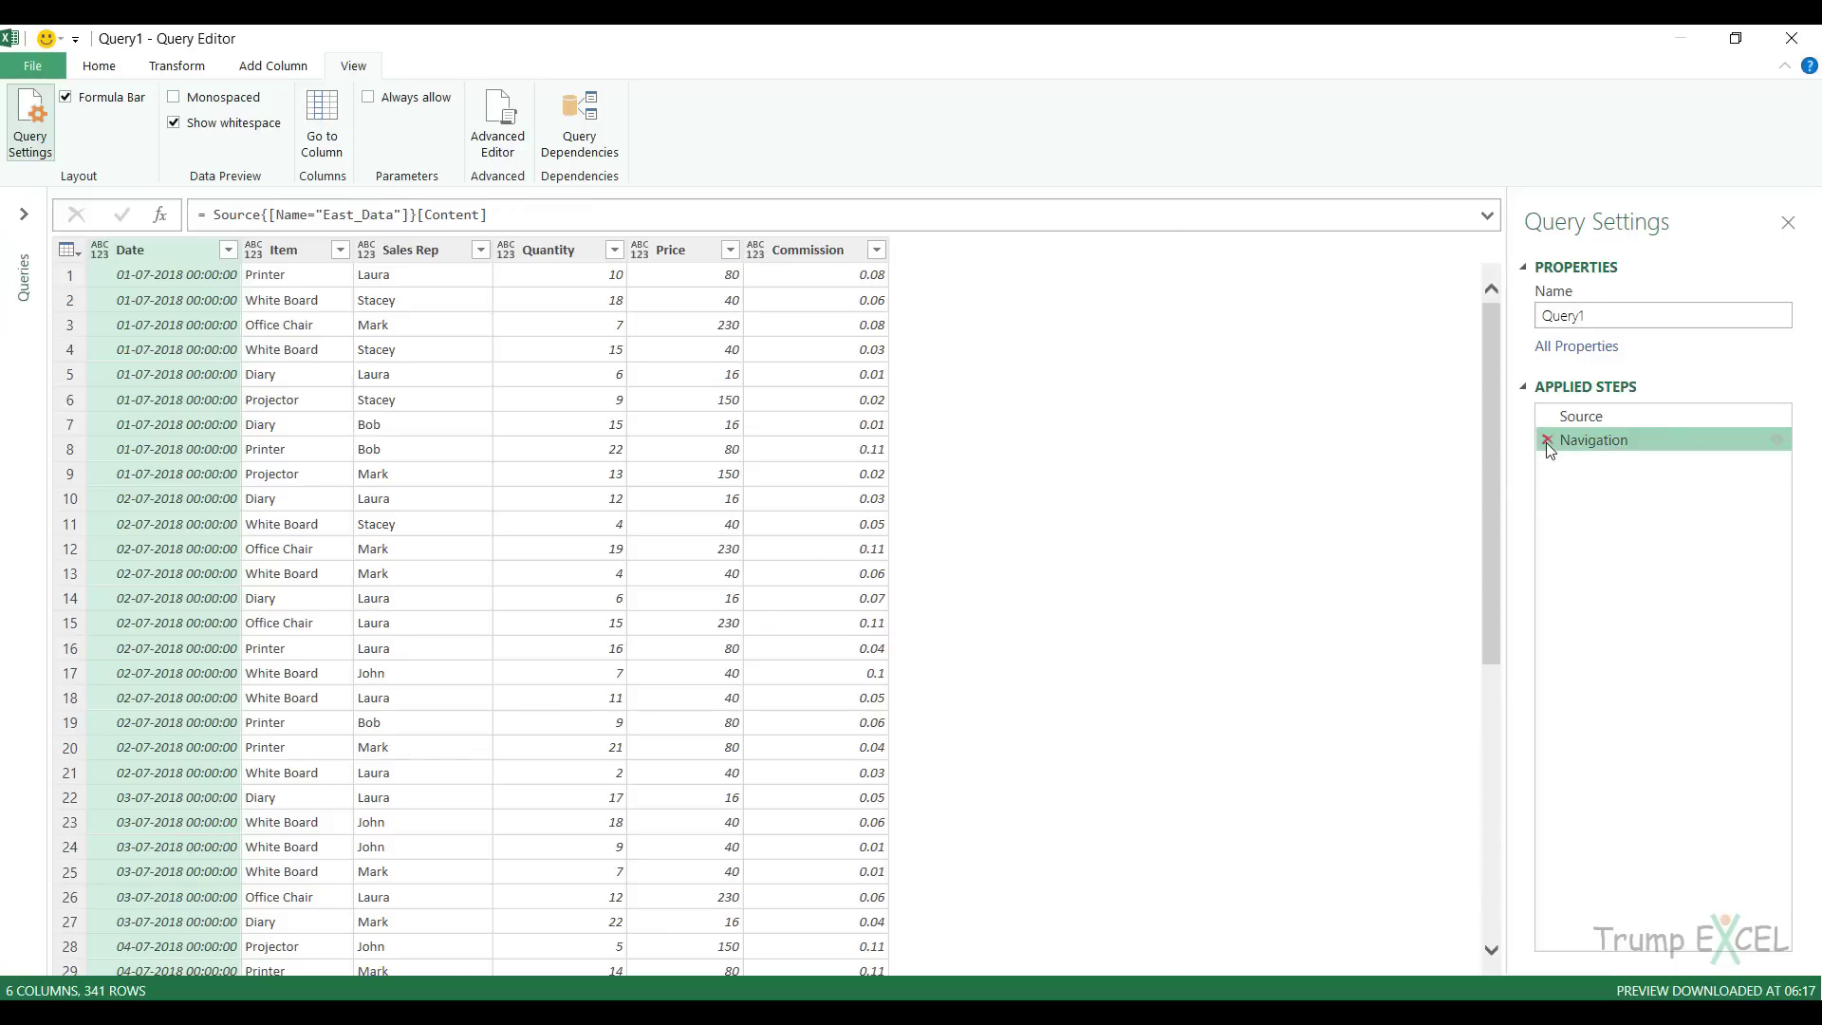
click(1546, 439)
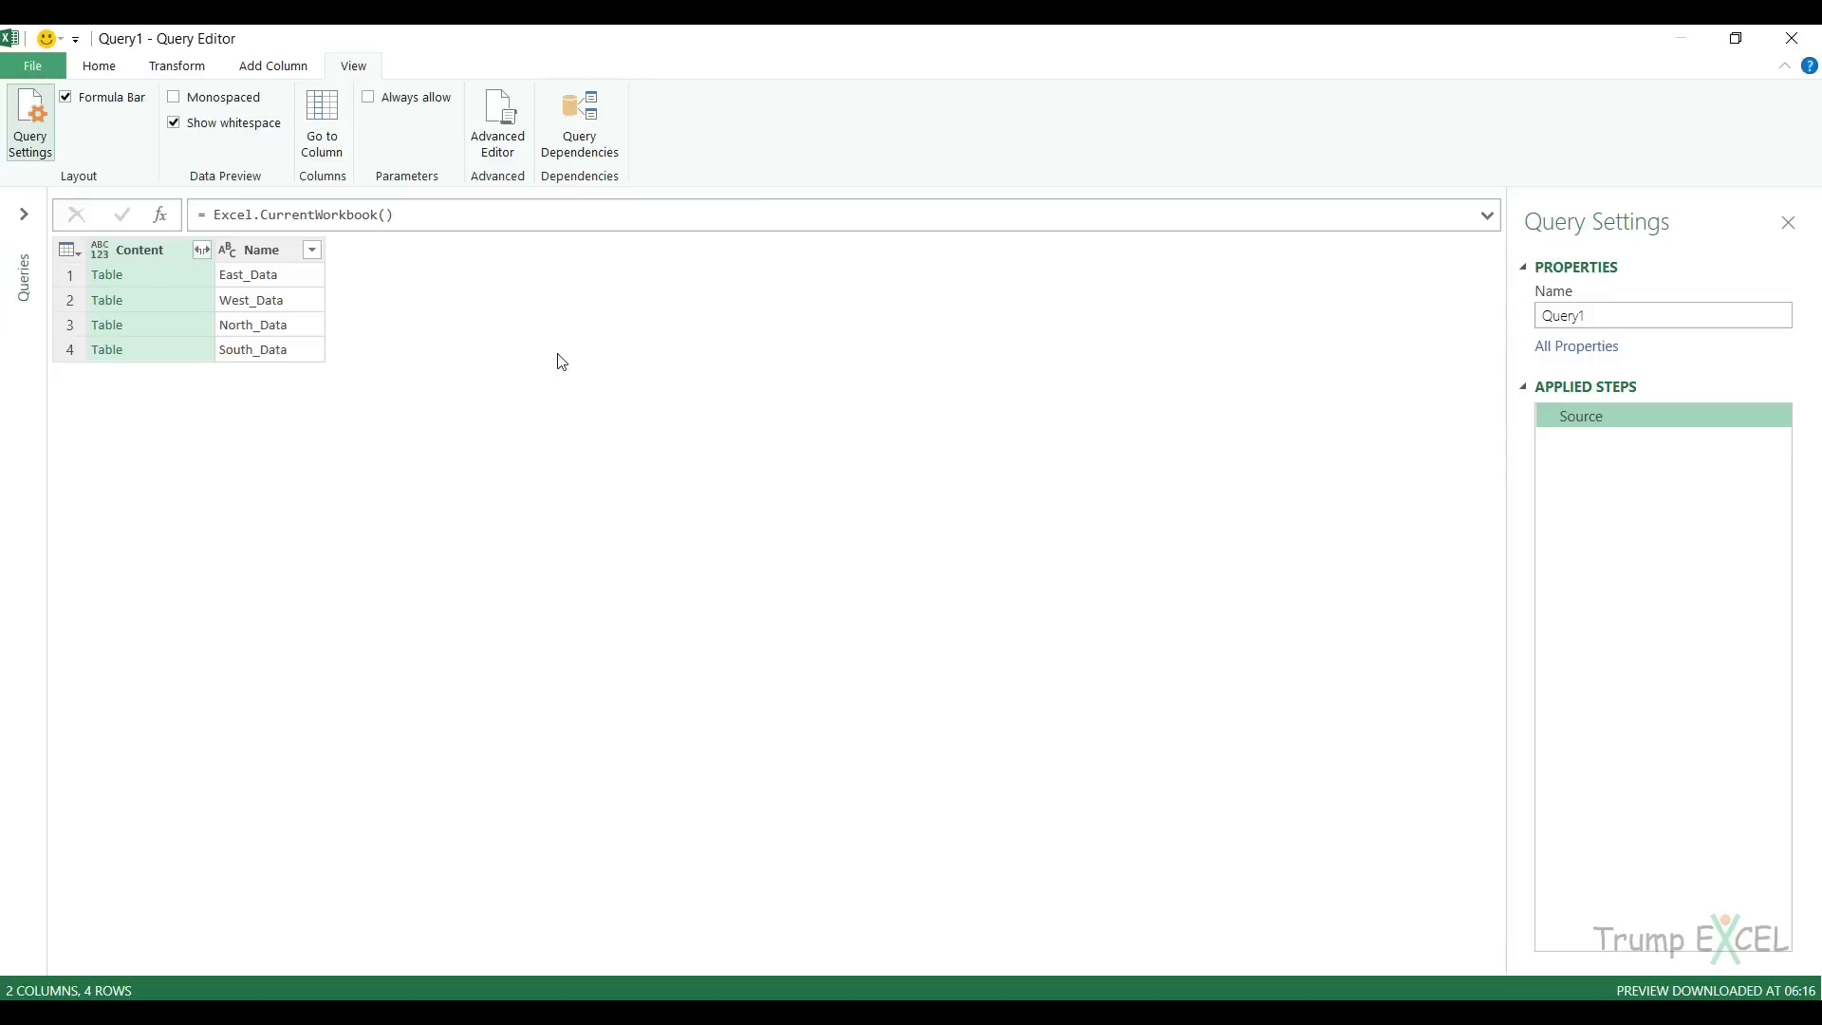
- Preview East_Data's sales rows and enlarge the preview pane to show more rows
click(184, 277)
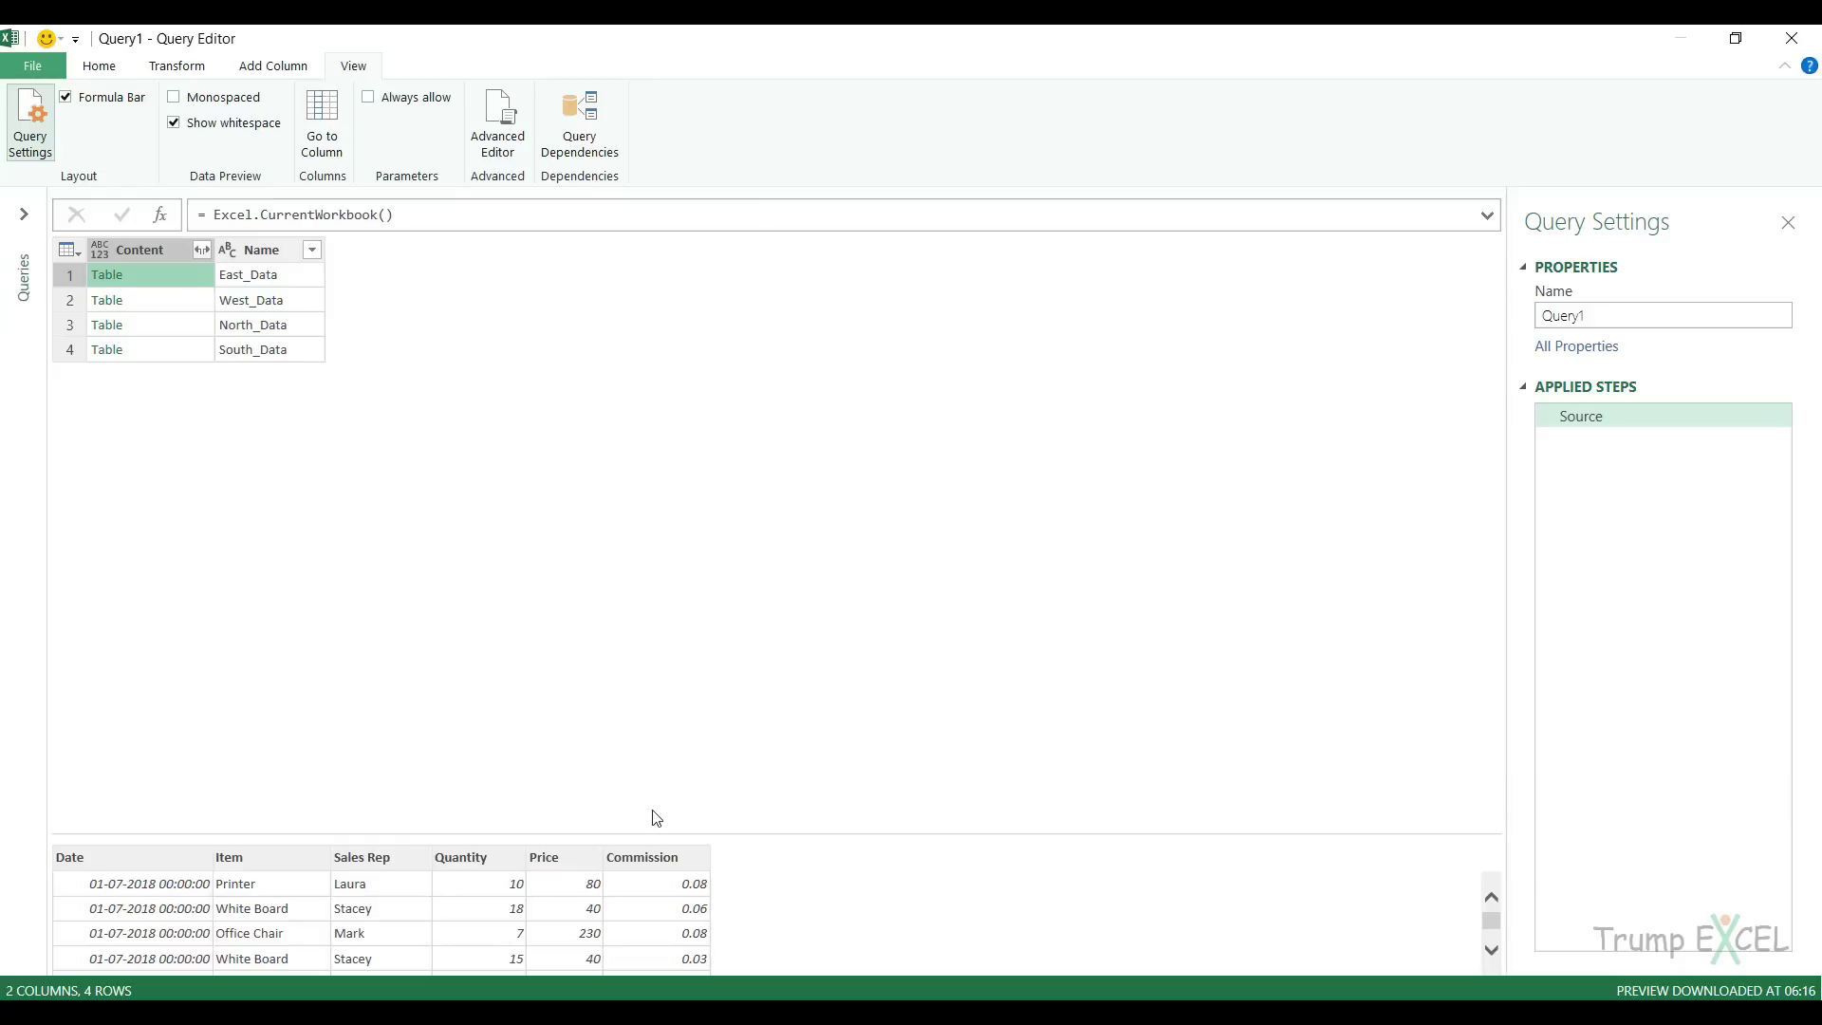
drag(652, 835, 639, 573)
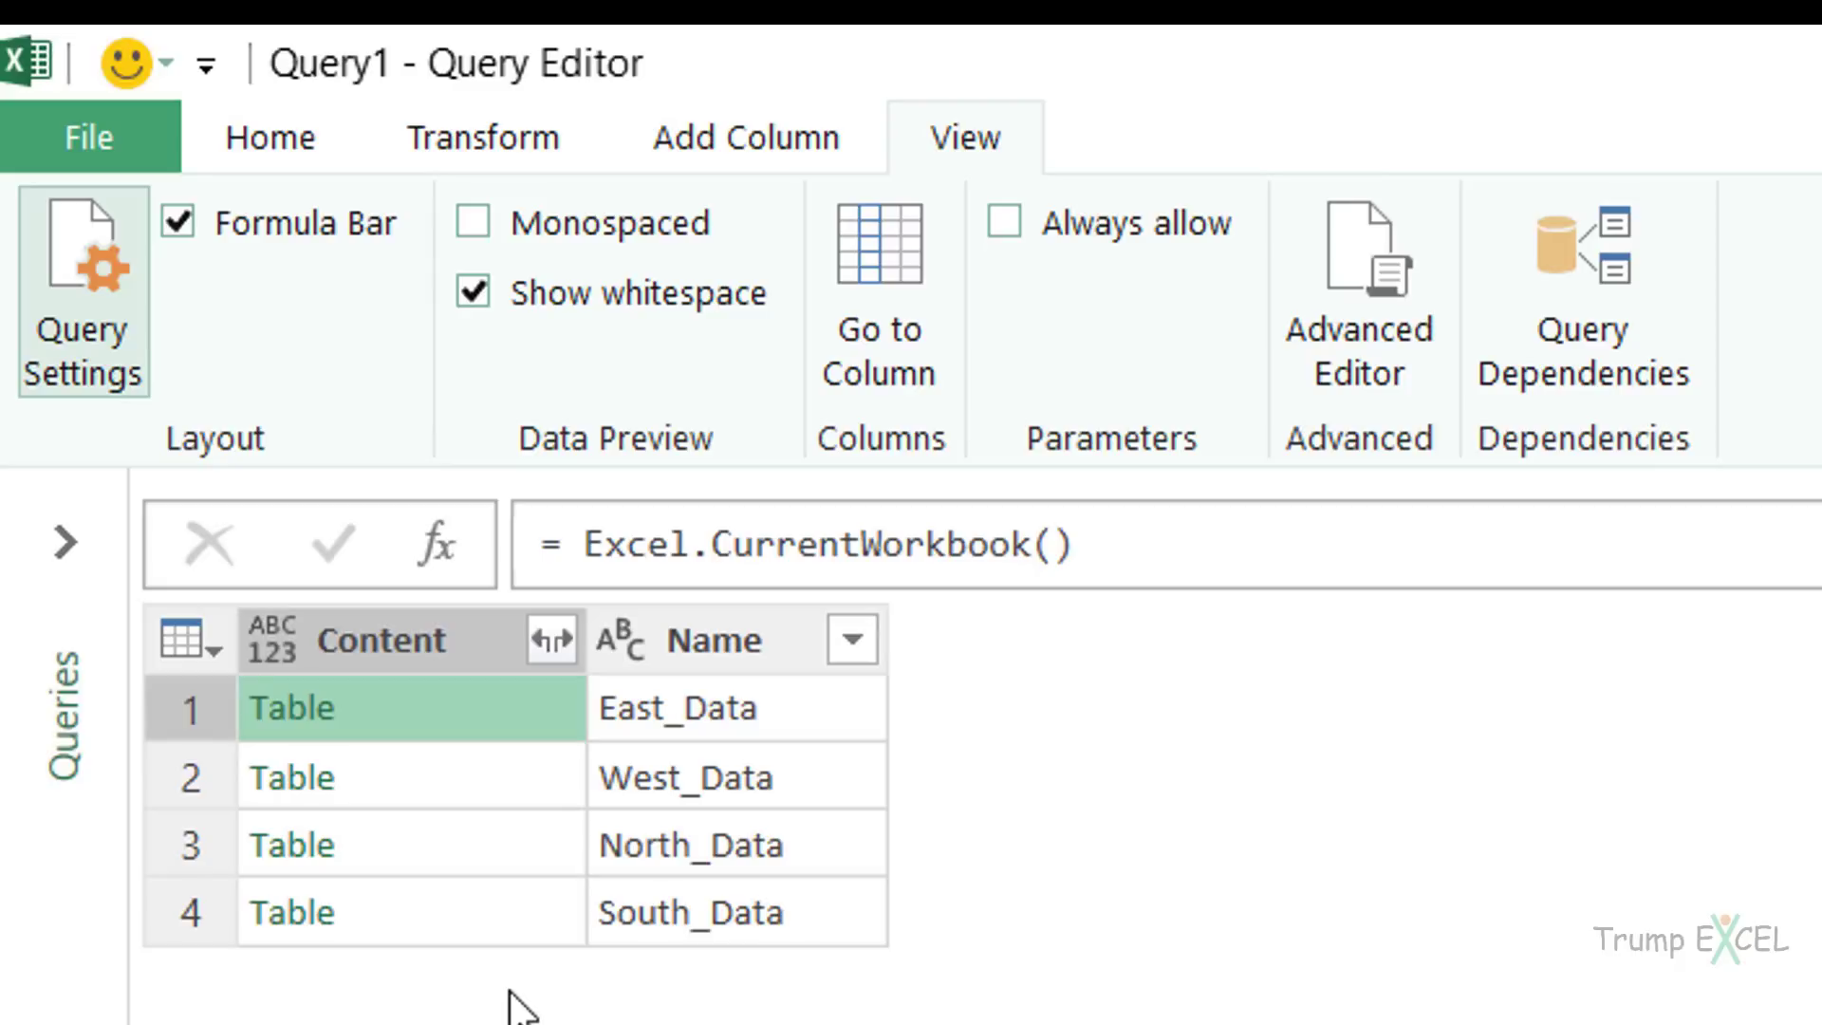
- Expand the Content column into Date, Item, Sales Rep, Quantity, Price and Commission, without the prefix
click(552, 639)
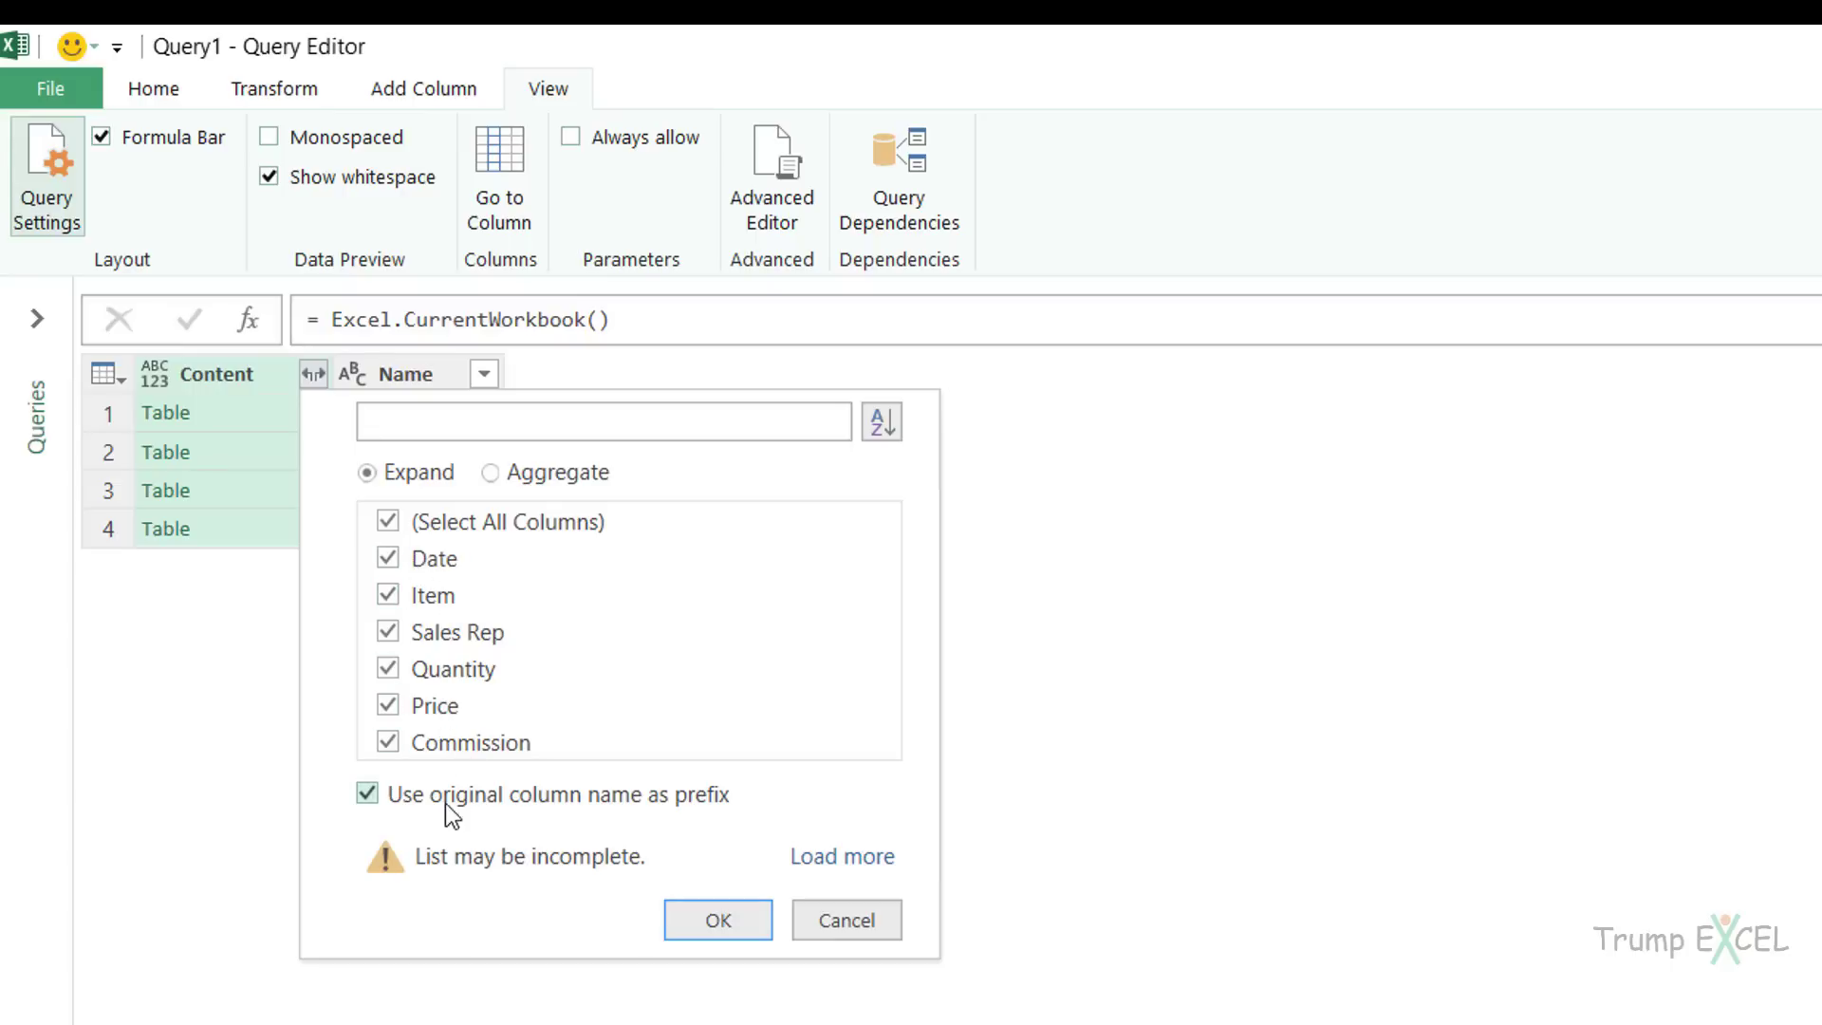
click(415, 803)
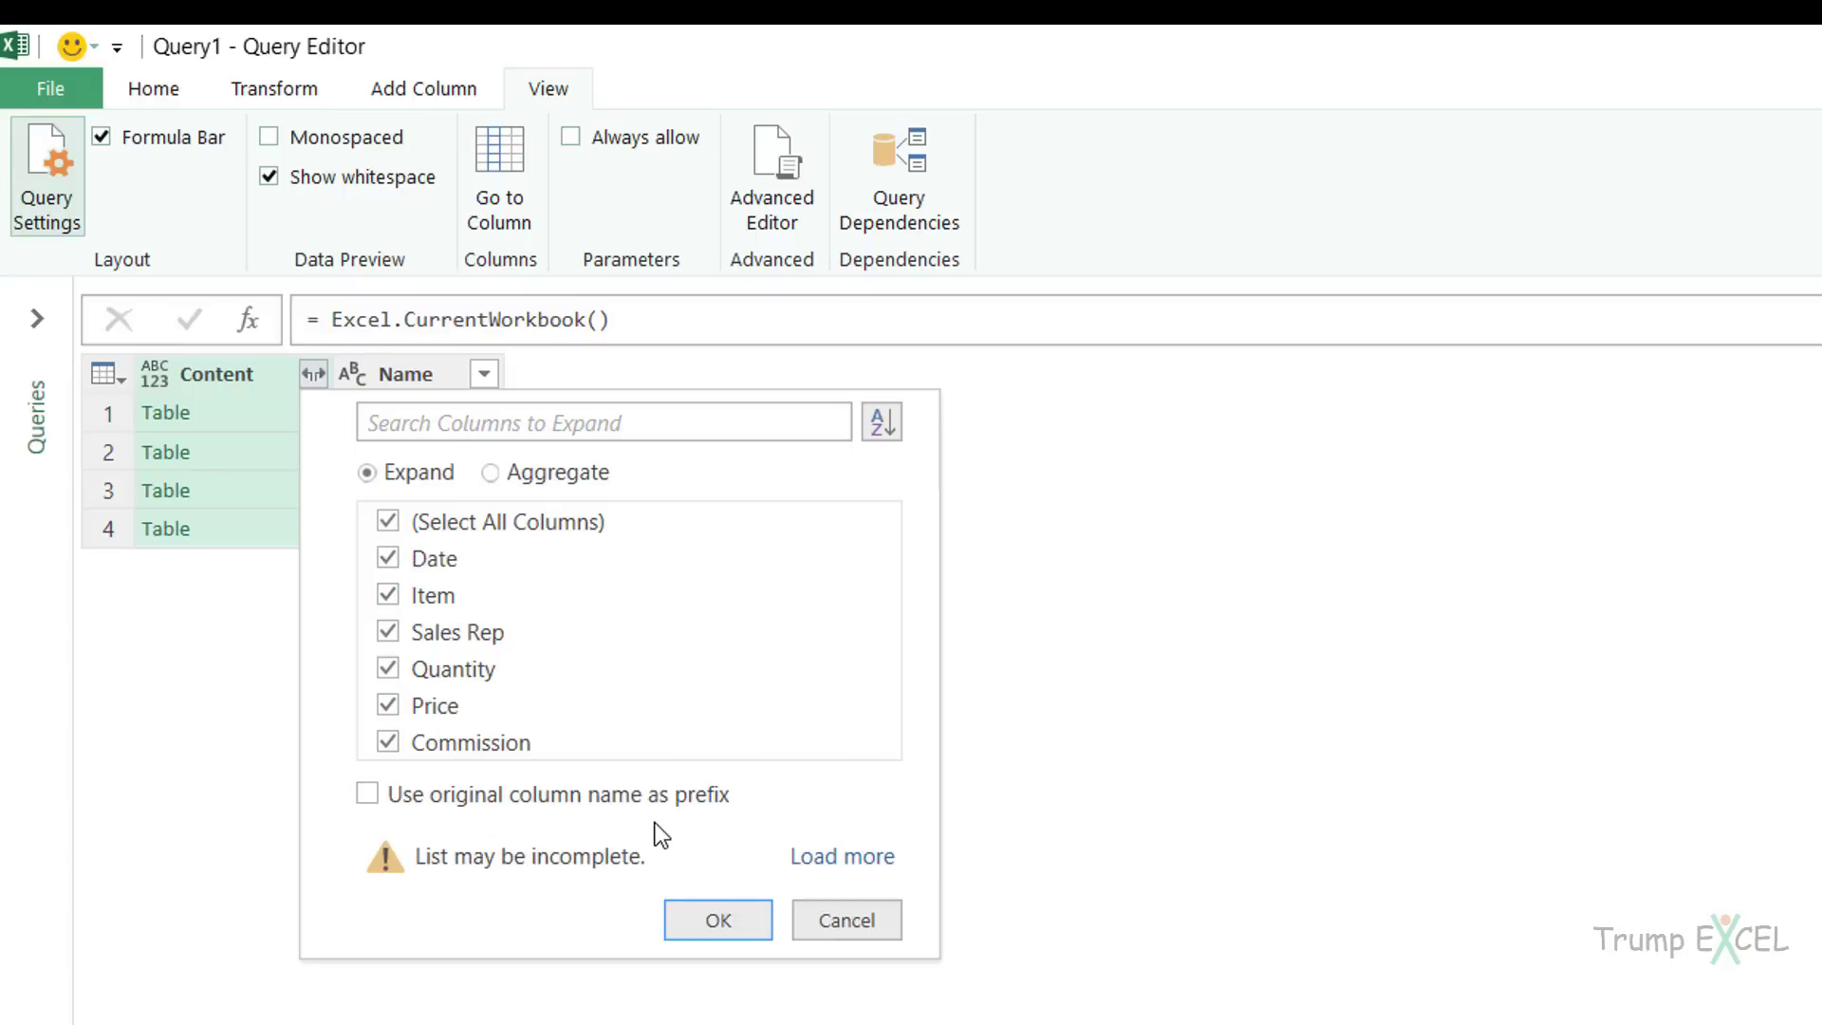
click(718, 920)
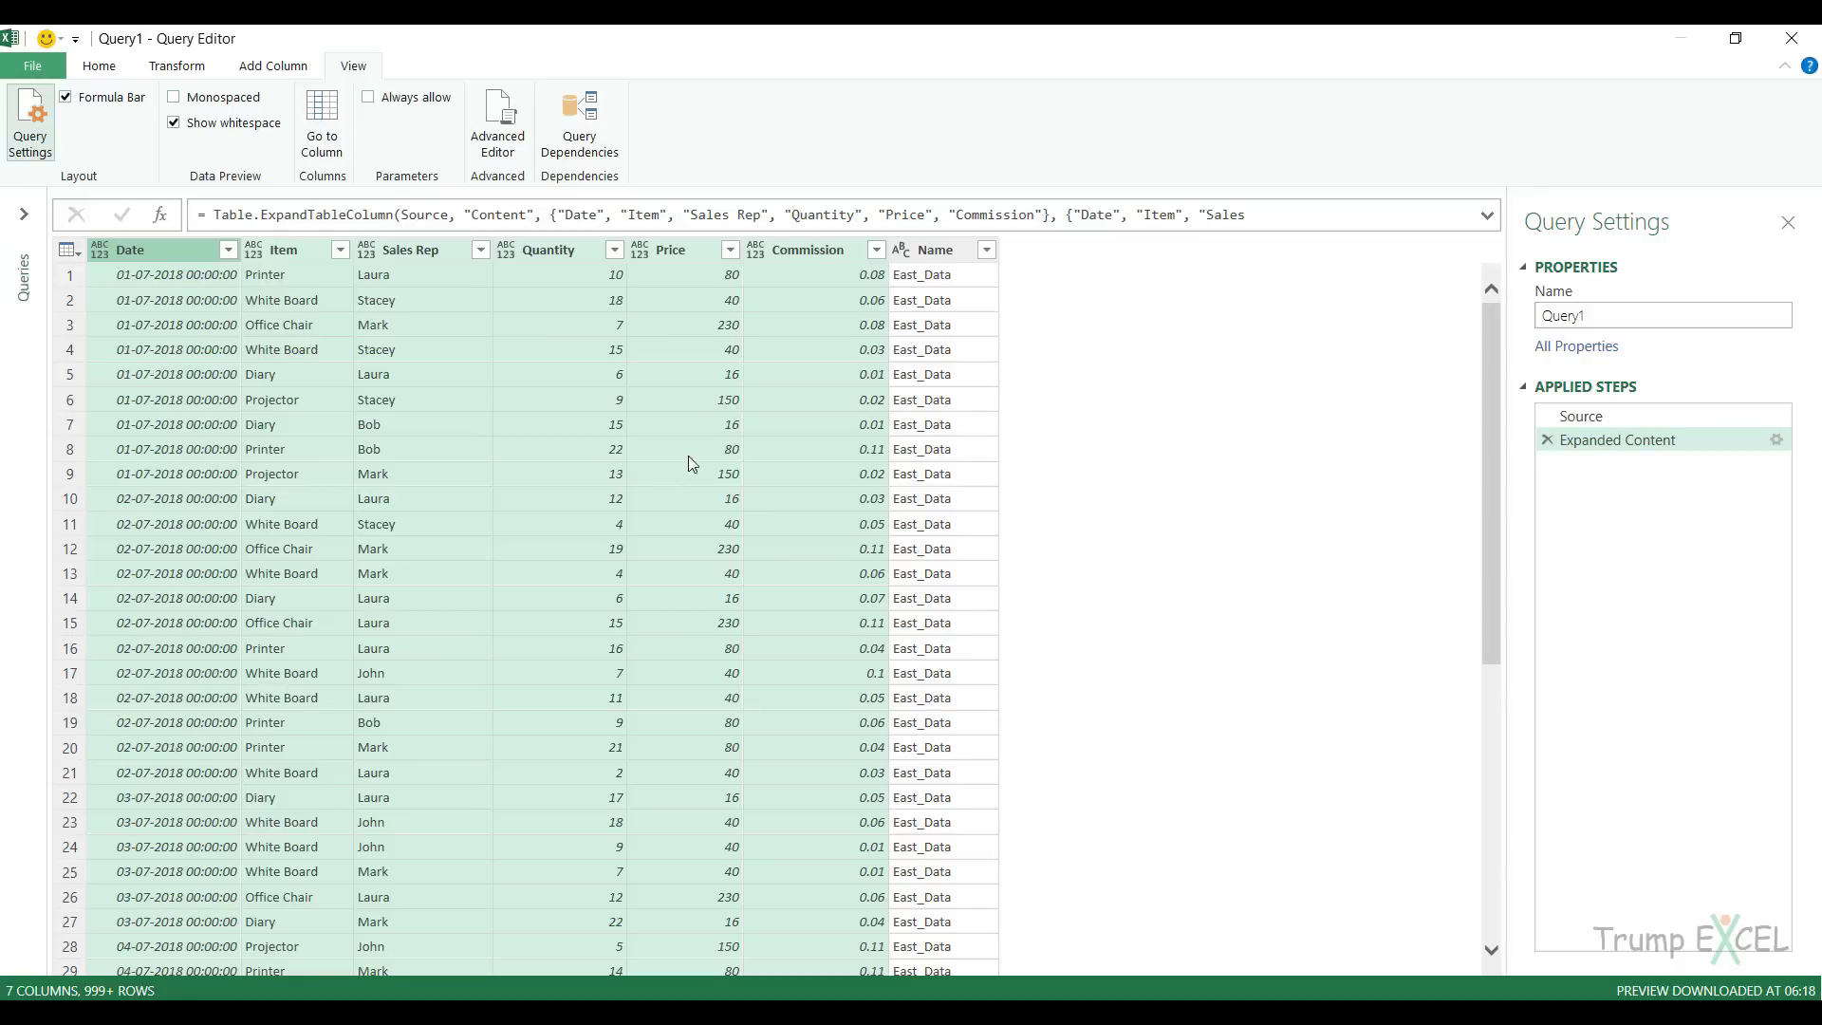
- Change the Name column header to 'Region', keeping values like East_Data
click(956, 252)
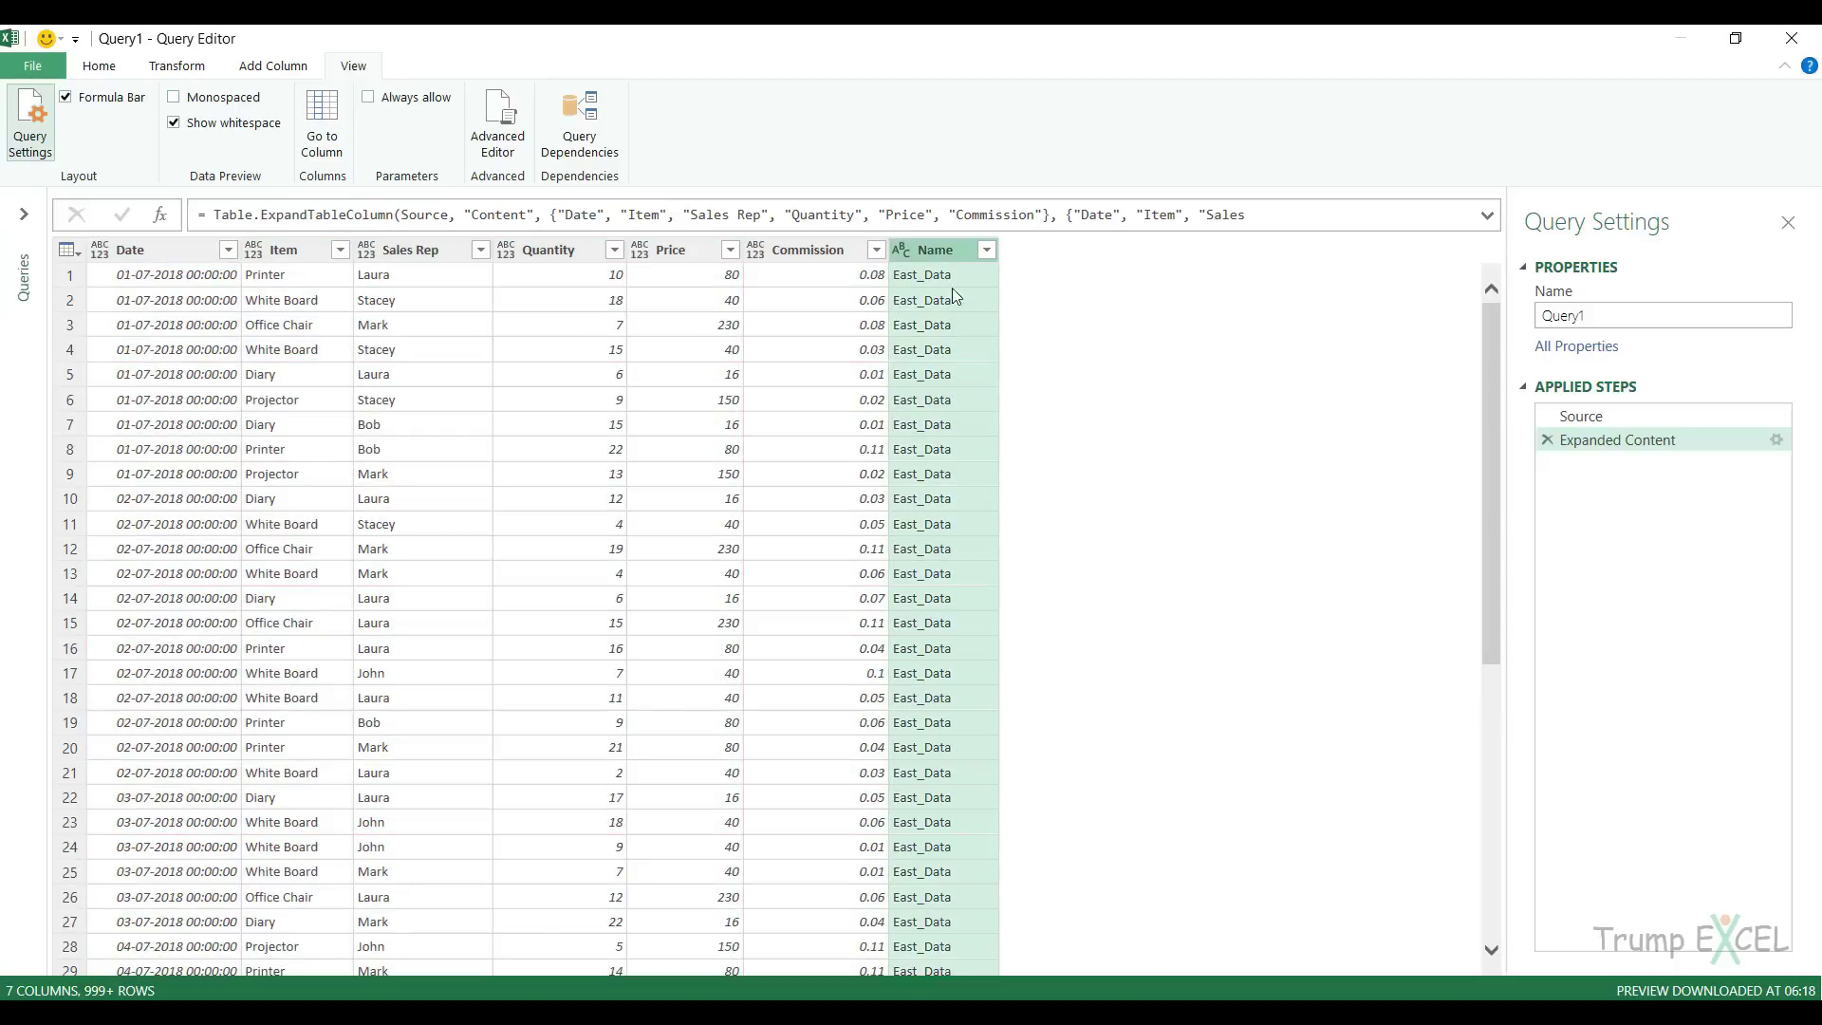
double_click(951, 250)
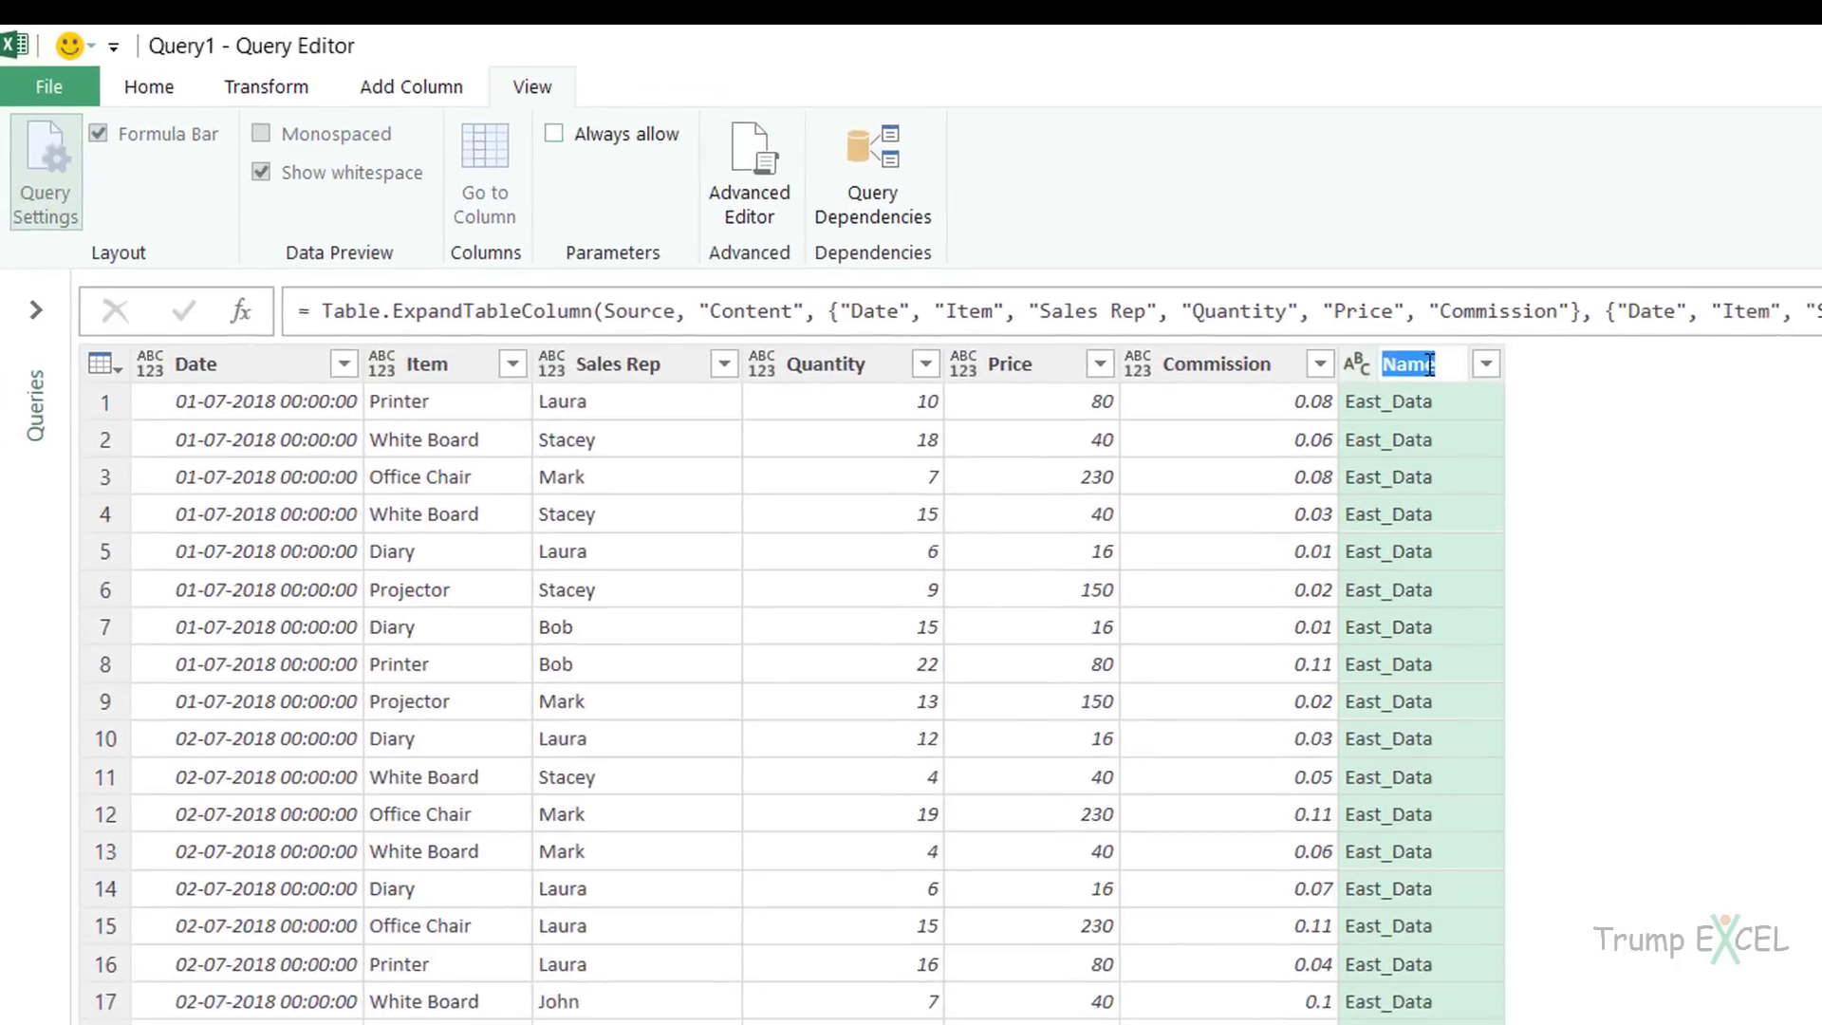
text(Regio)
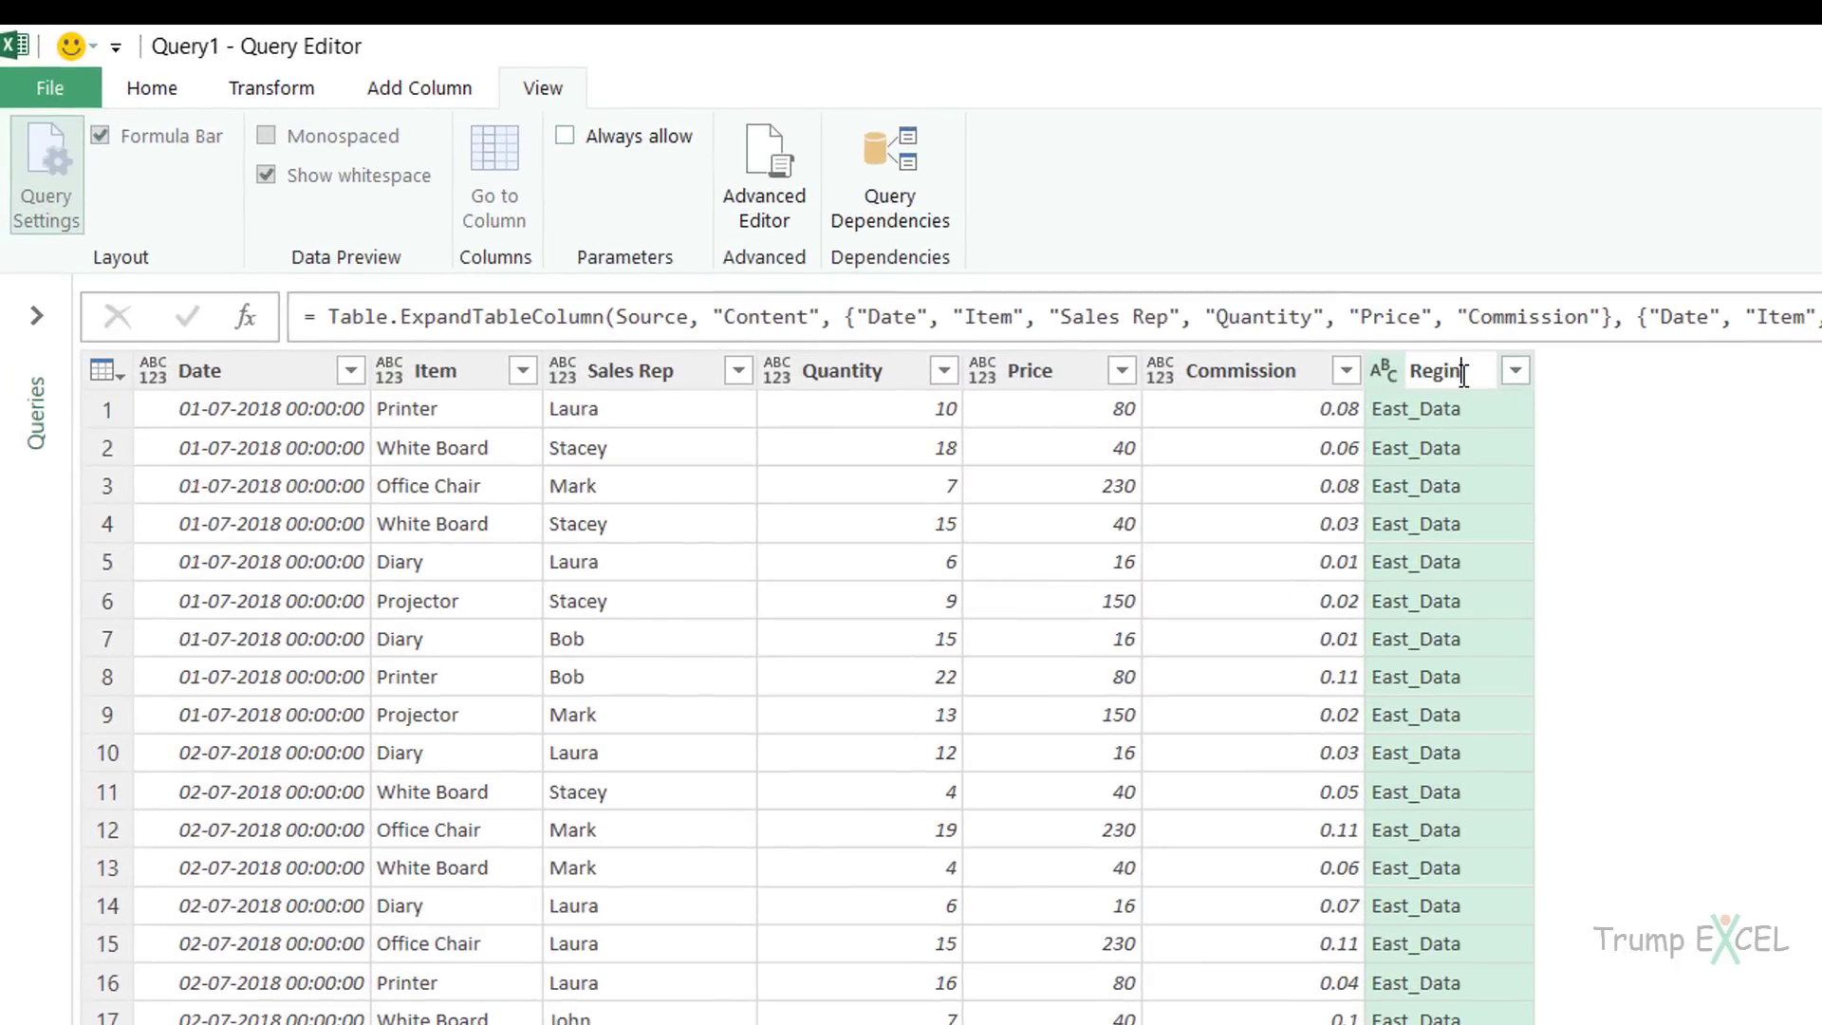
text(n)
key(Return)
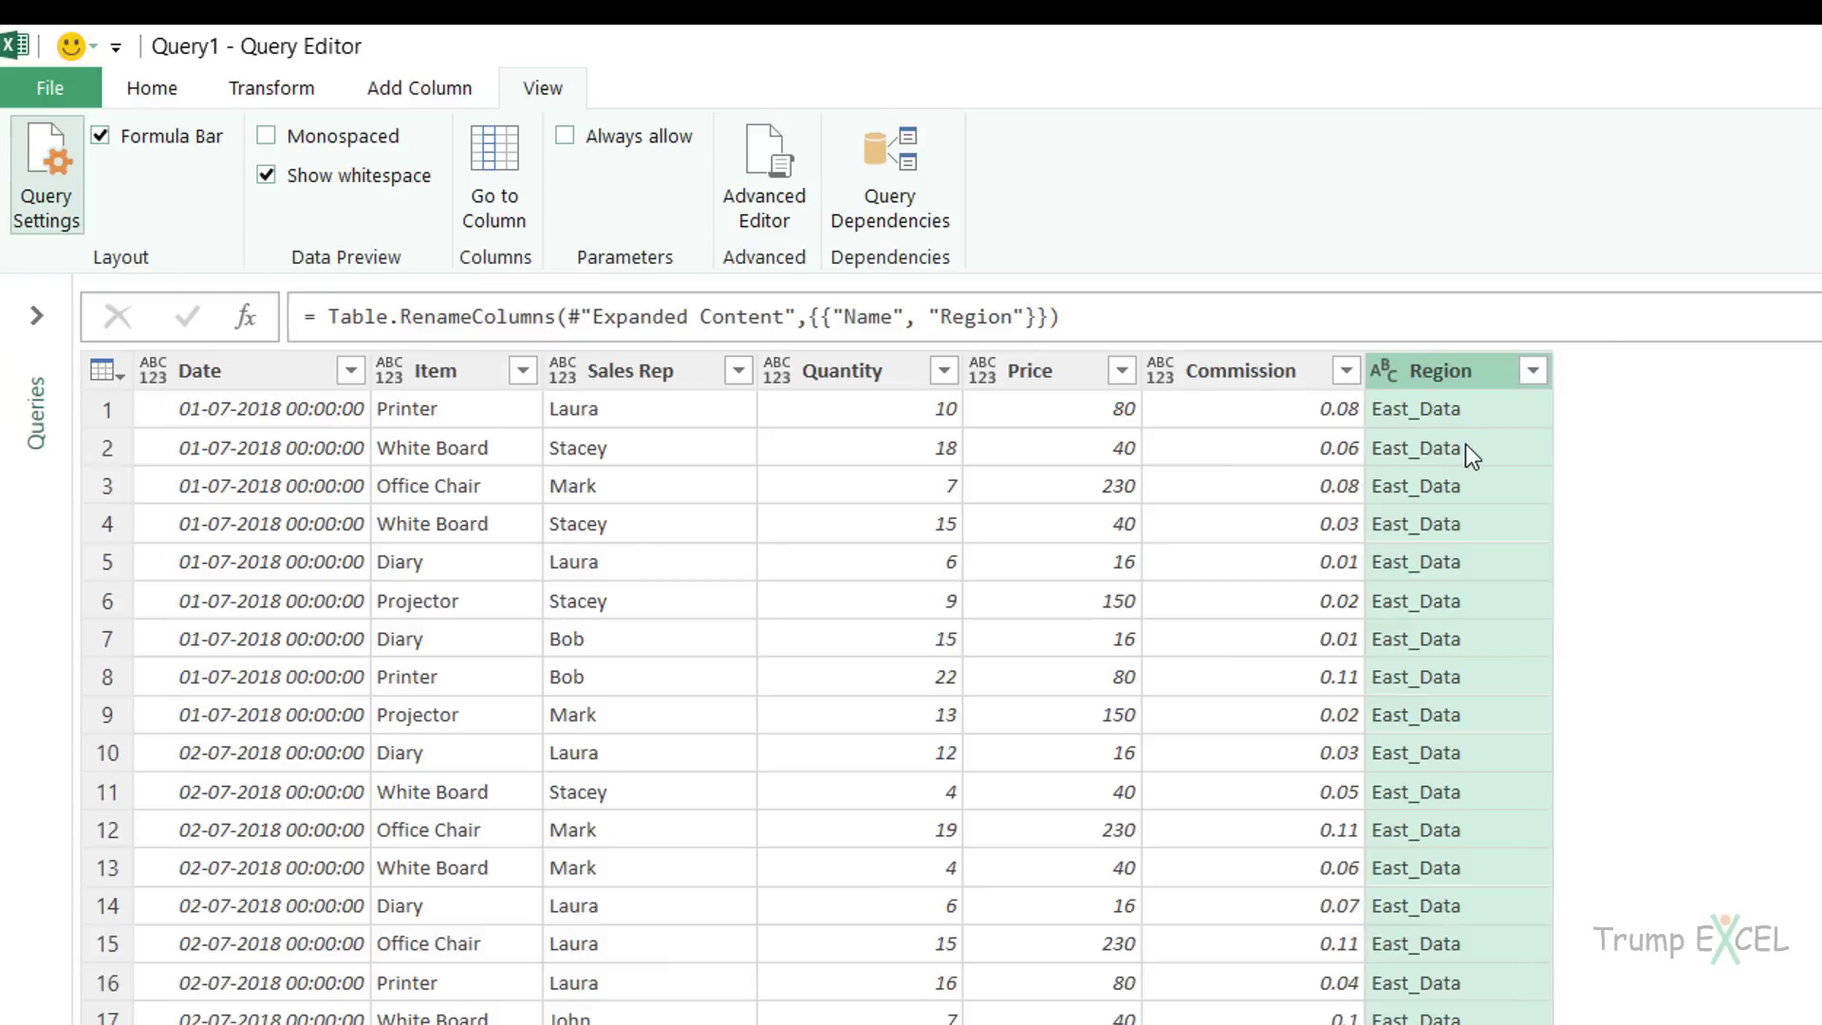
- Replace '_Data' with an empty value throughout the Region column so rows read East
right_click(1433, 375)
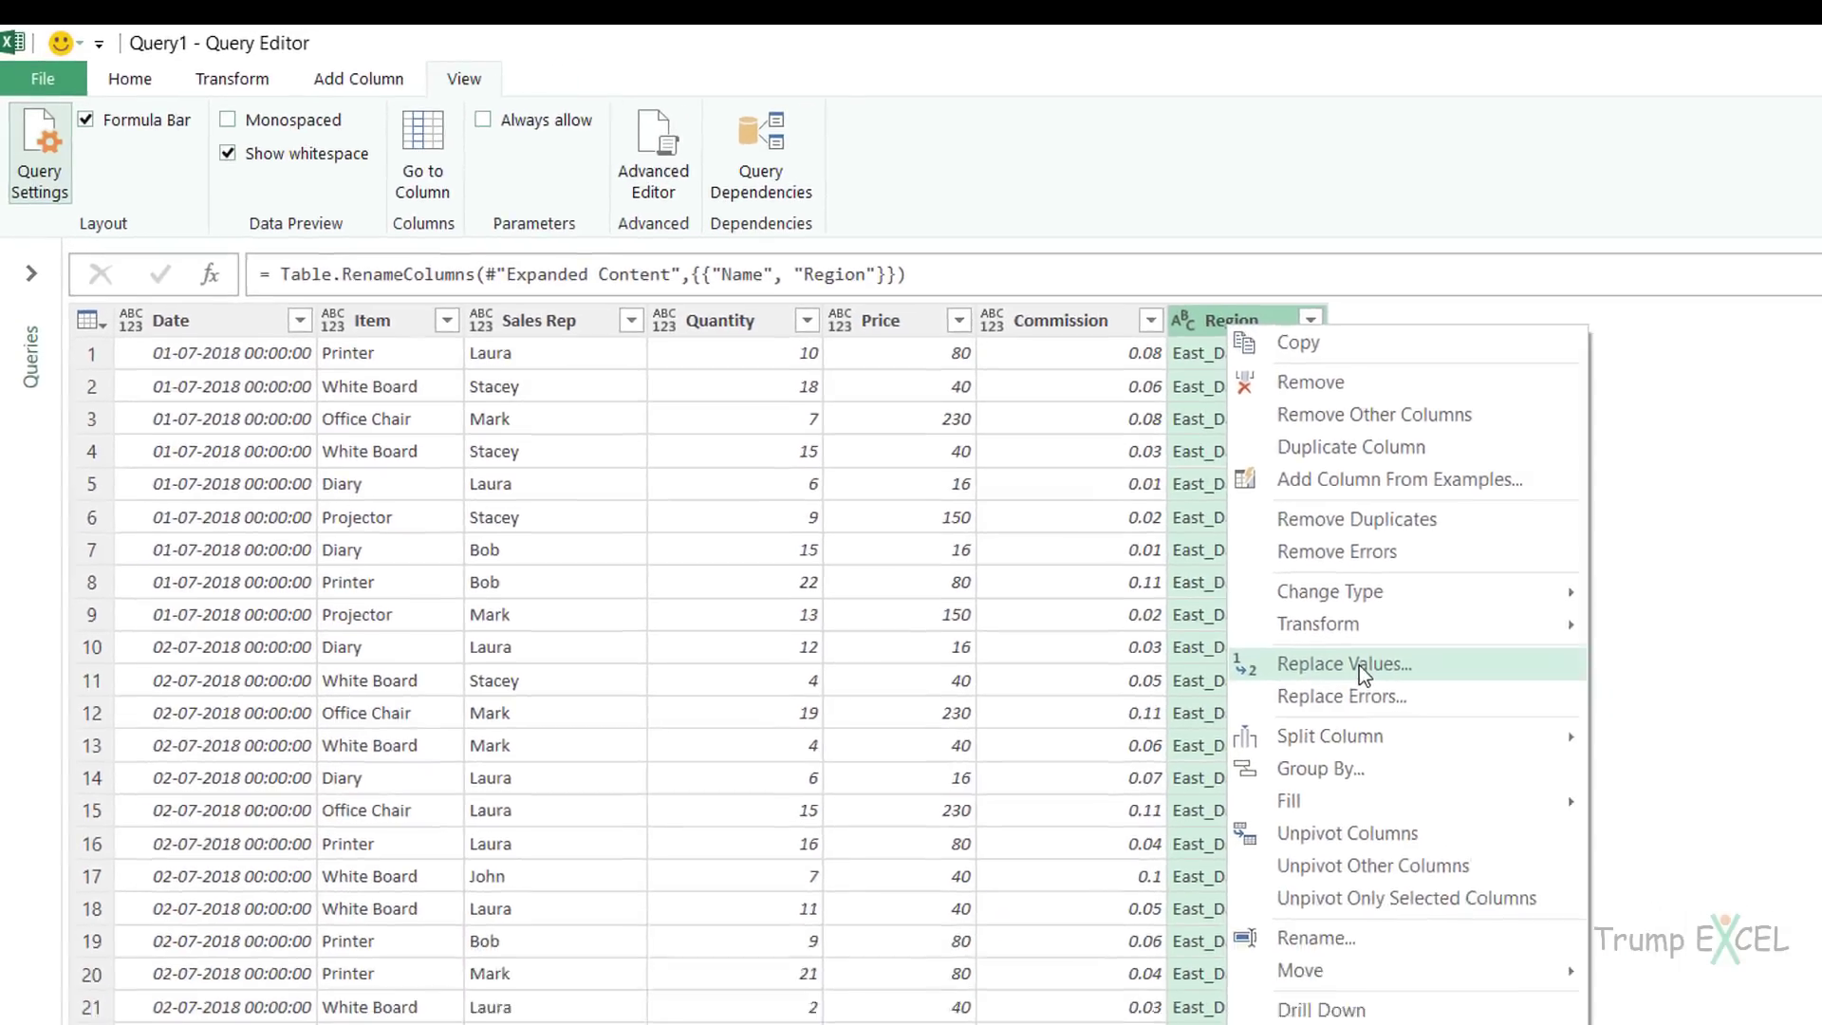
click(1359, 665)
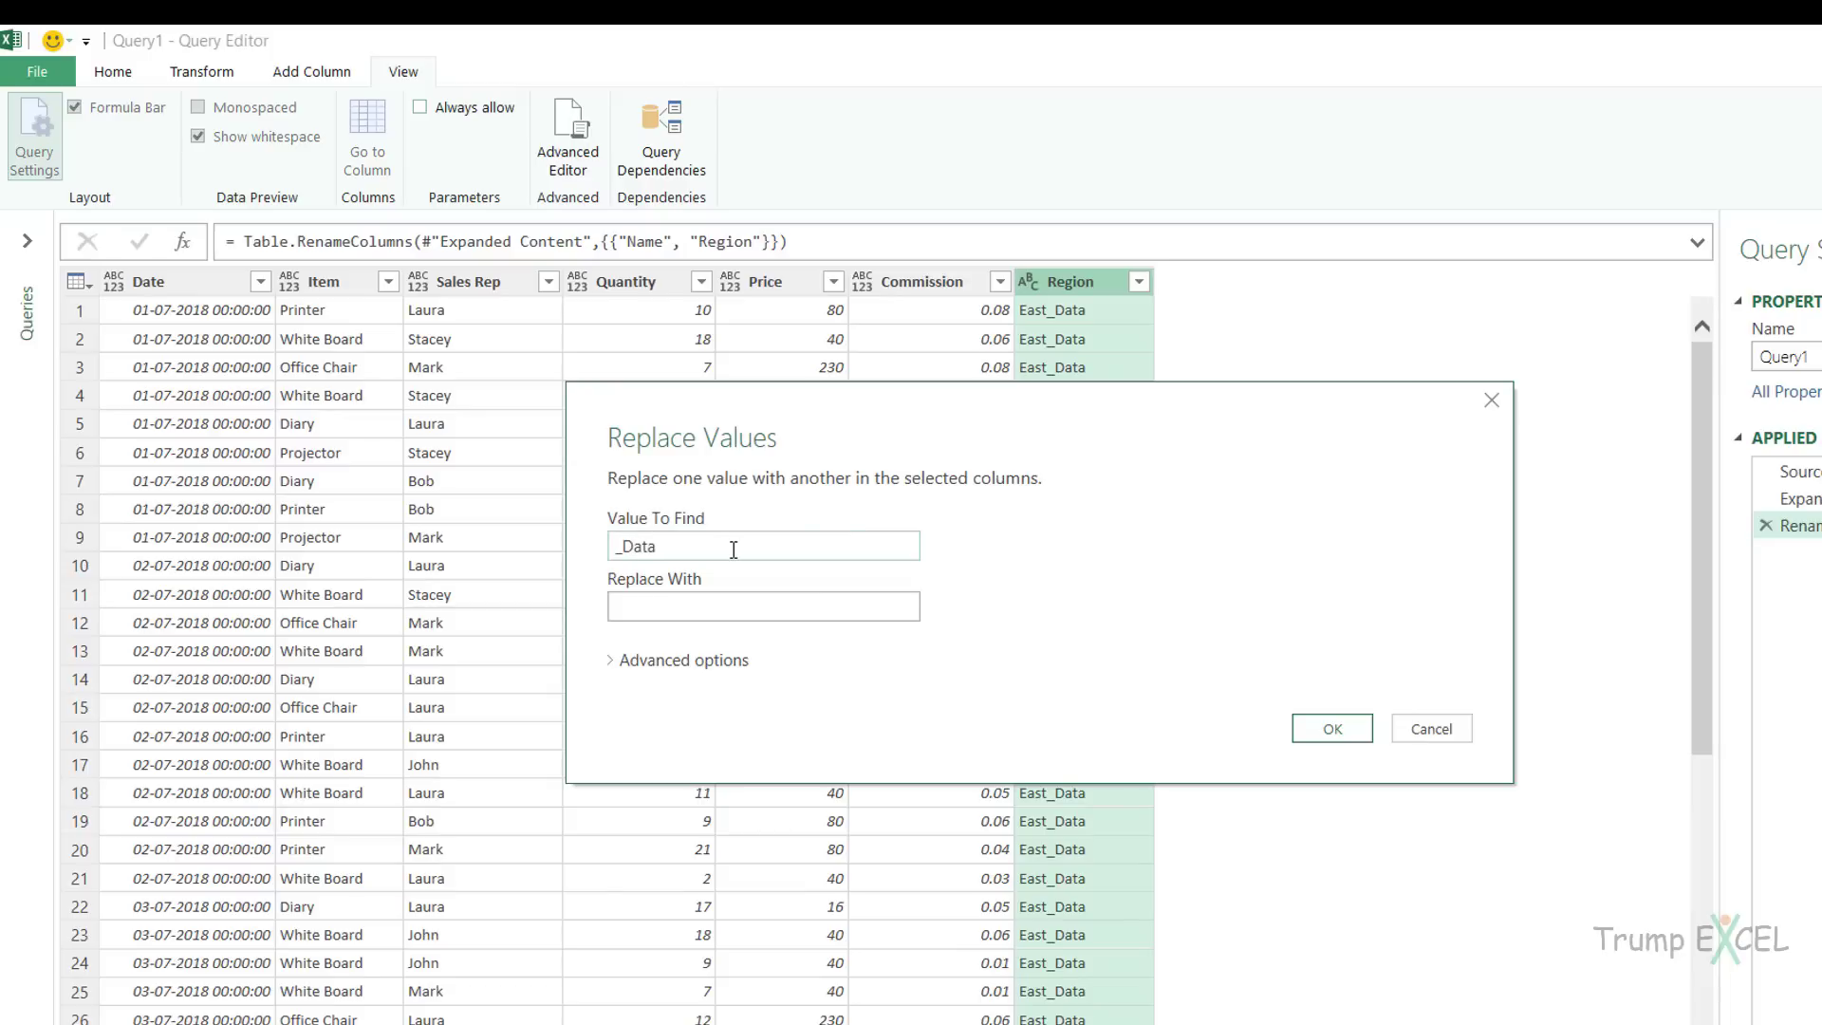
click(678, 608)
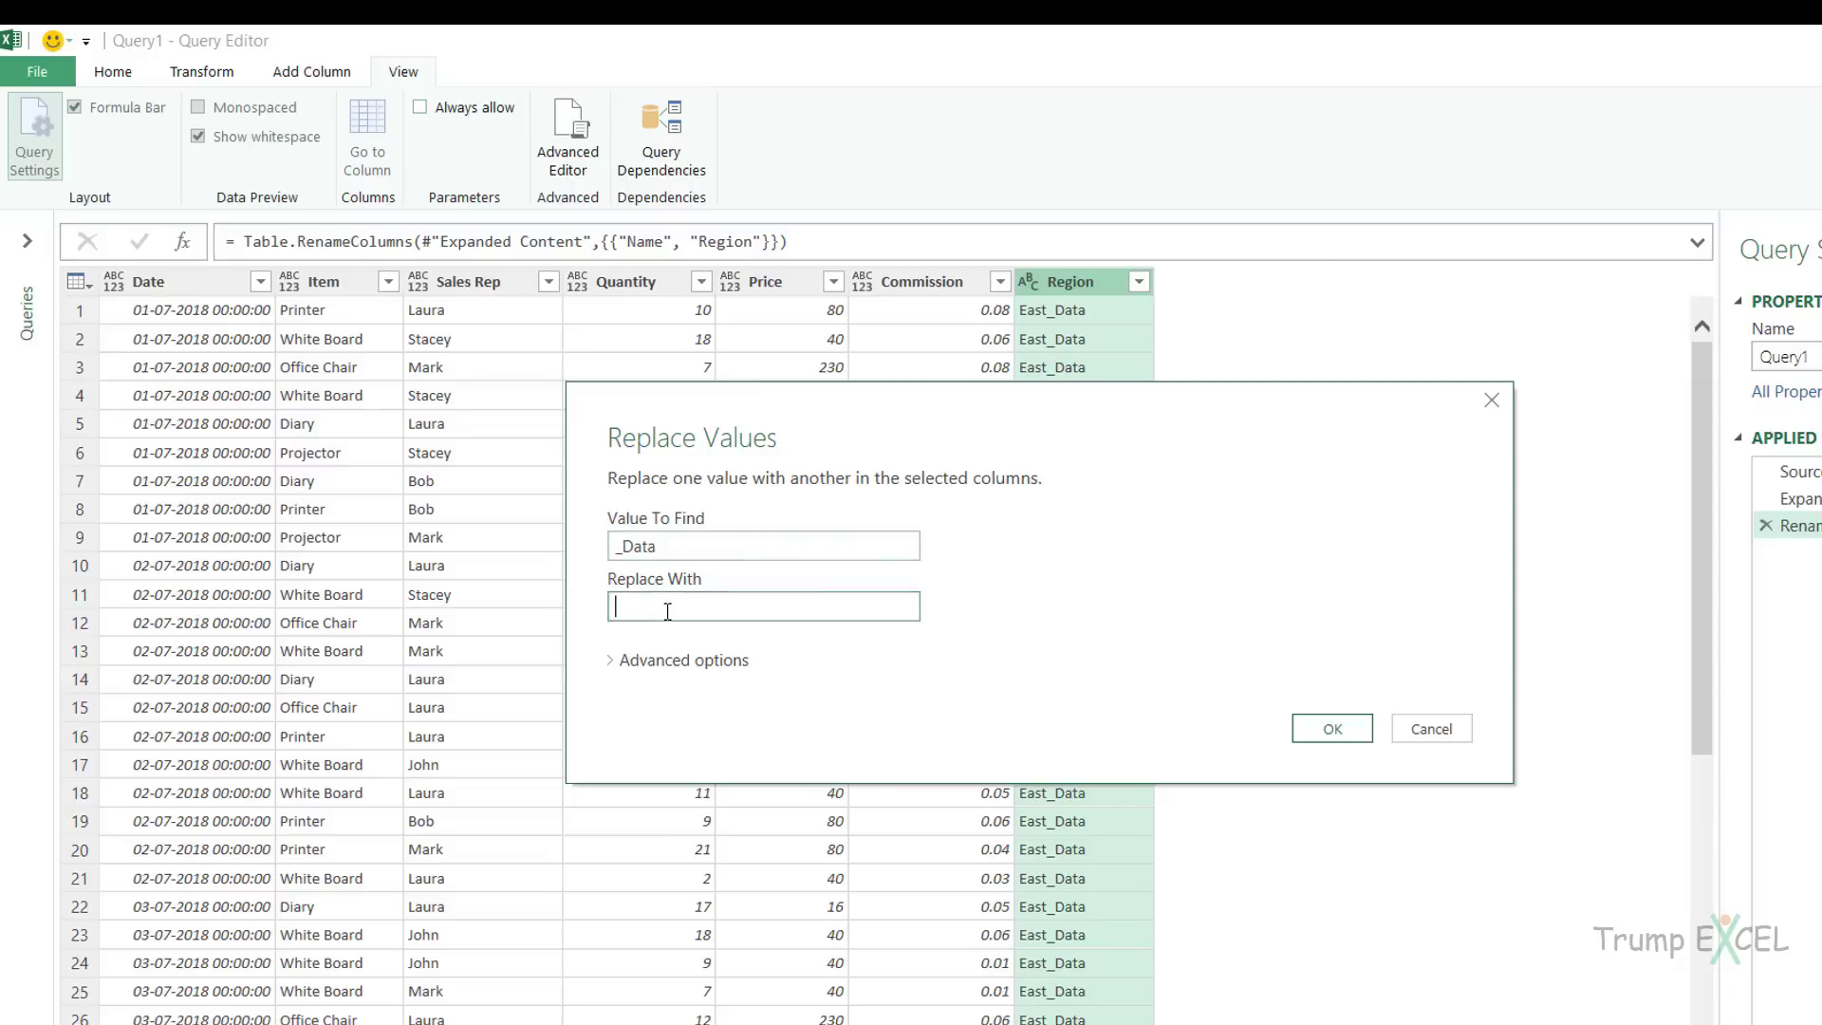
click(1332, 730)
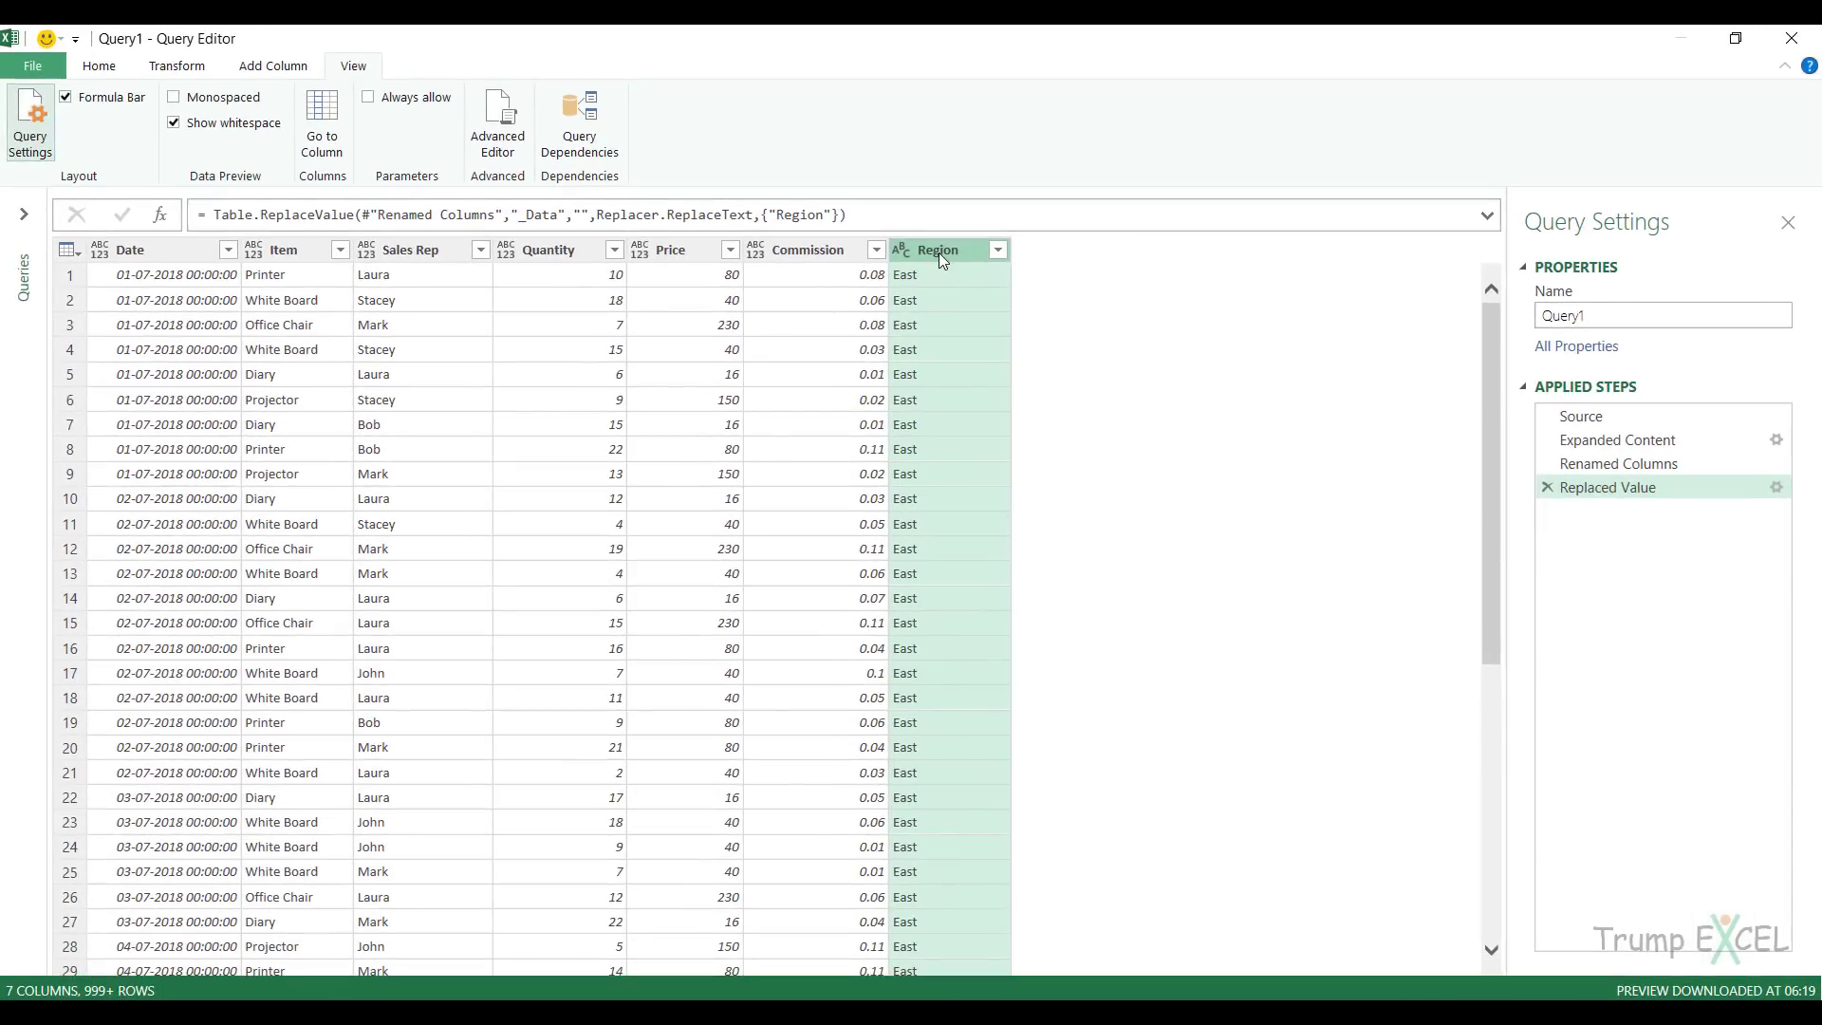
- Move Region to the first column and set the Date column to the Date type
drag(938, 252, 124, 256)
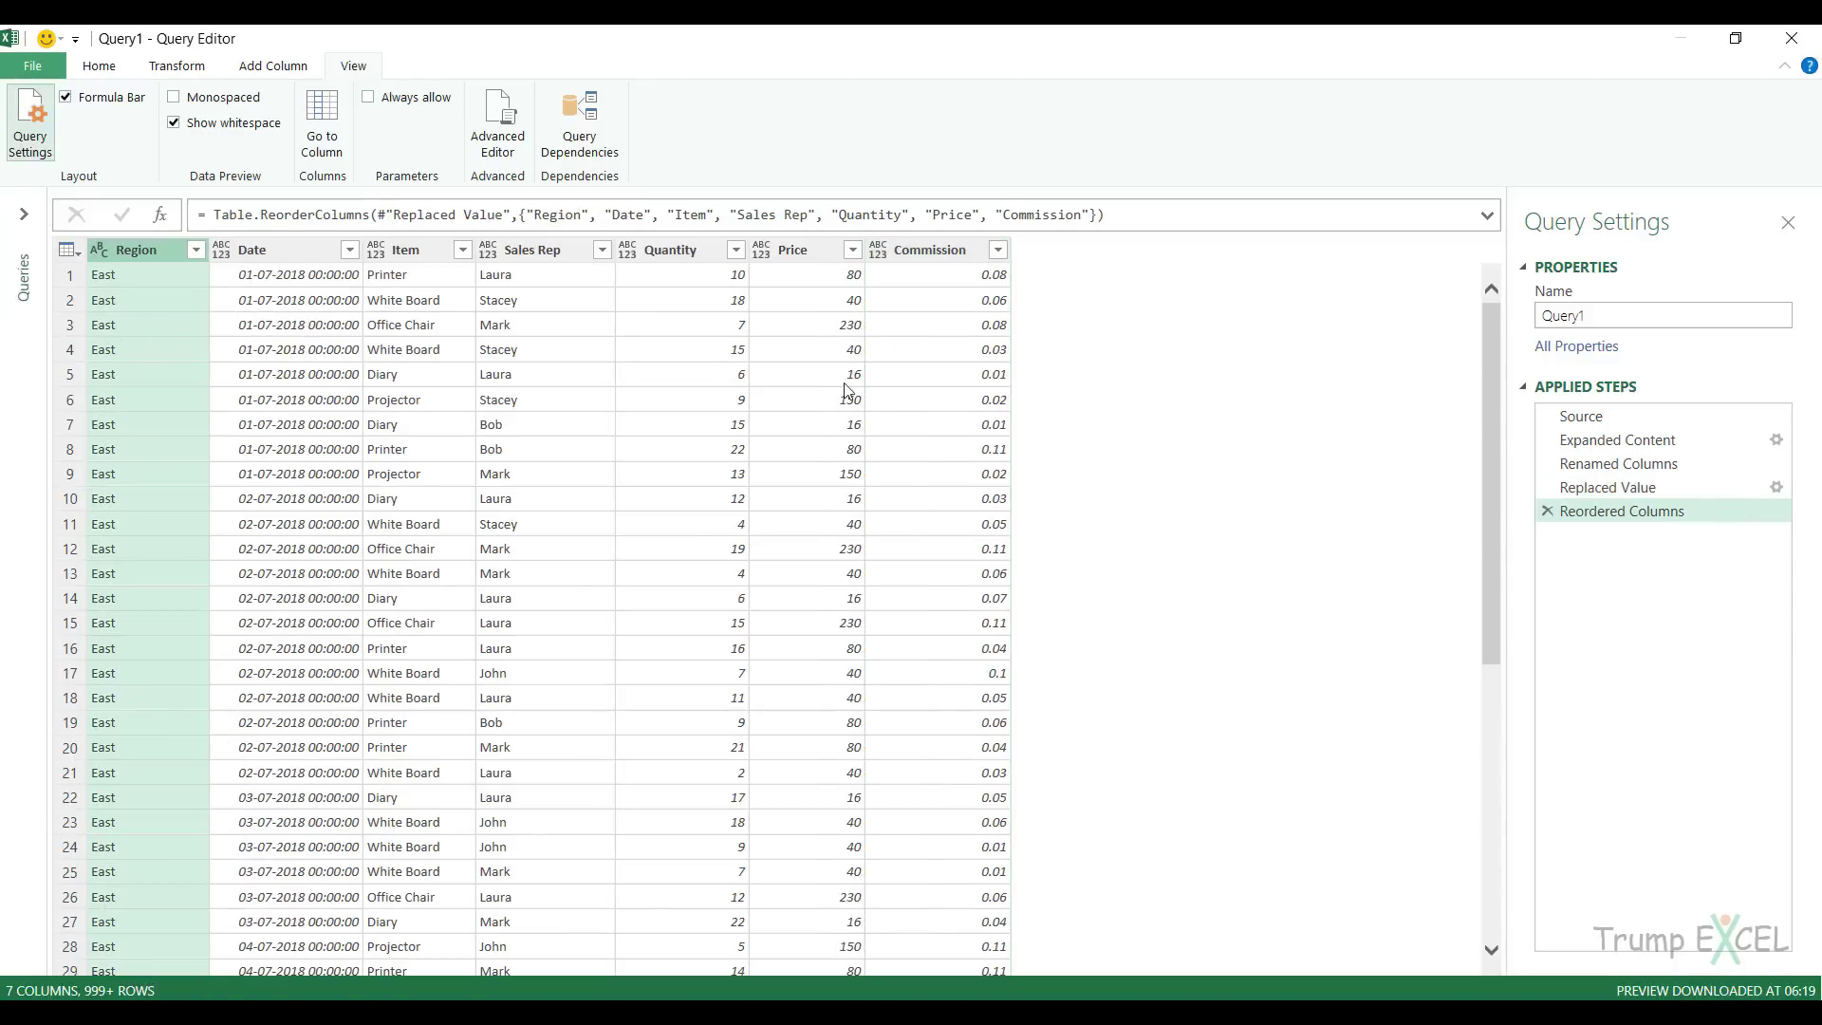
click(275, 250)
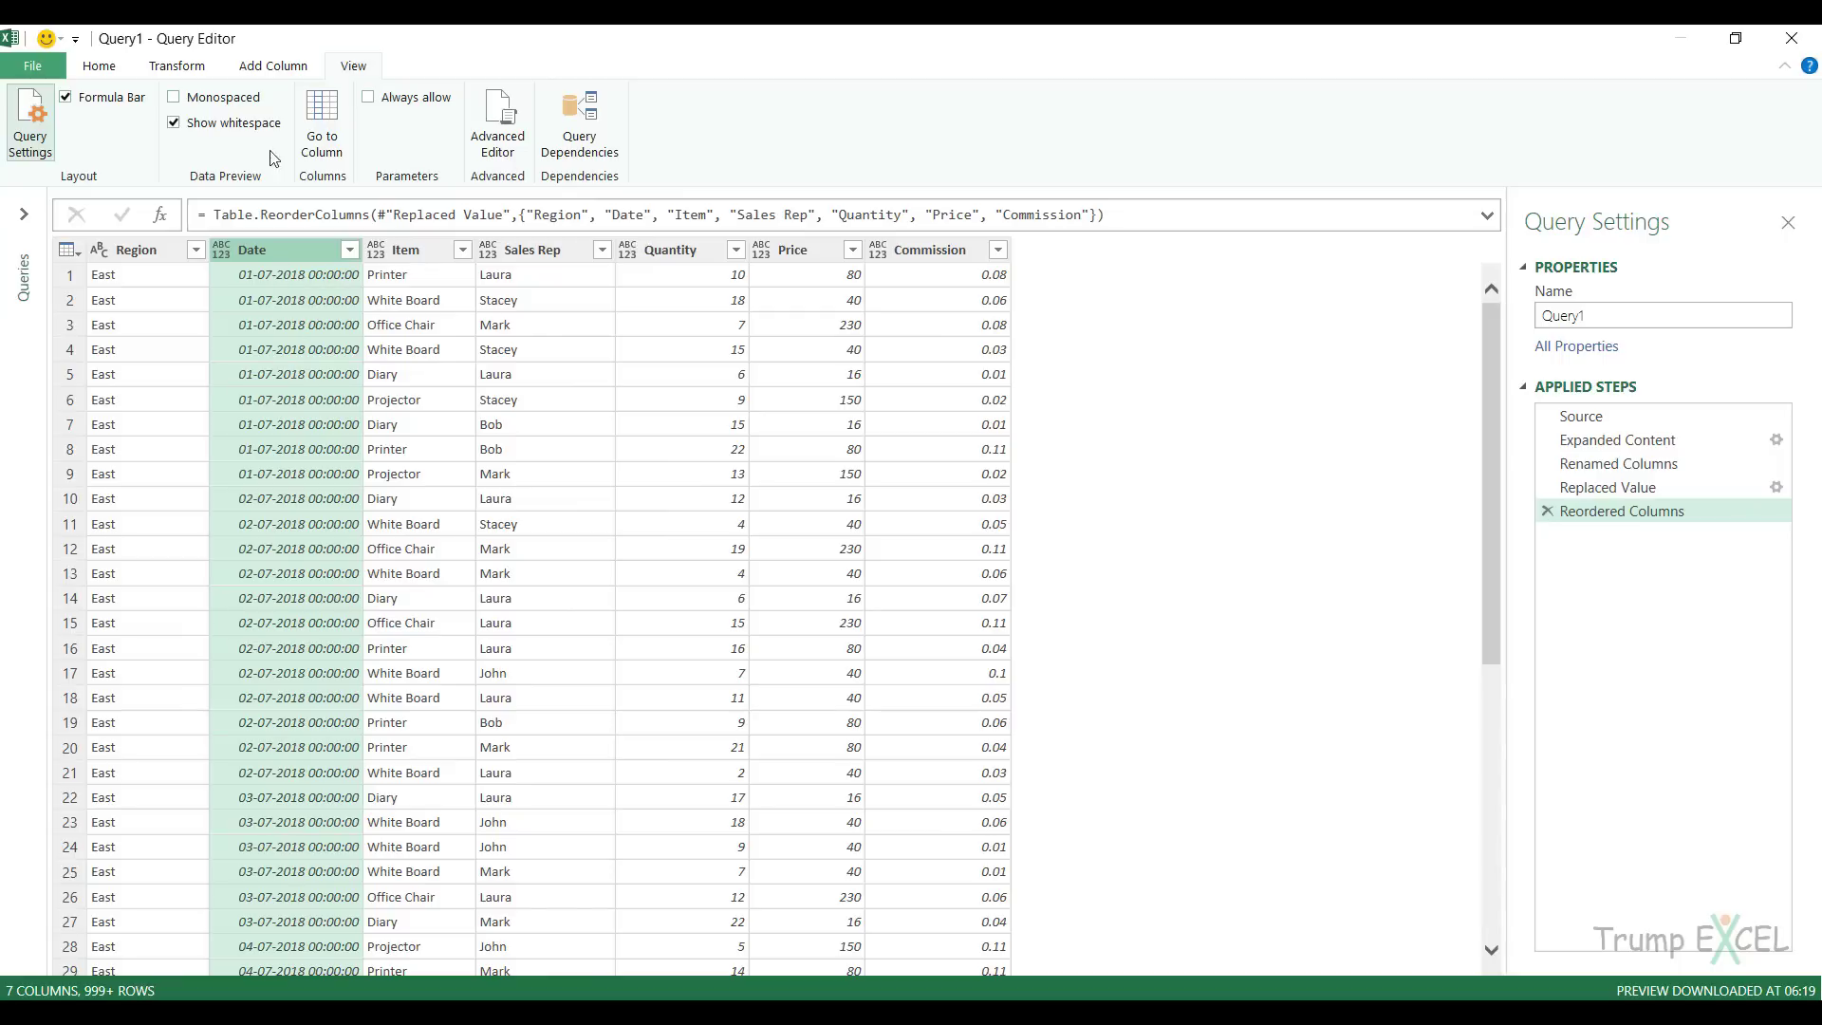
click(180, 66)
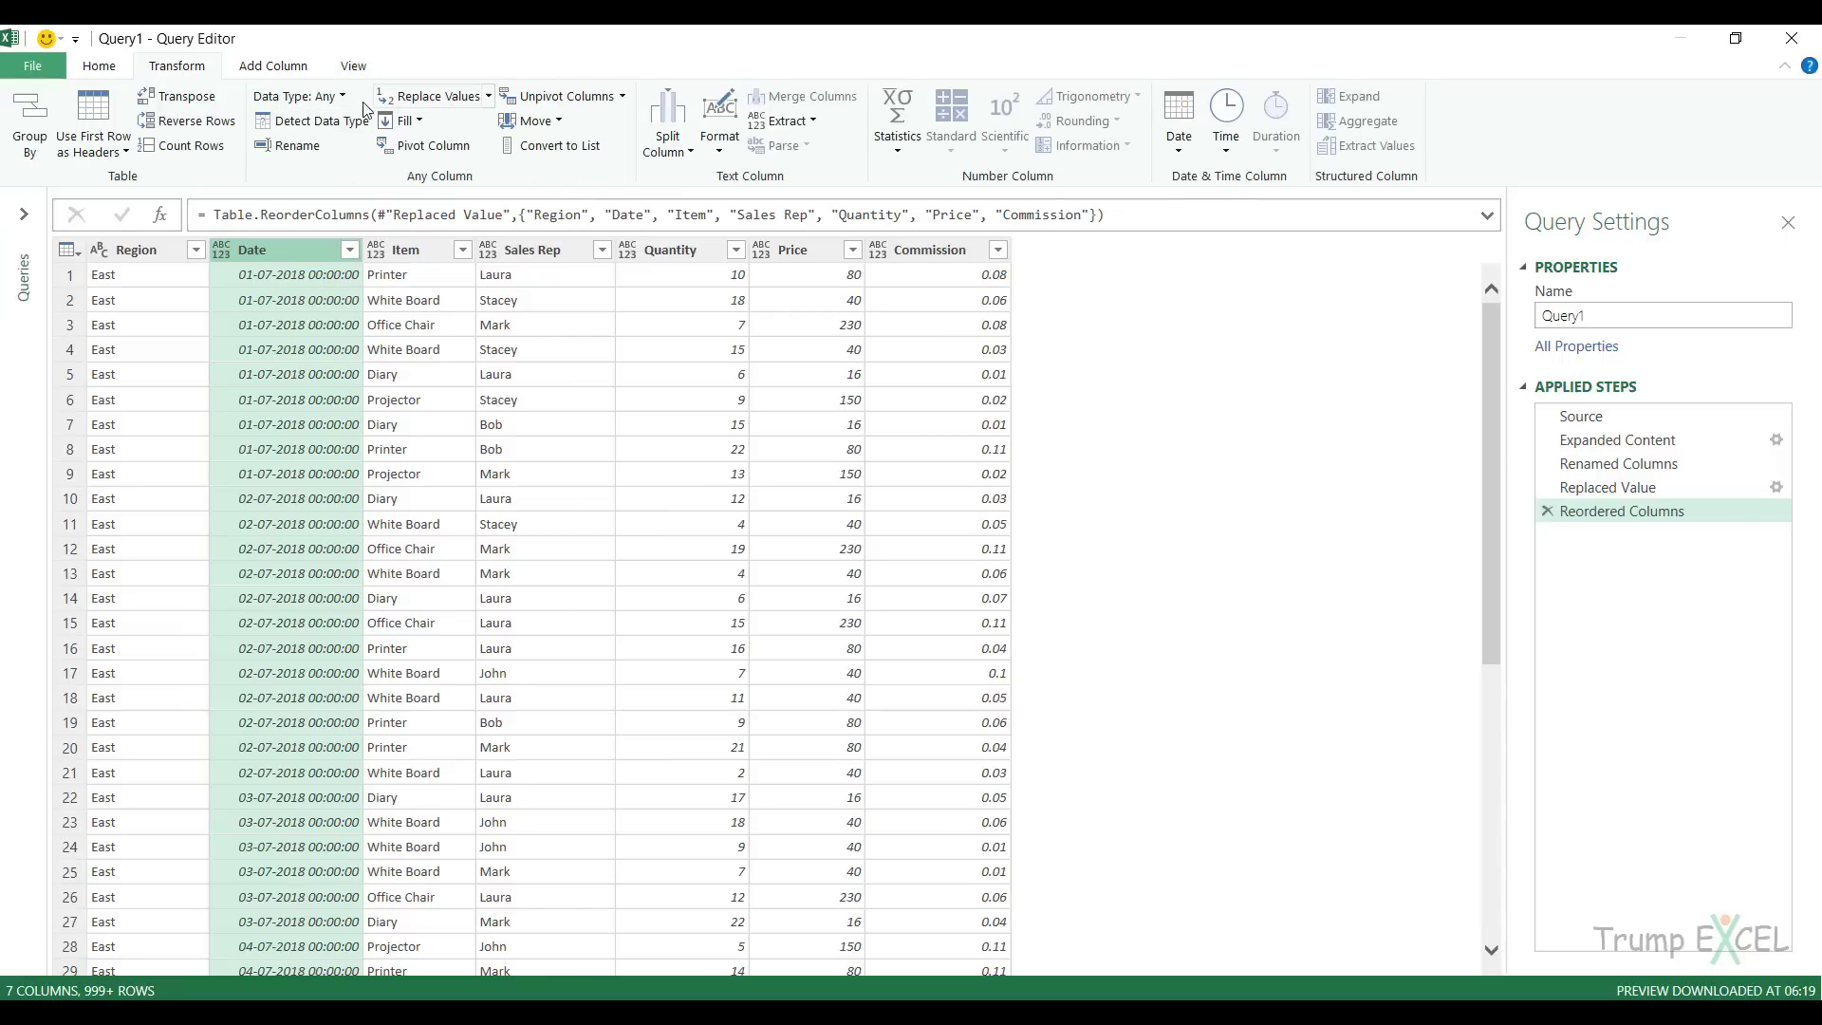
click(332, 96)
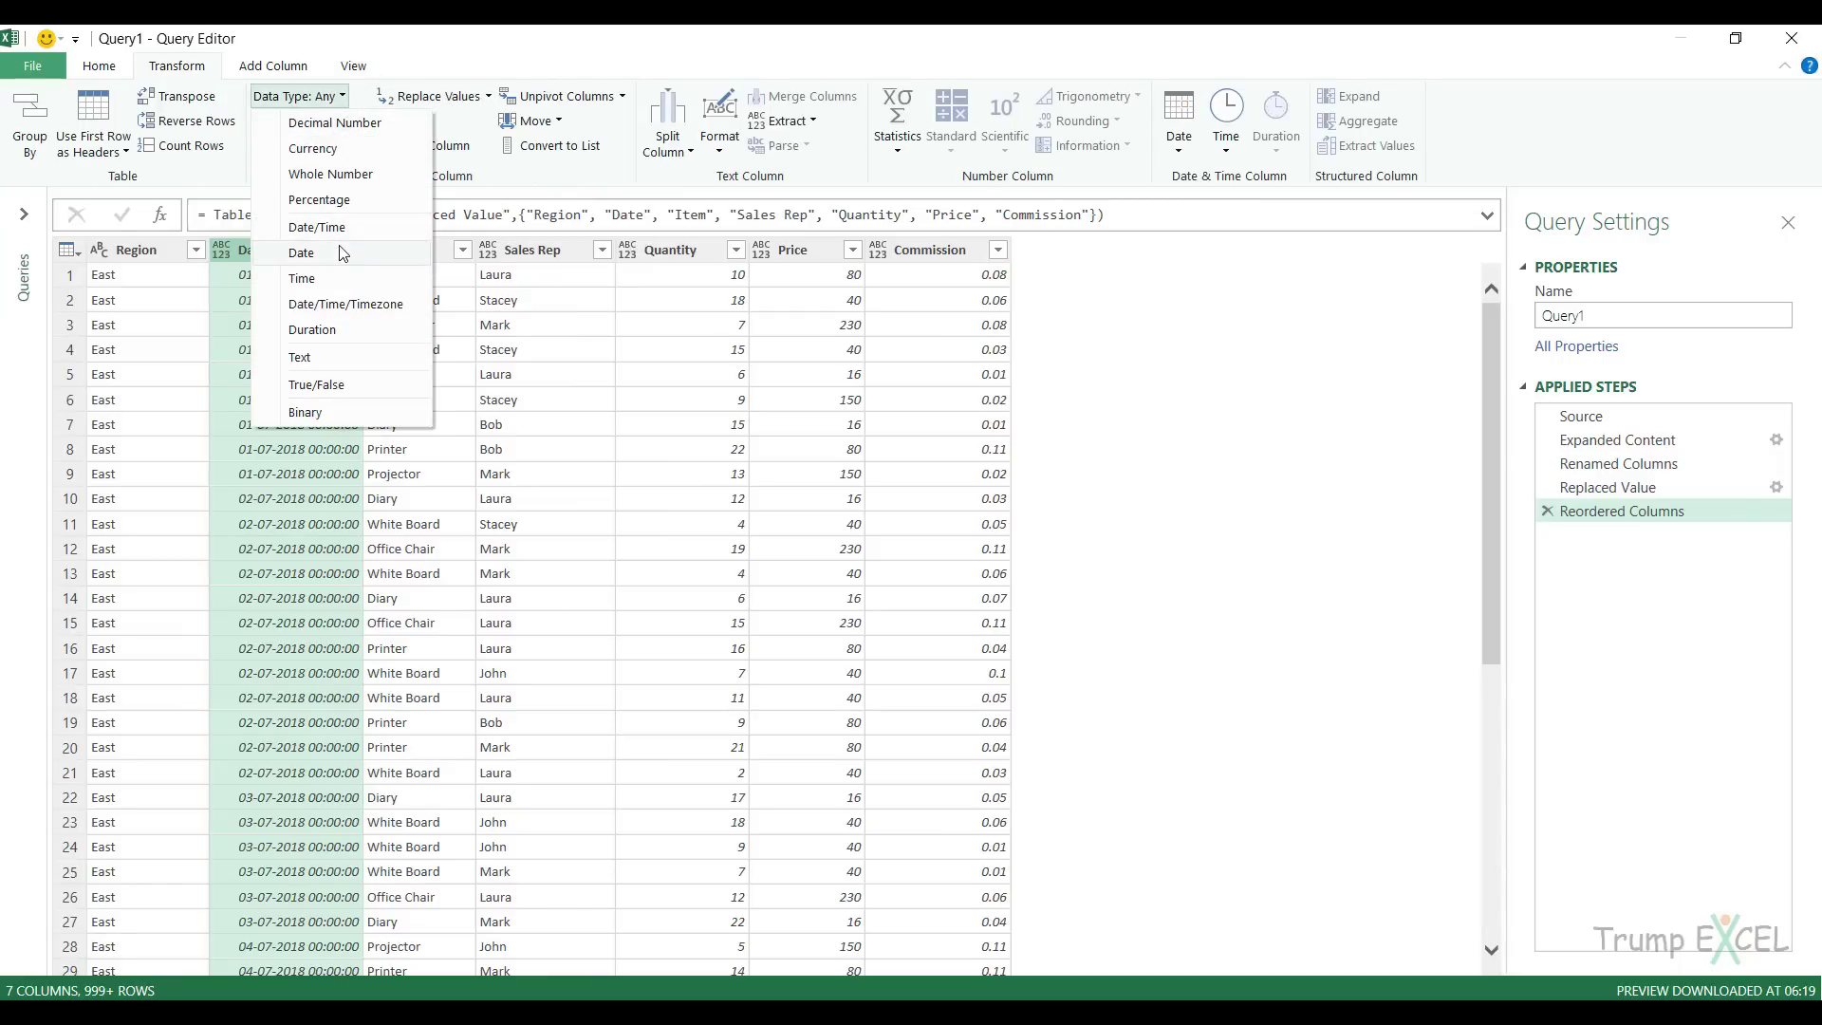
click(301, 253)
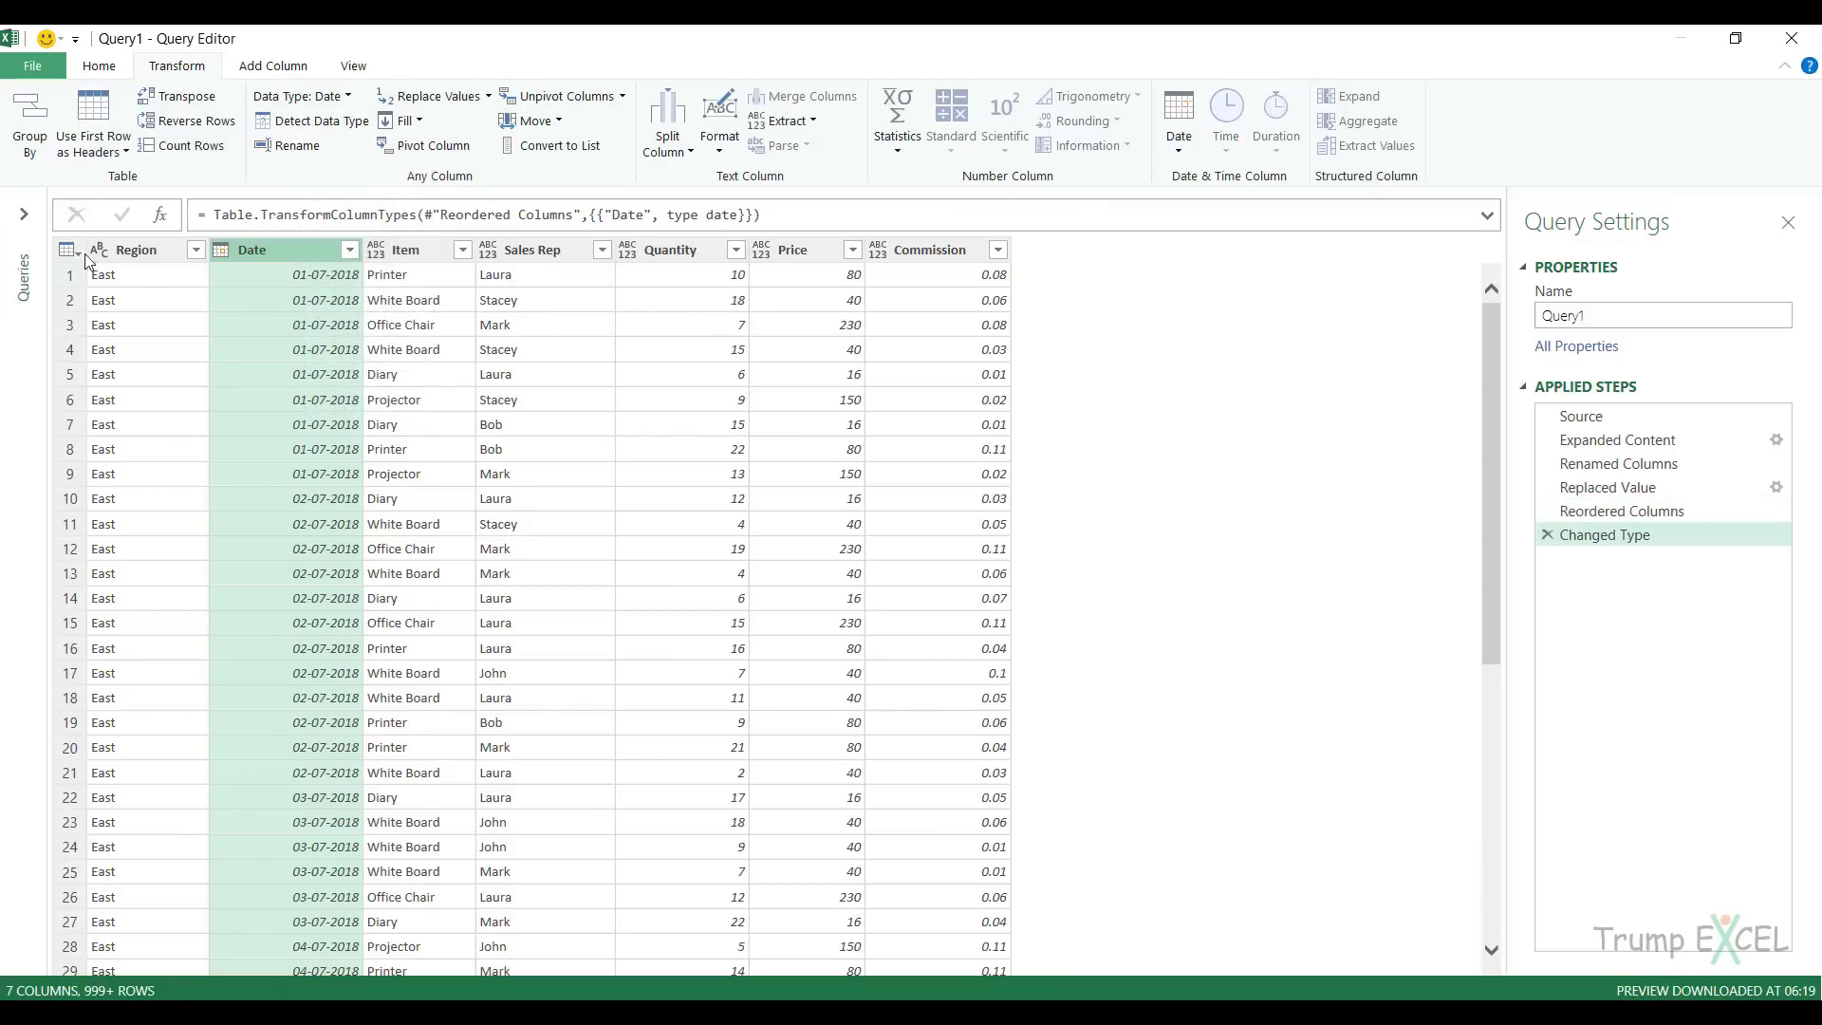
click(119, 251)
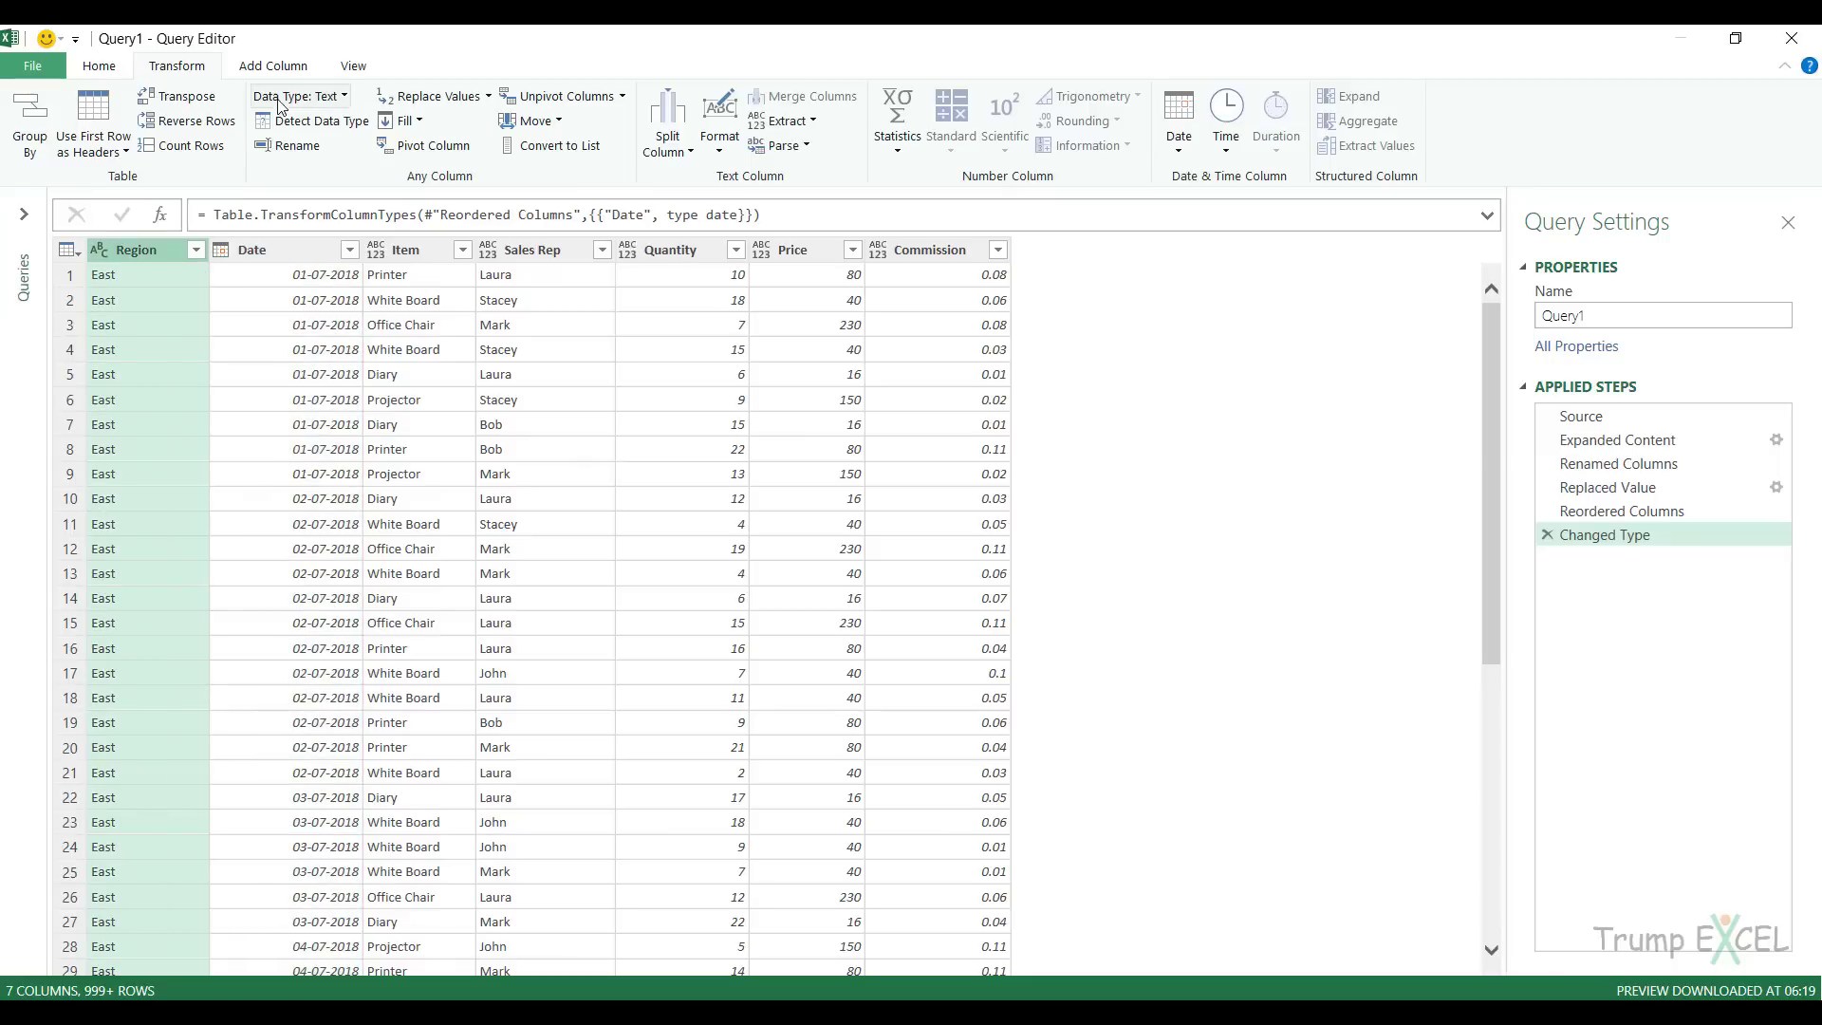
click(304, 254)
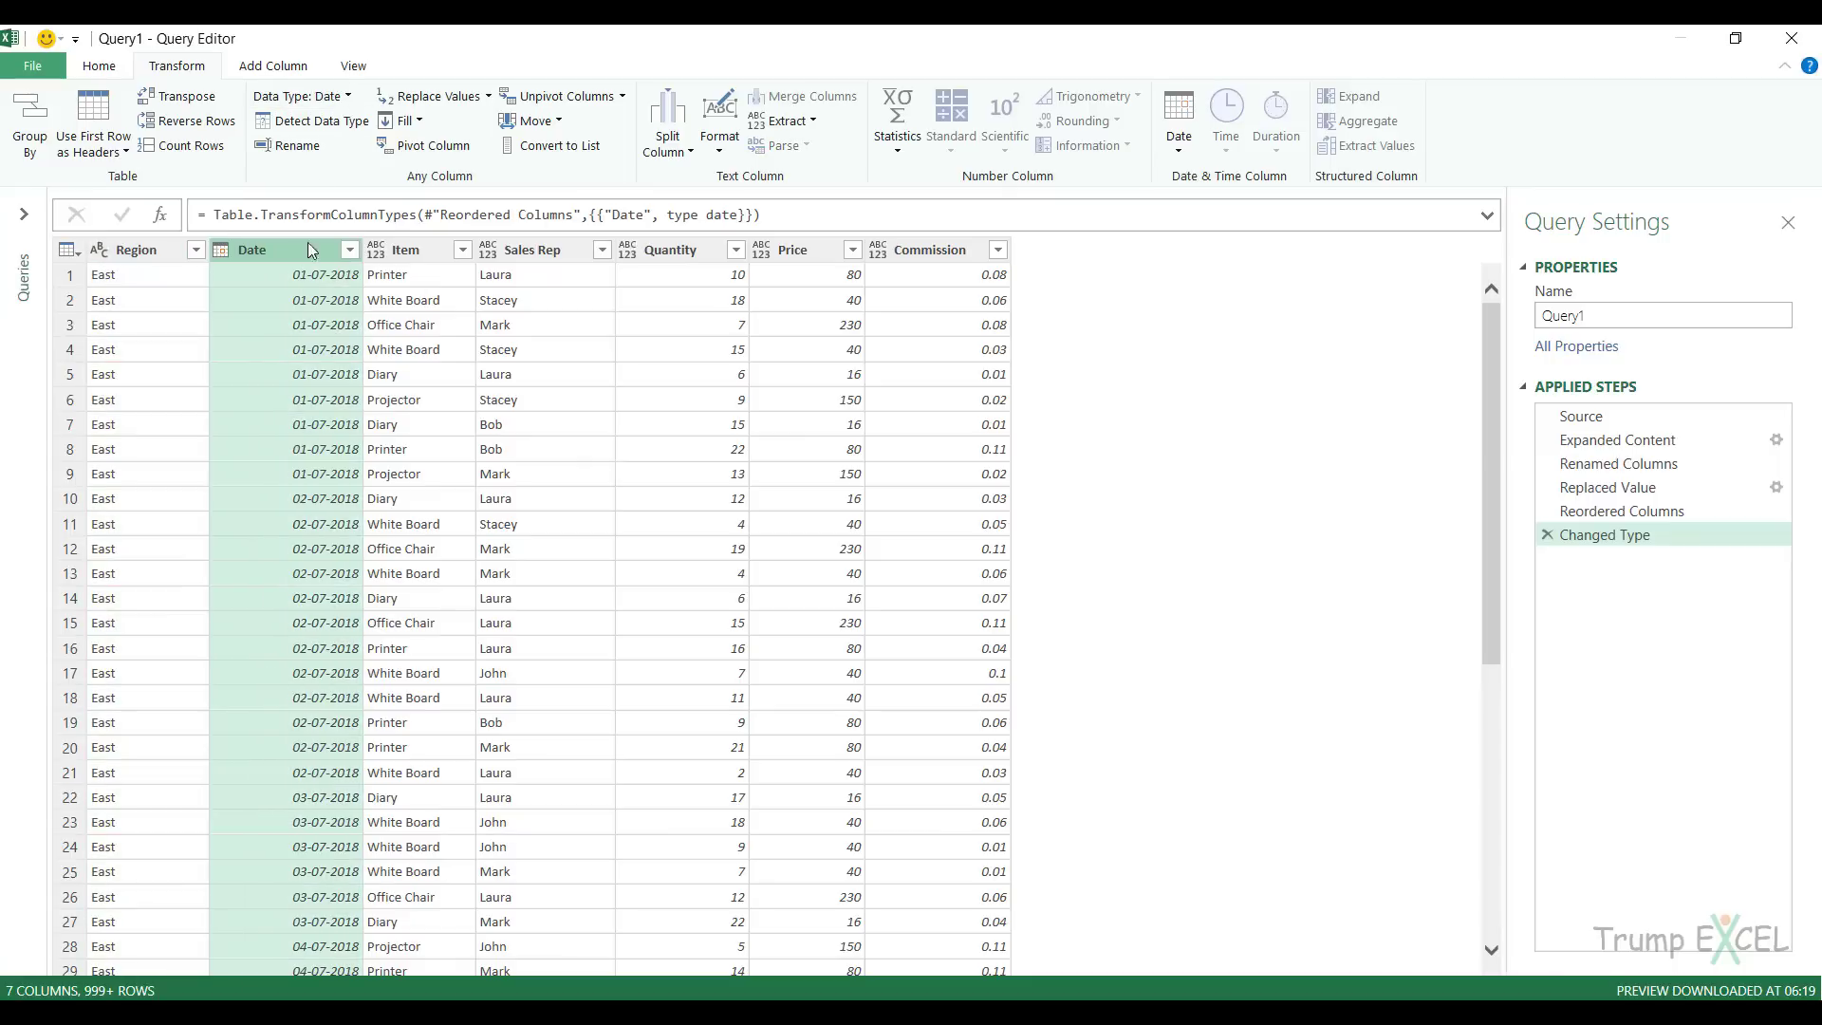
- Set the Item and Sales Rep columns to the Text type
click(399, 254)
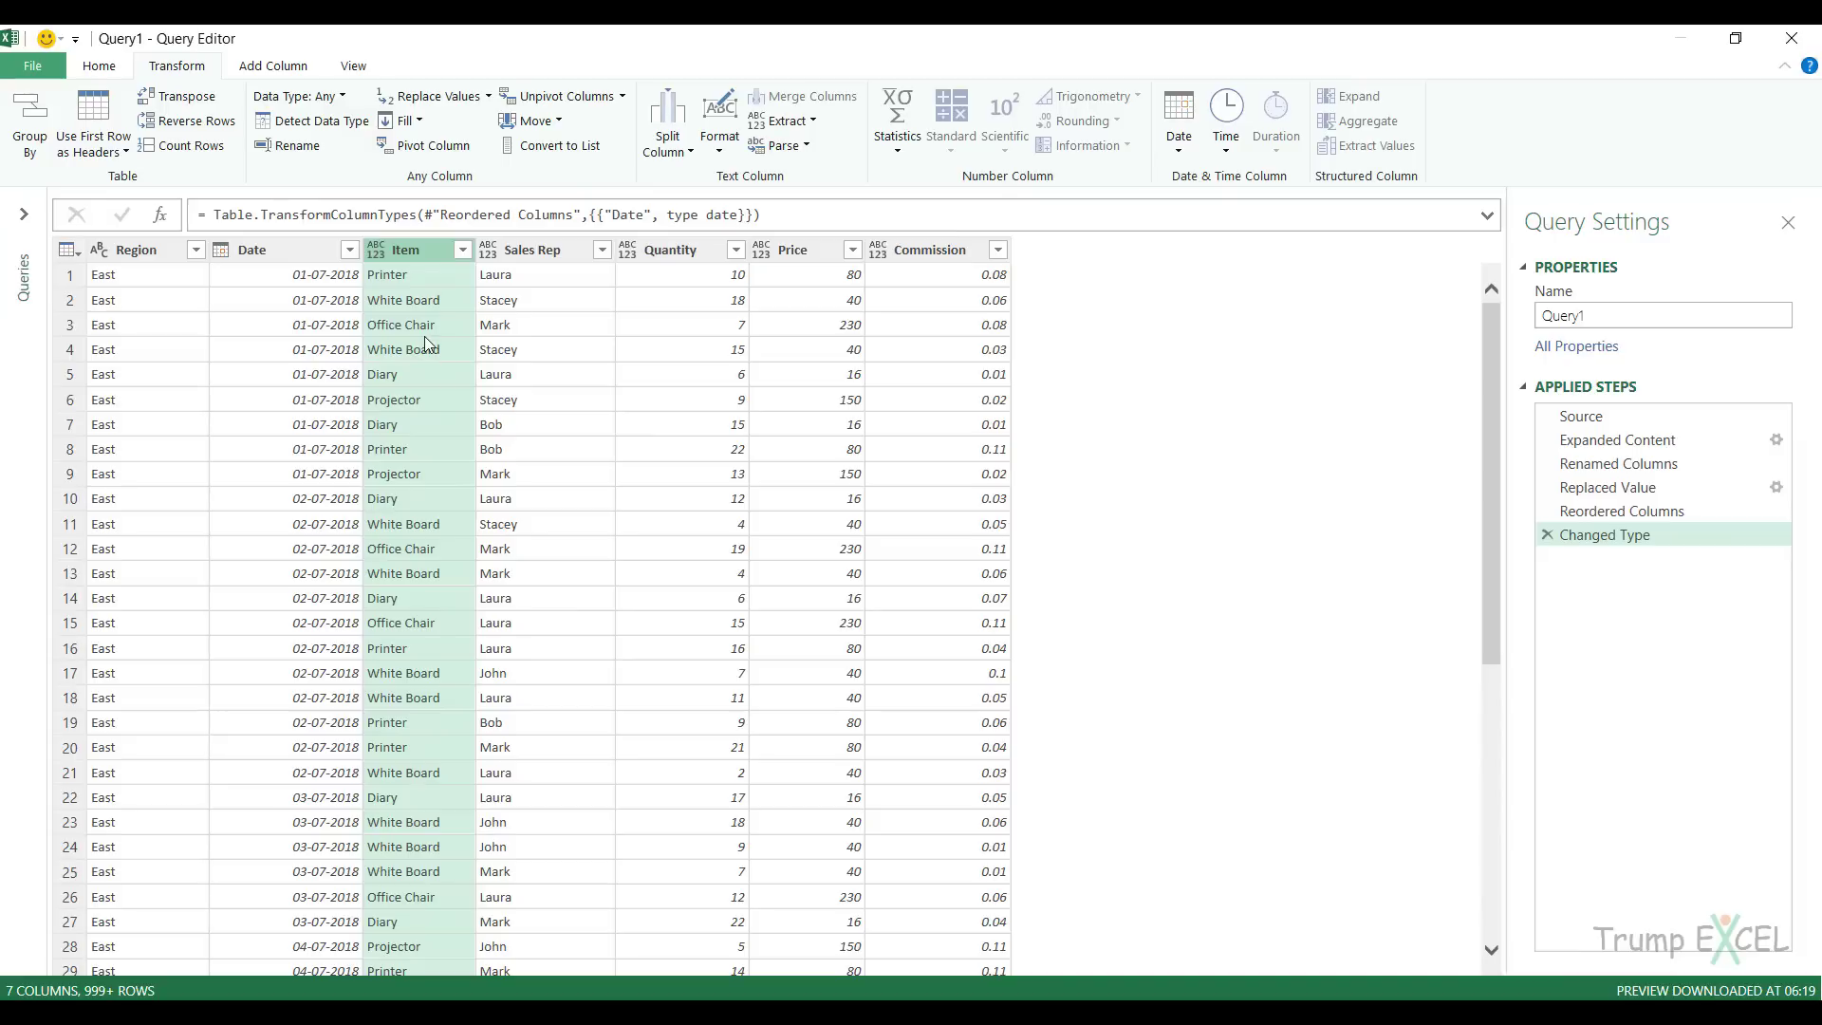
click(332, 96)
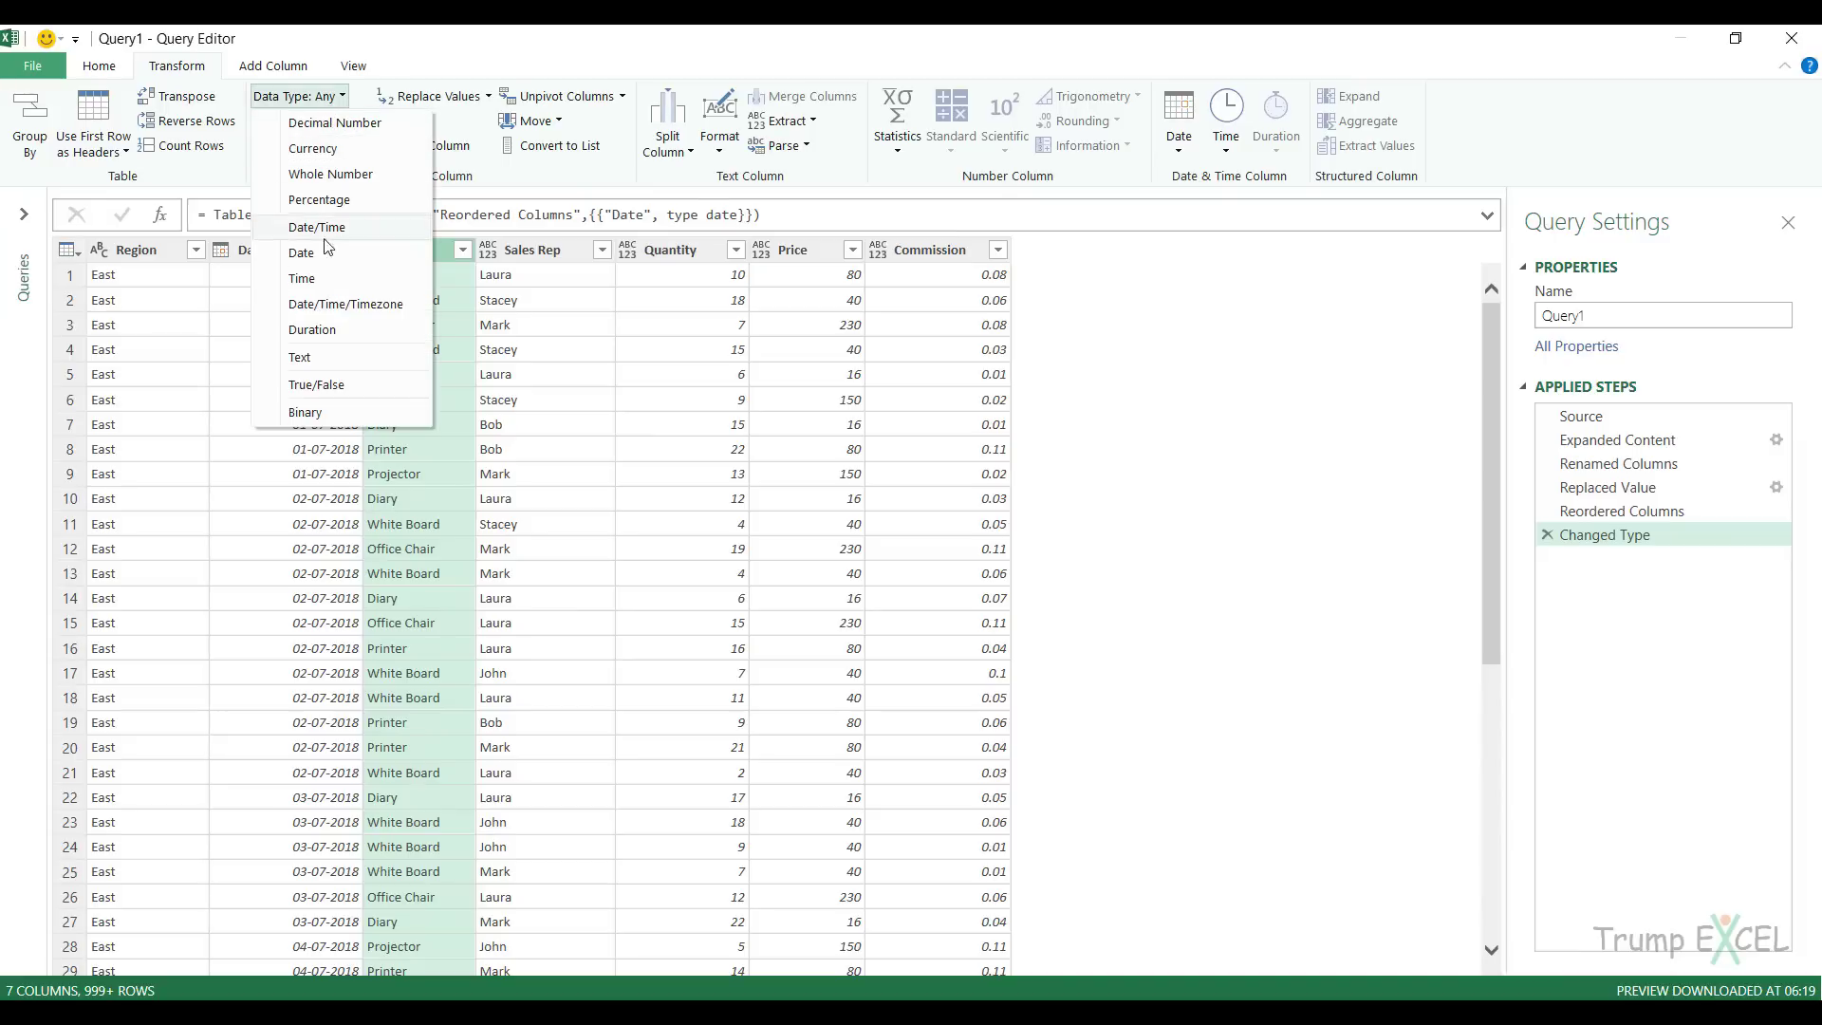
click(326, 358)
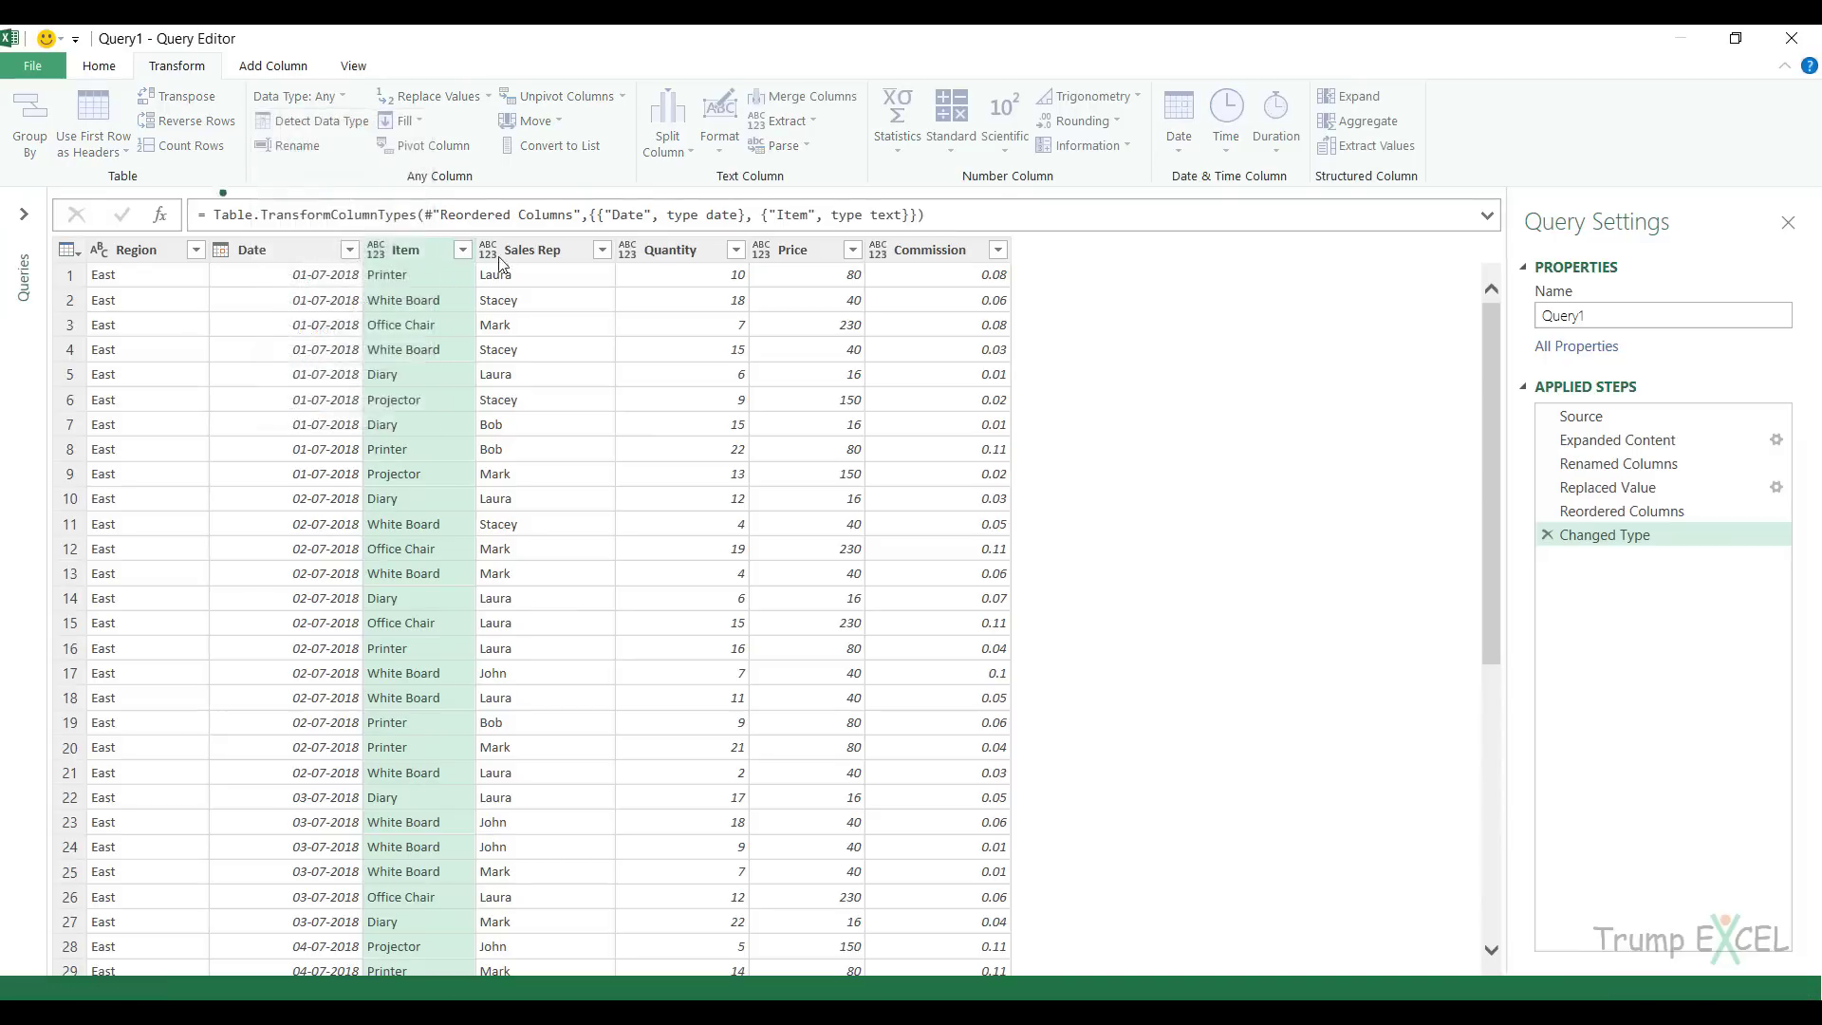
click(541, 251)
click(332, 96)
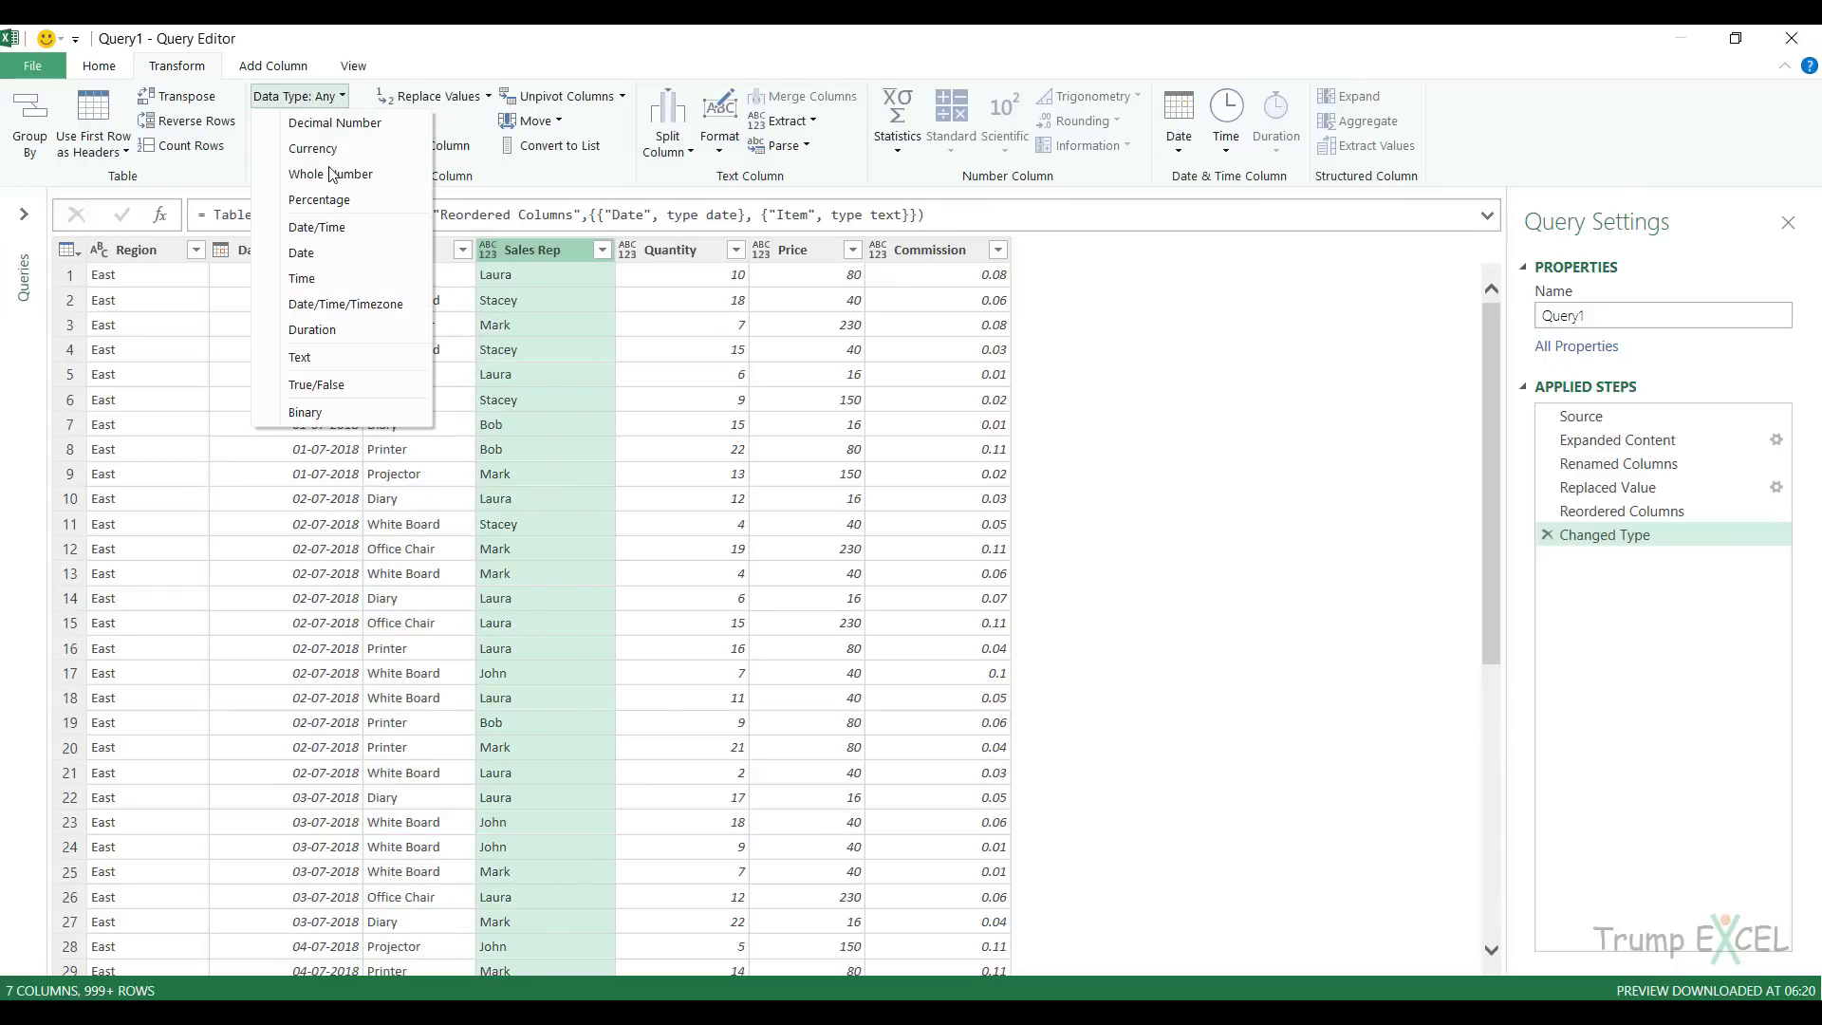
click(329, 363)
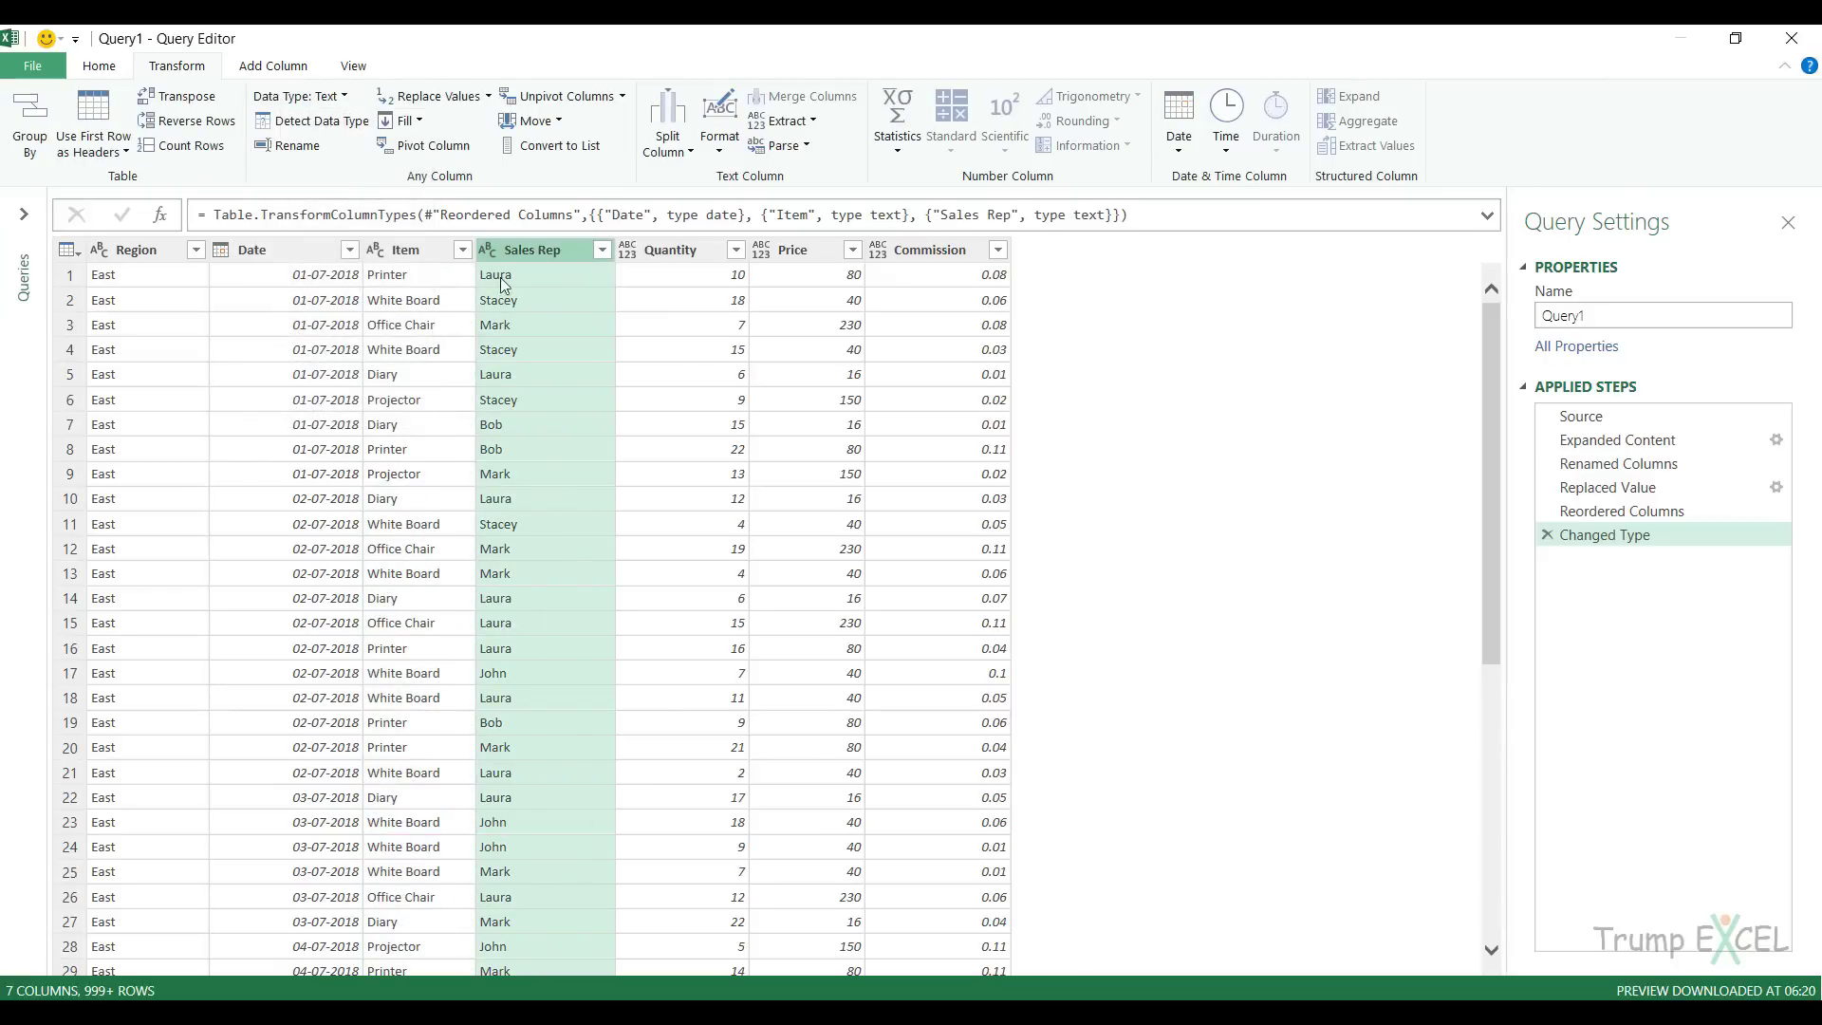
- Set Quantity and Price to Whole Number and Commission to Decimal Number
click(650, 250)
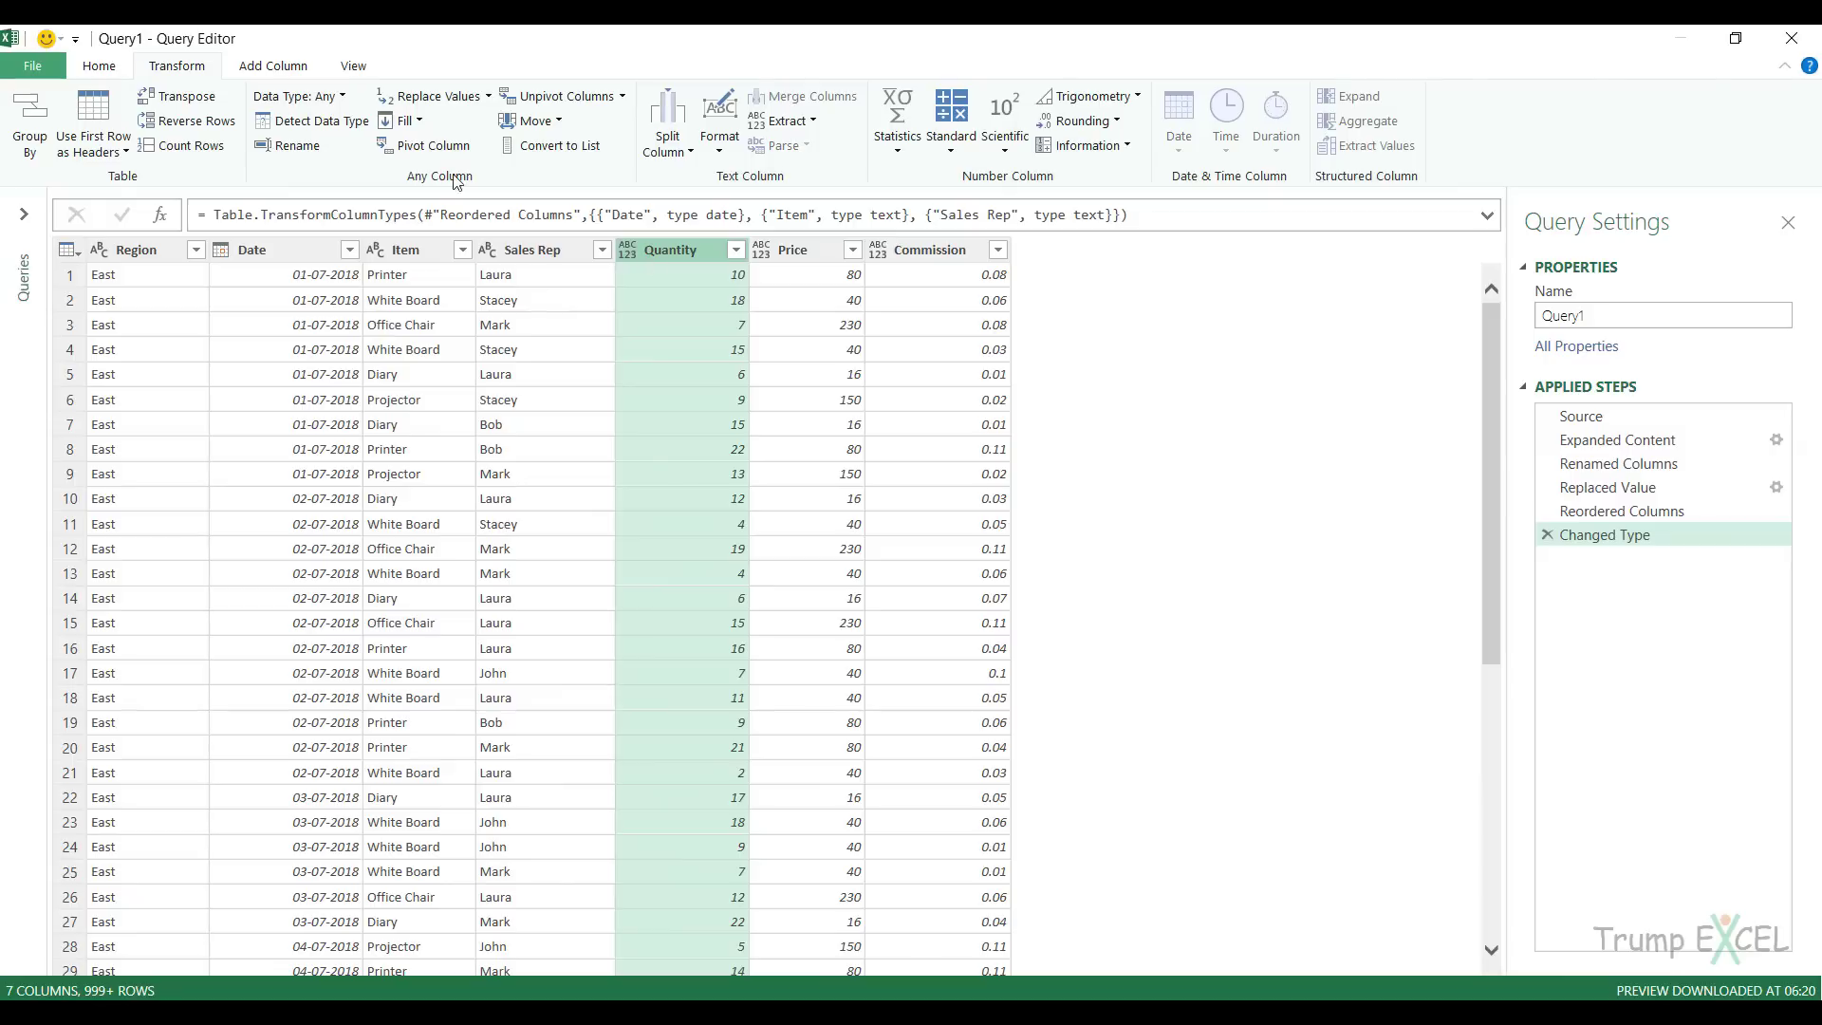
click(323, 96)
click(331, 179)
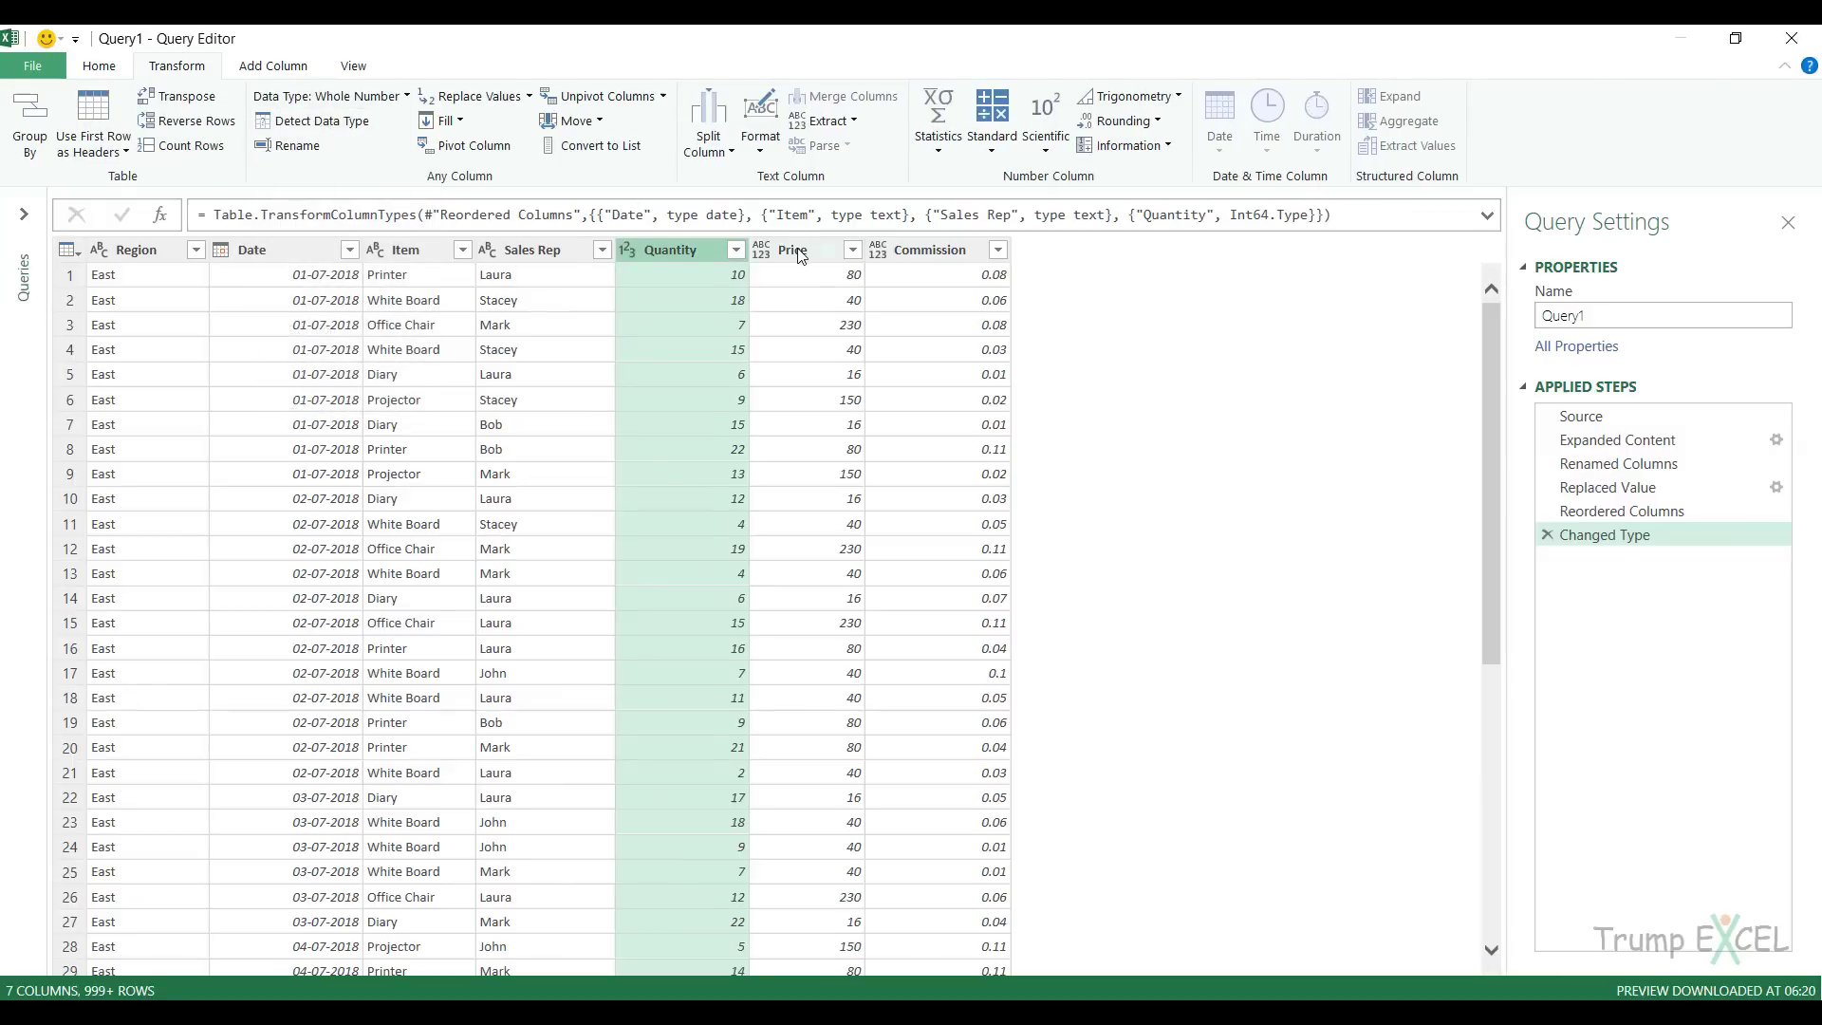
click(797, 250)
click(296, 99)
click(318, 180)
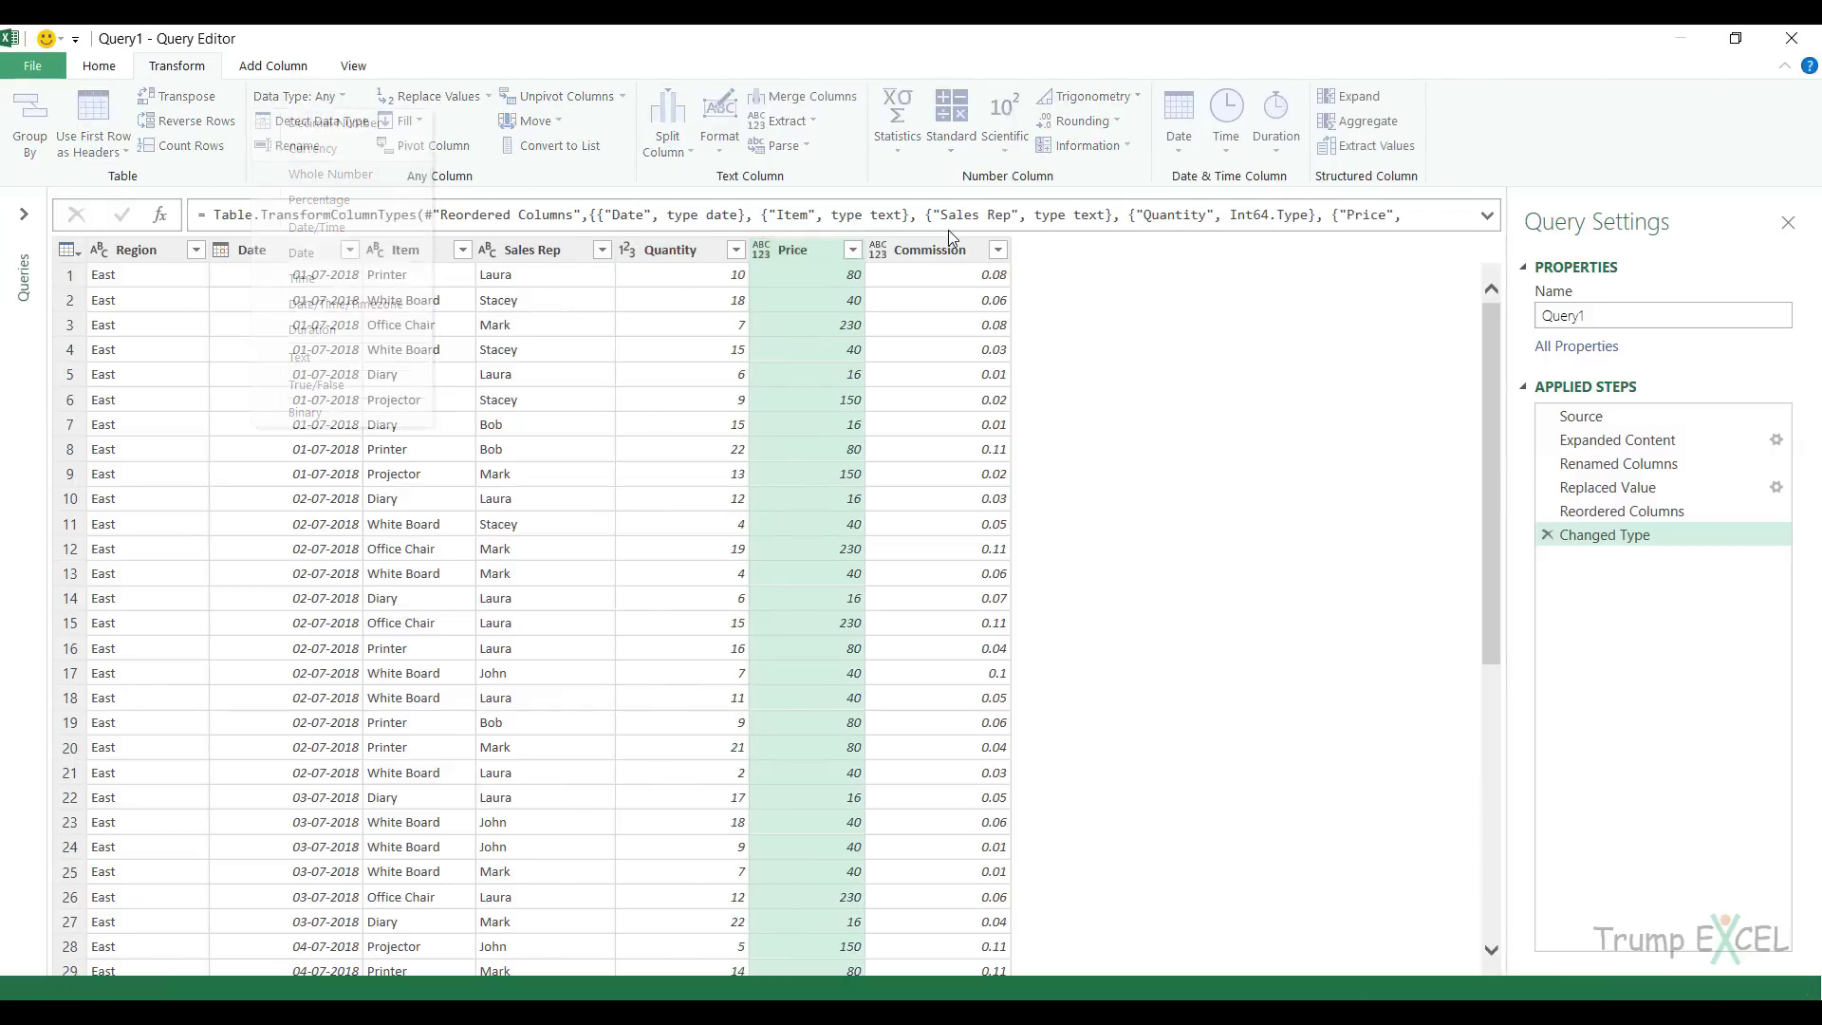
click(949, 251)
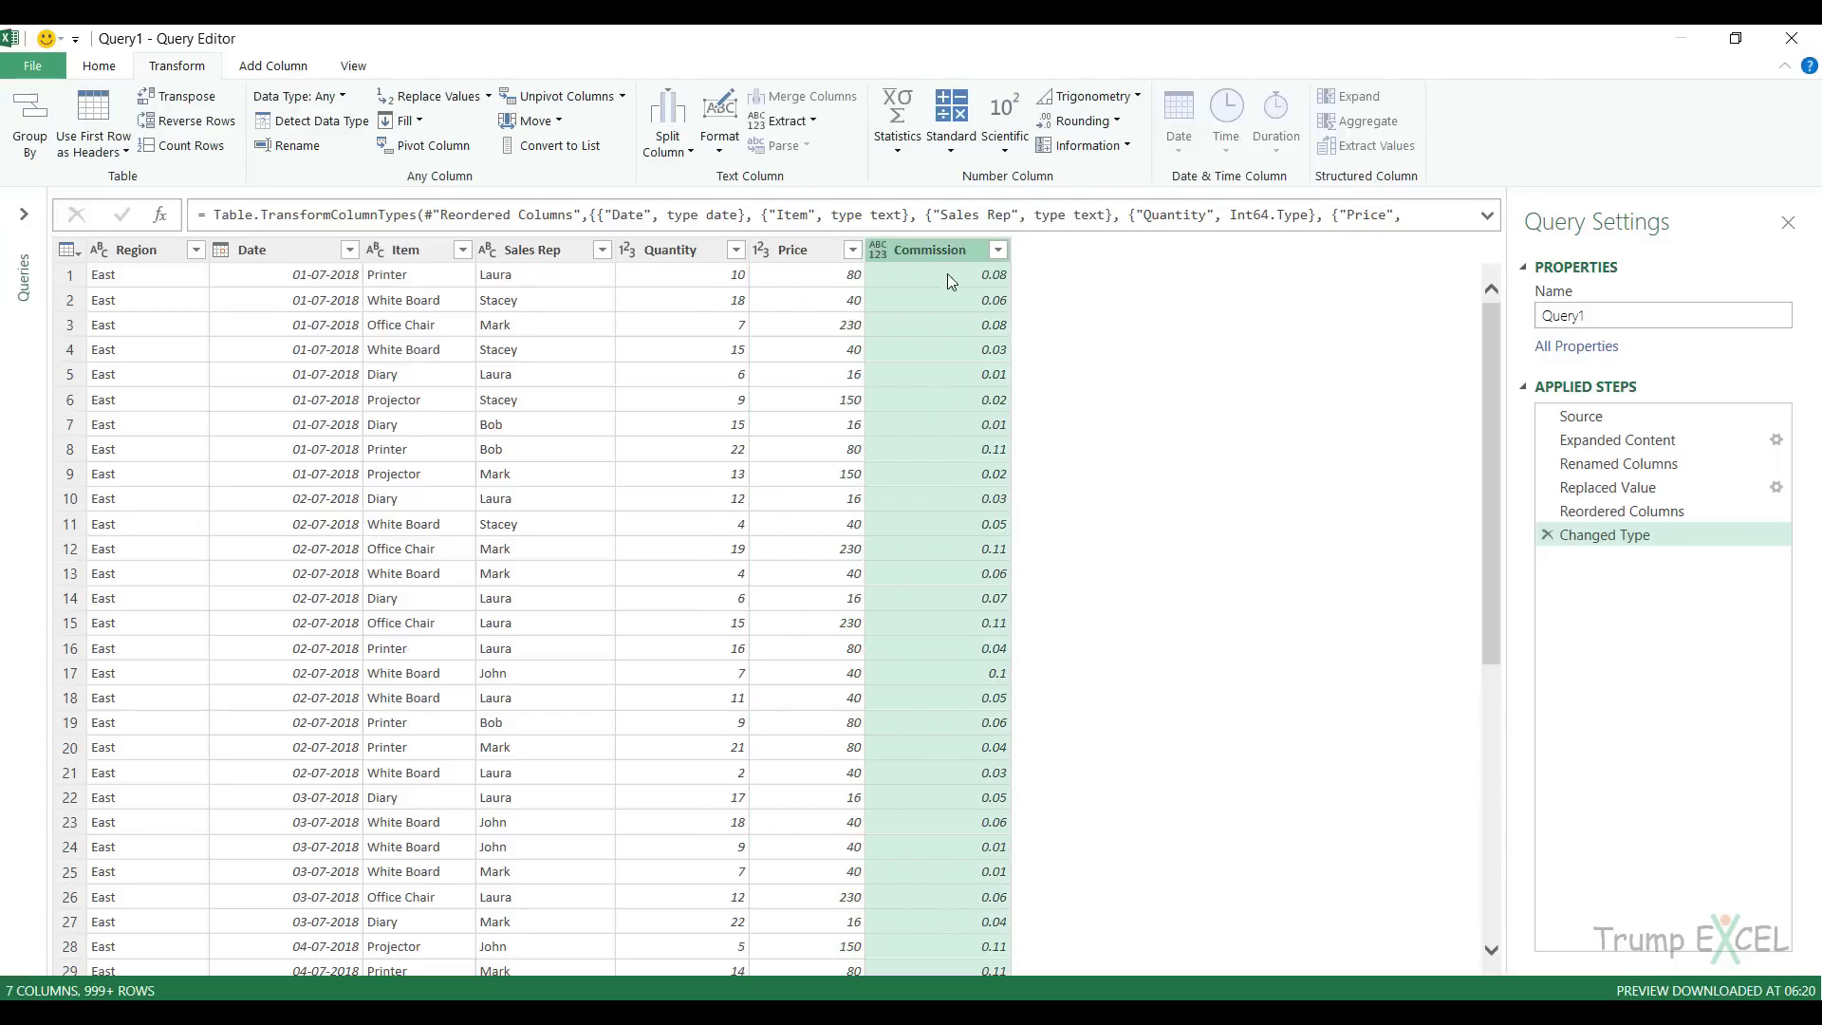
click(322, 96)
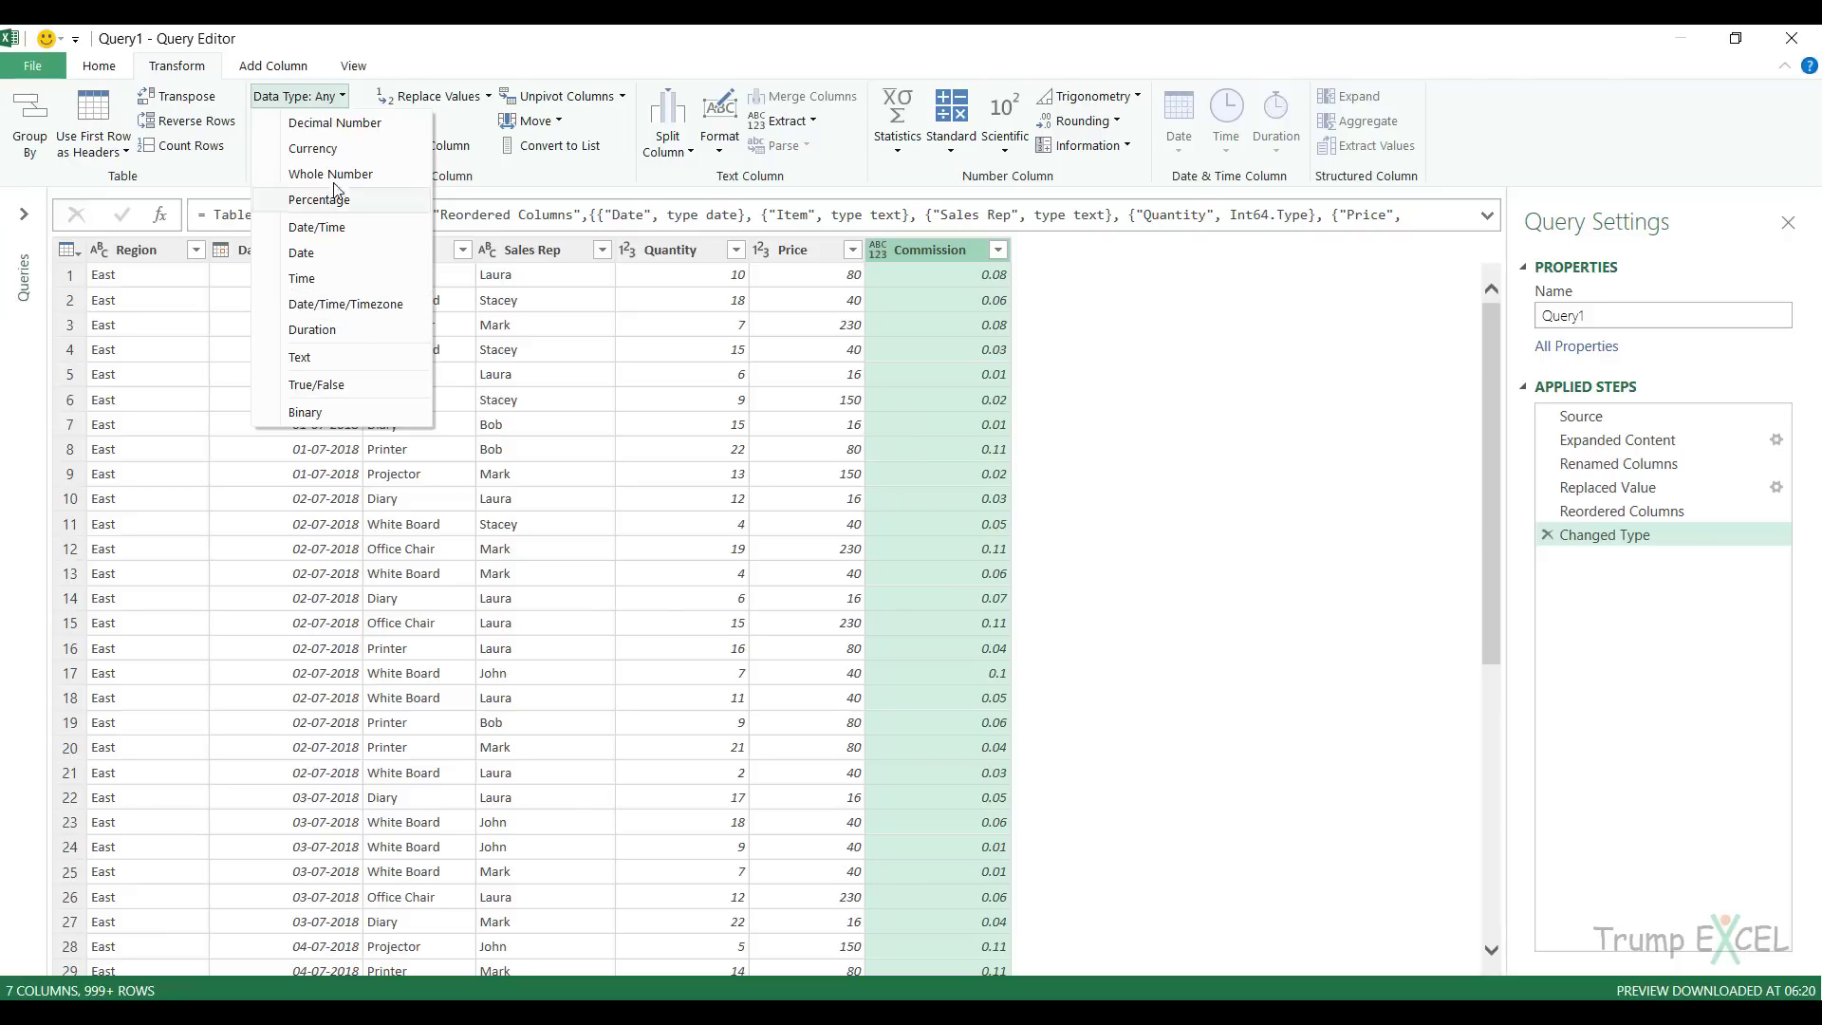
click(332, 123)
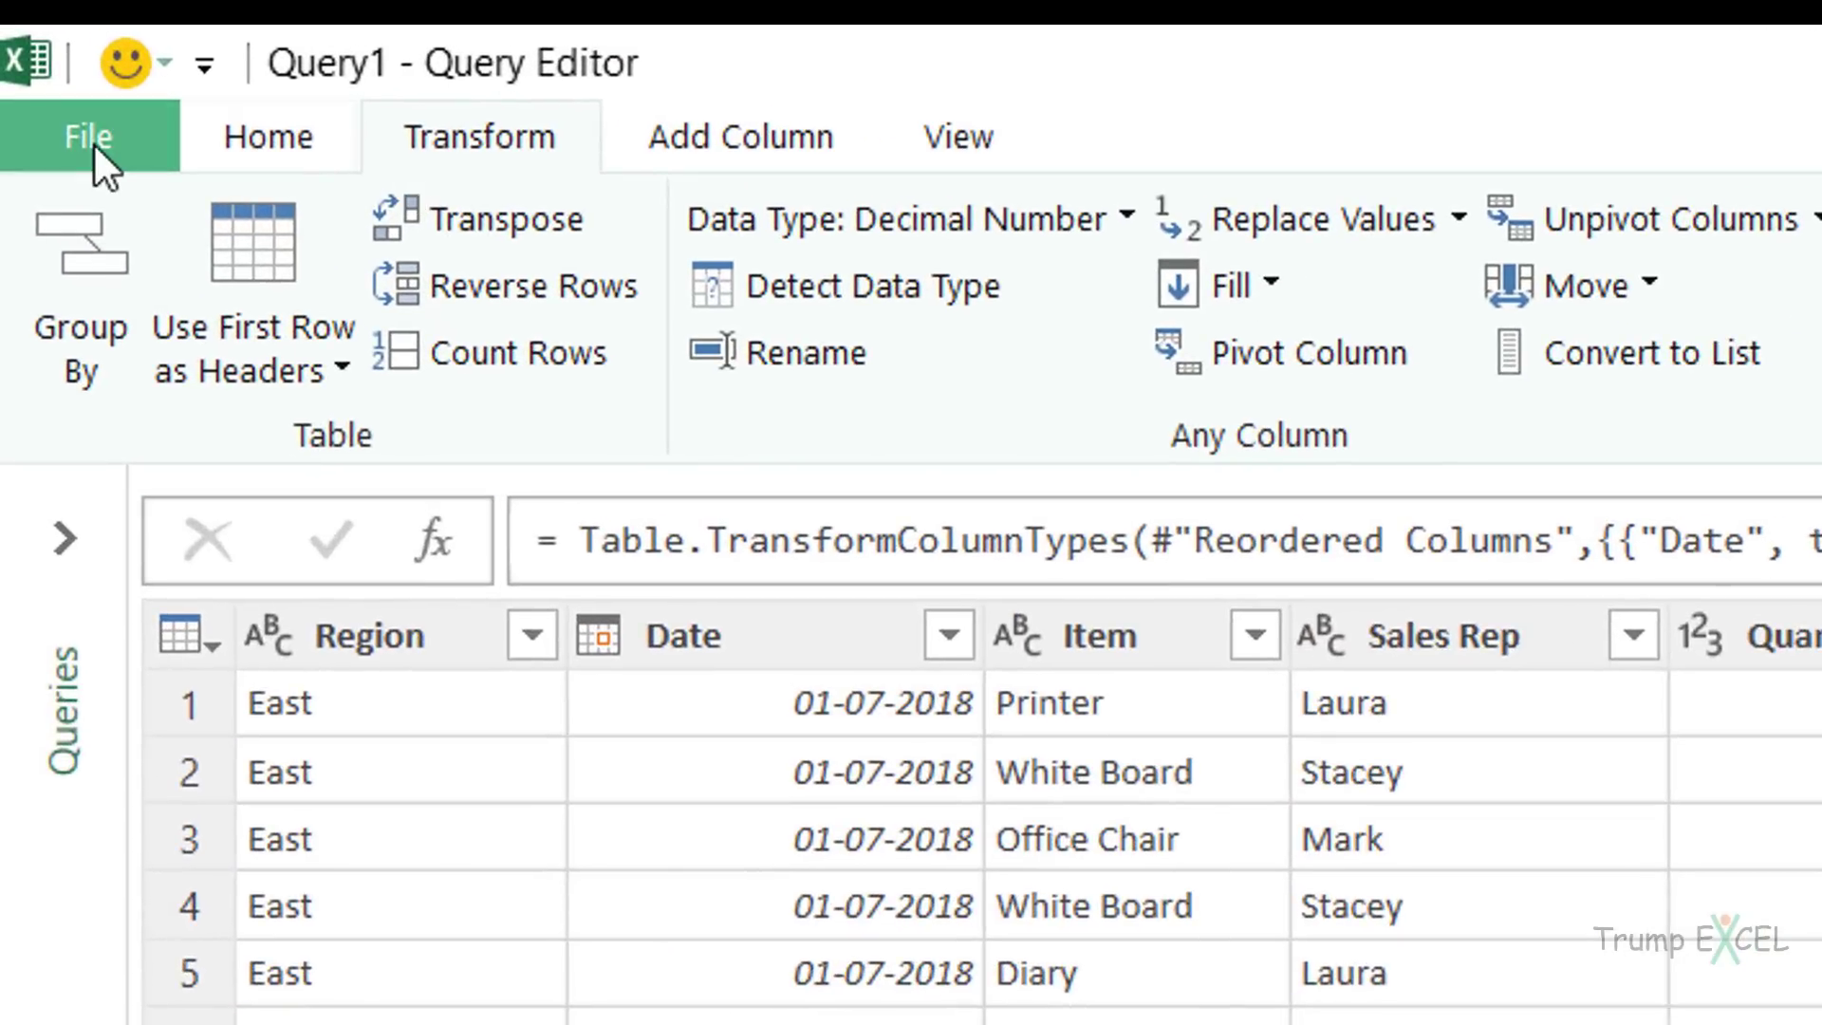
- Close the editor and load Query1 to Sheet1 as a 1,304-row, seven-column table
click(95, 137)
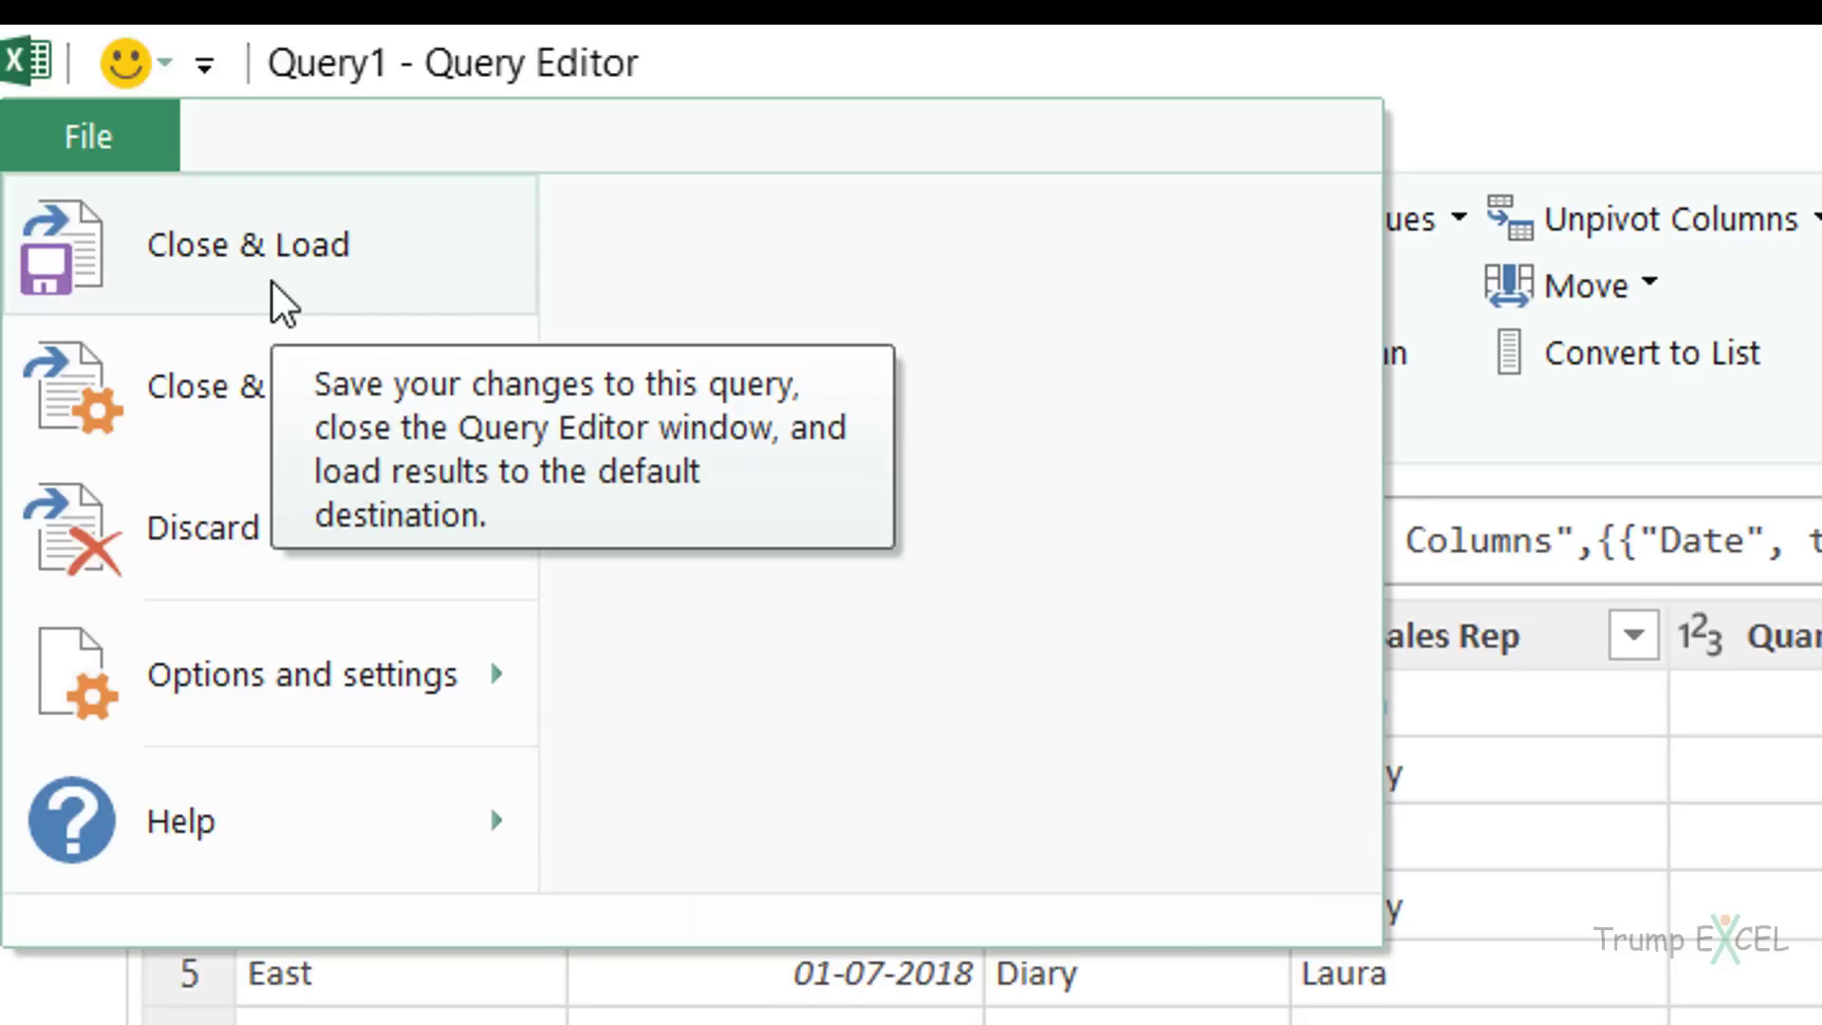
click(283, 302)
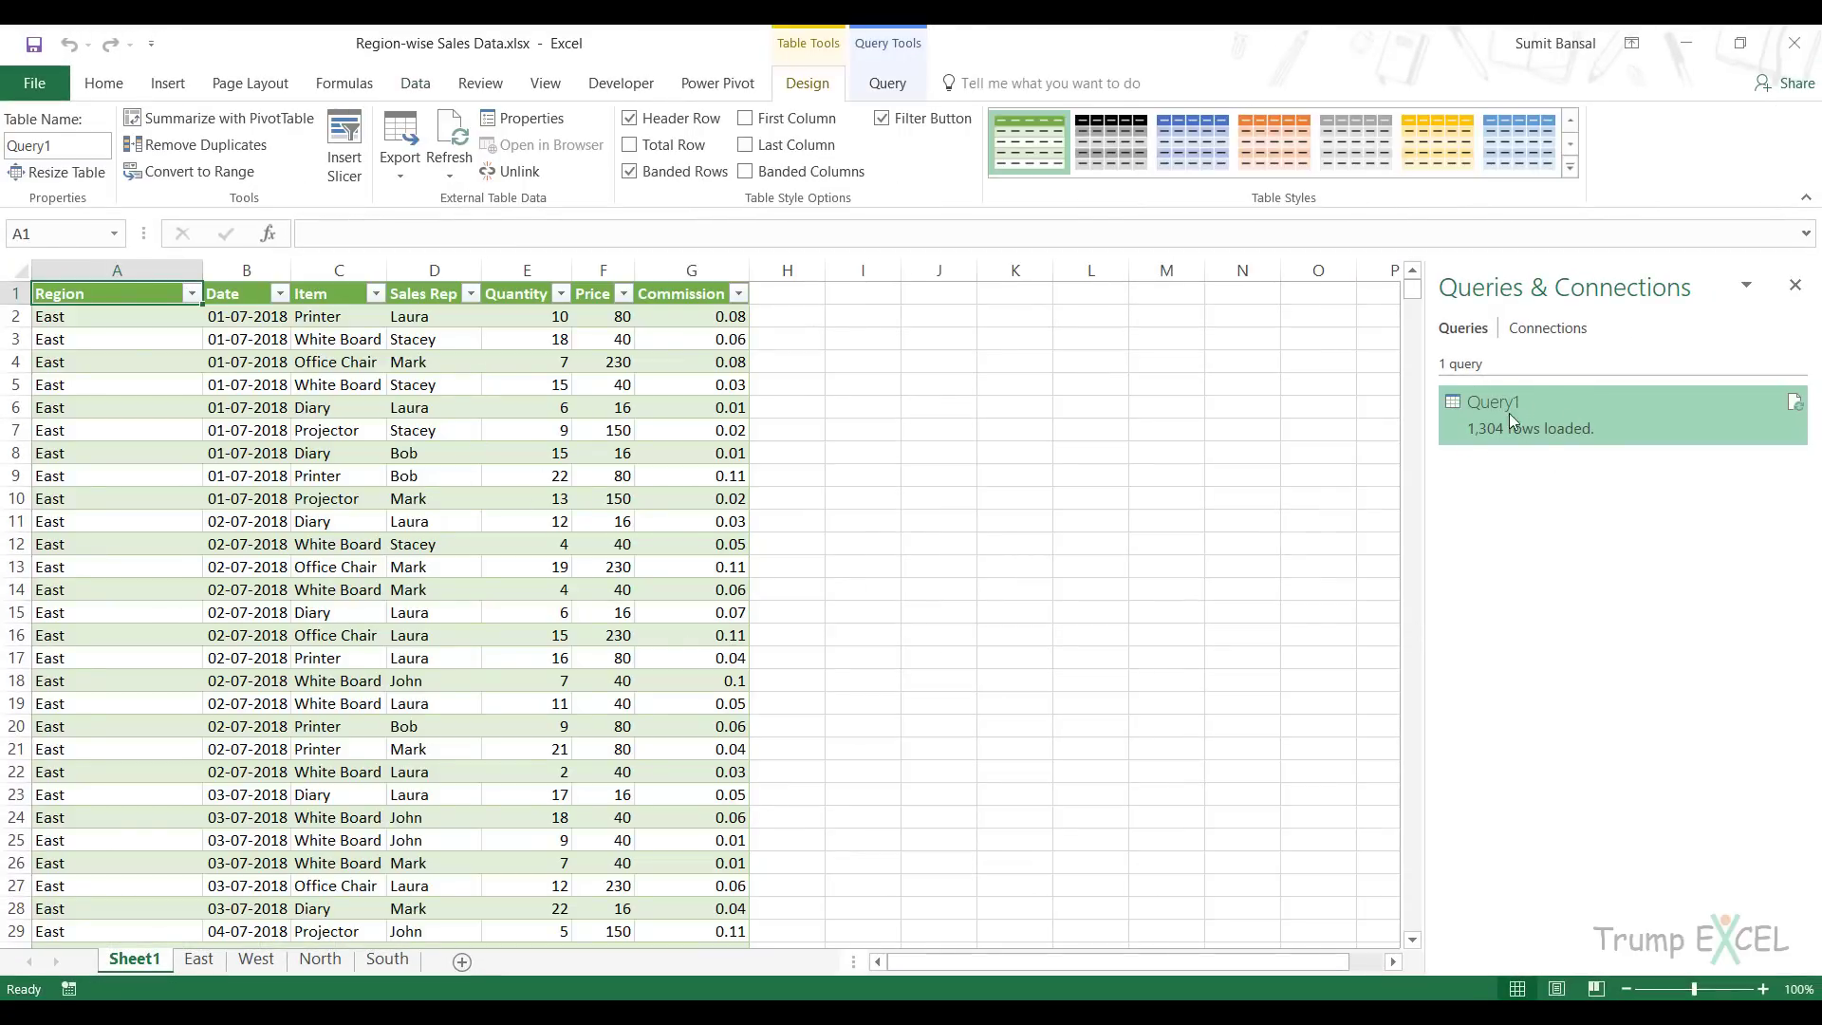
mouse_move(1526, 423)
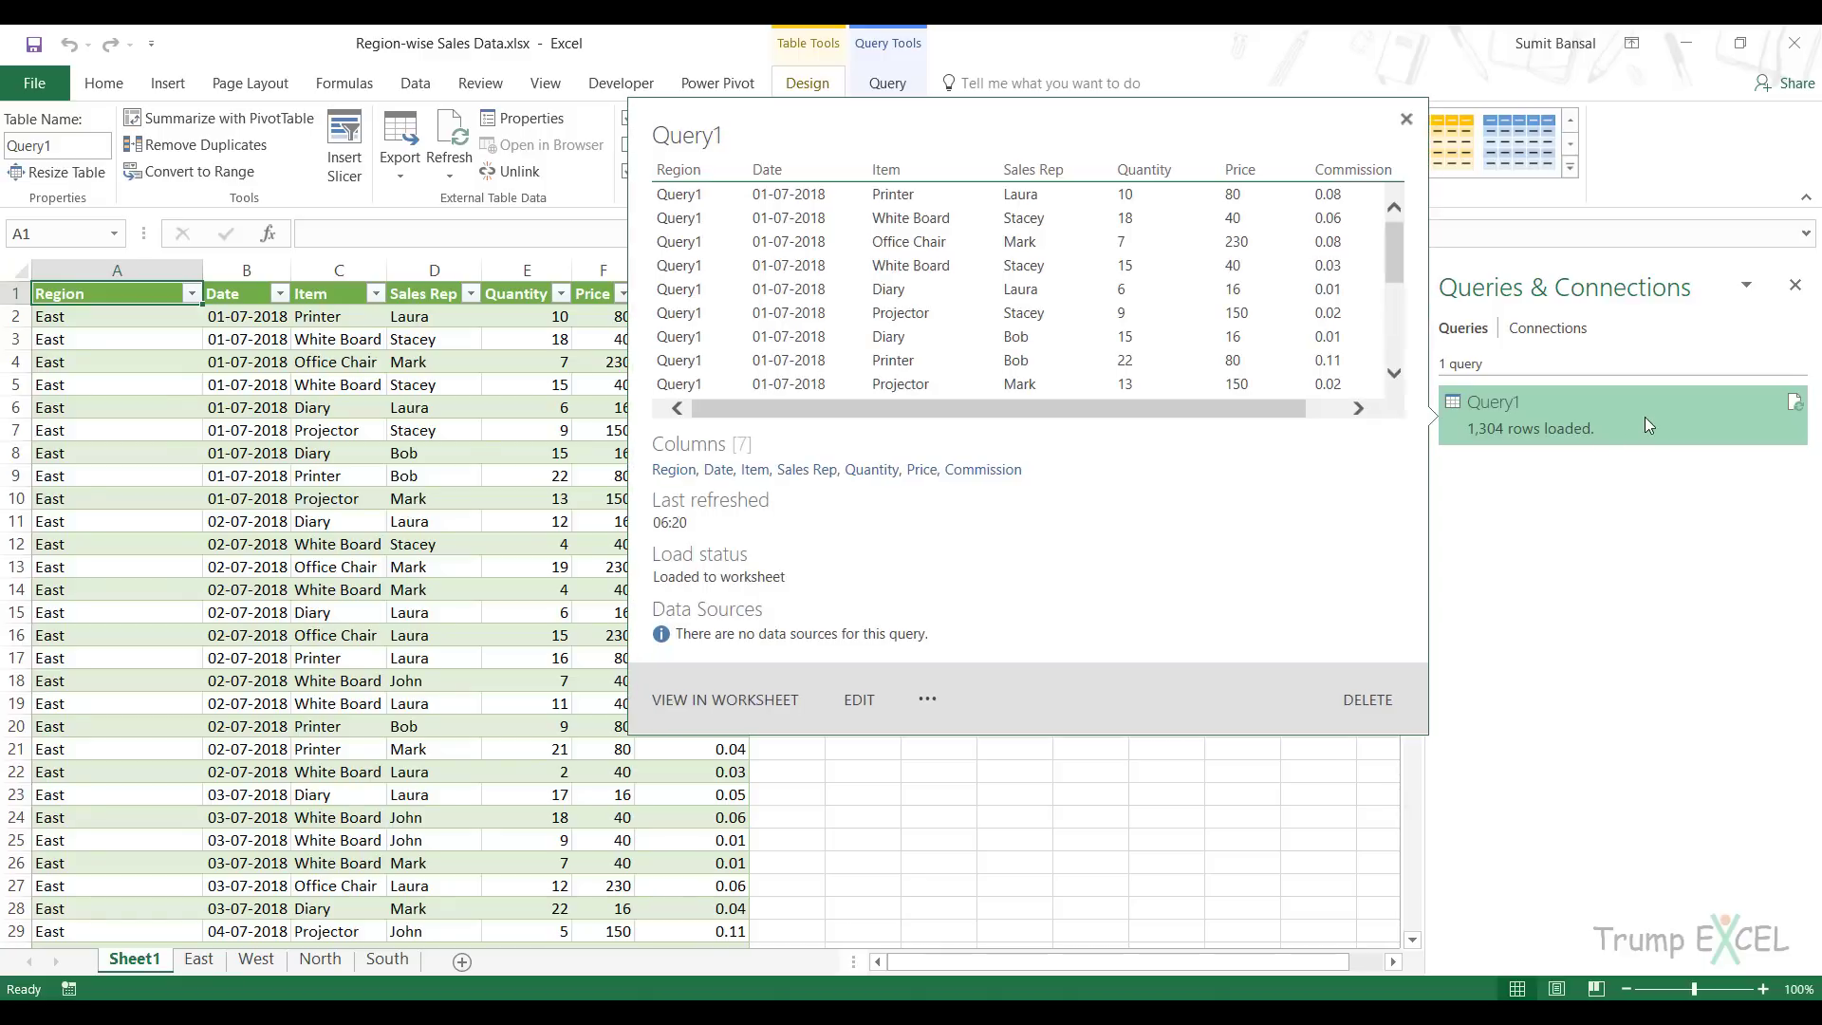
- Refresh Query1 twice, growing it to 3,910 rows, then reopen it in the Query Editor
right_click(1646, 418)
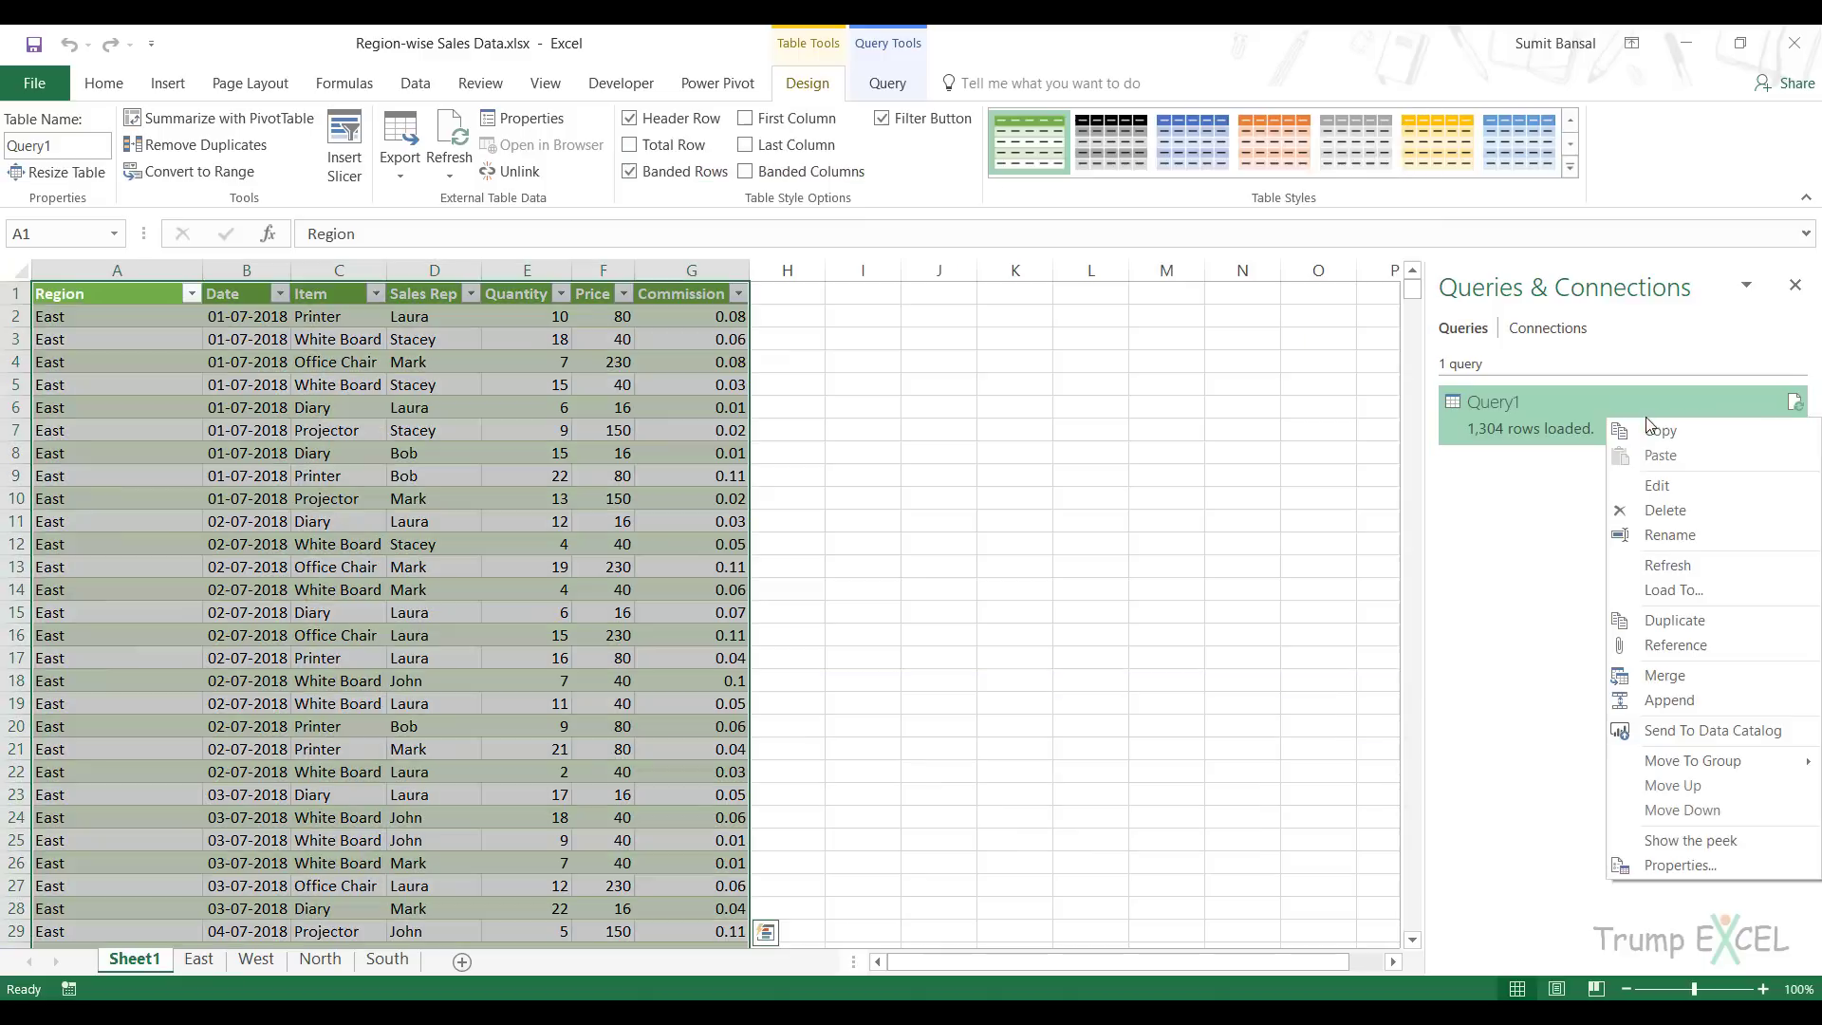
click(1670, 565)
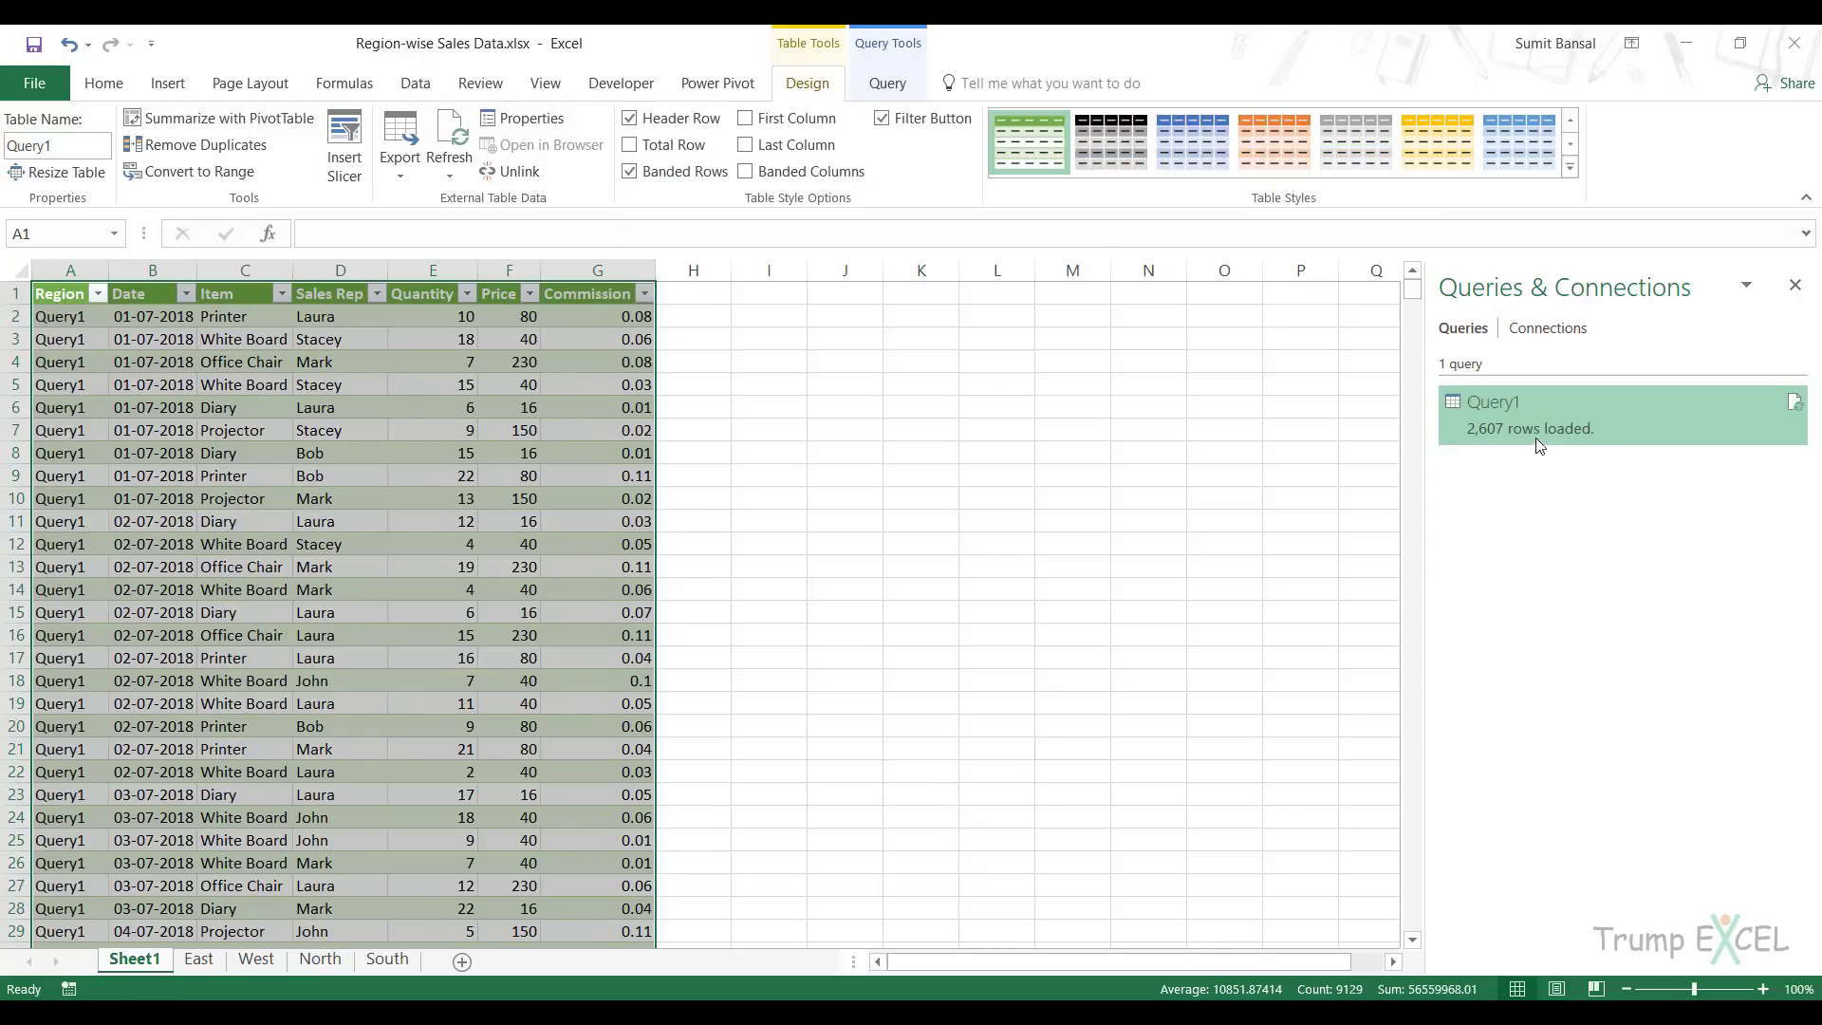
right_click(1539, 407)
click(1632, 564)
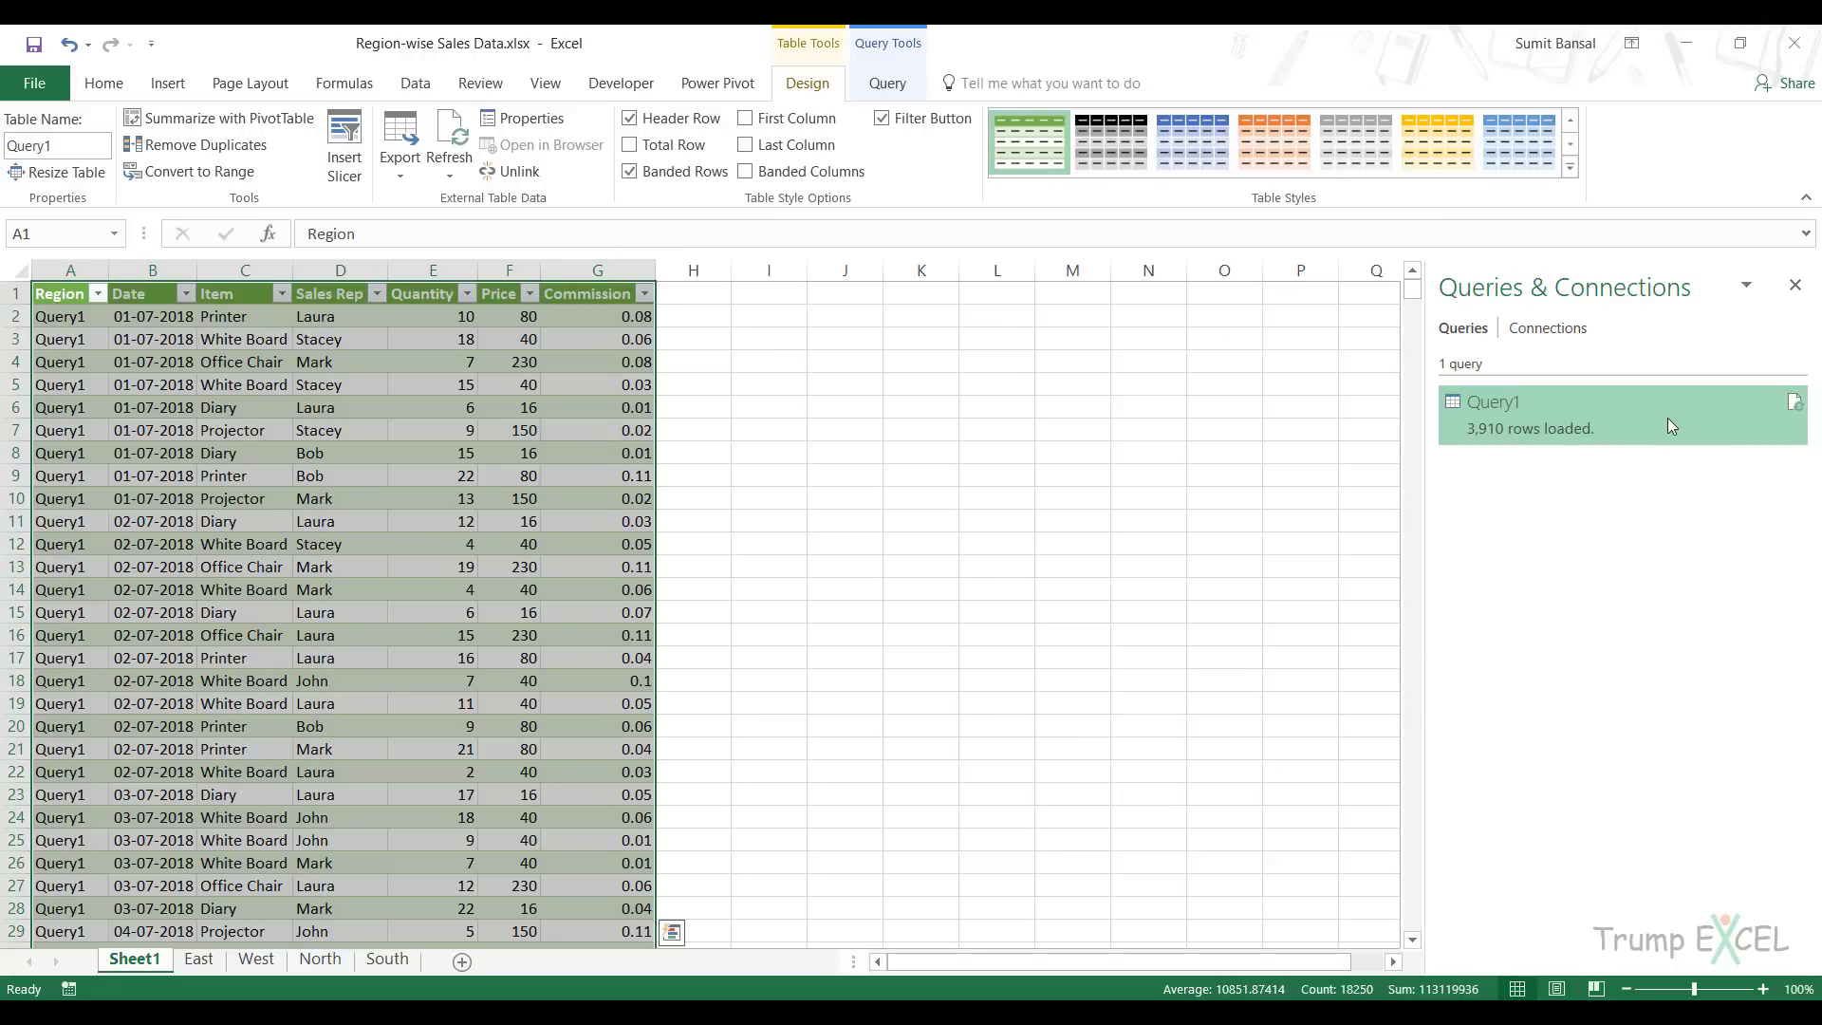
double_click(1667, 417)
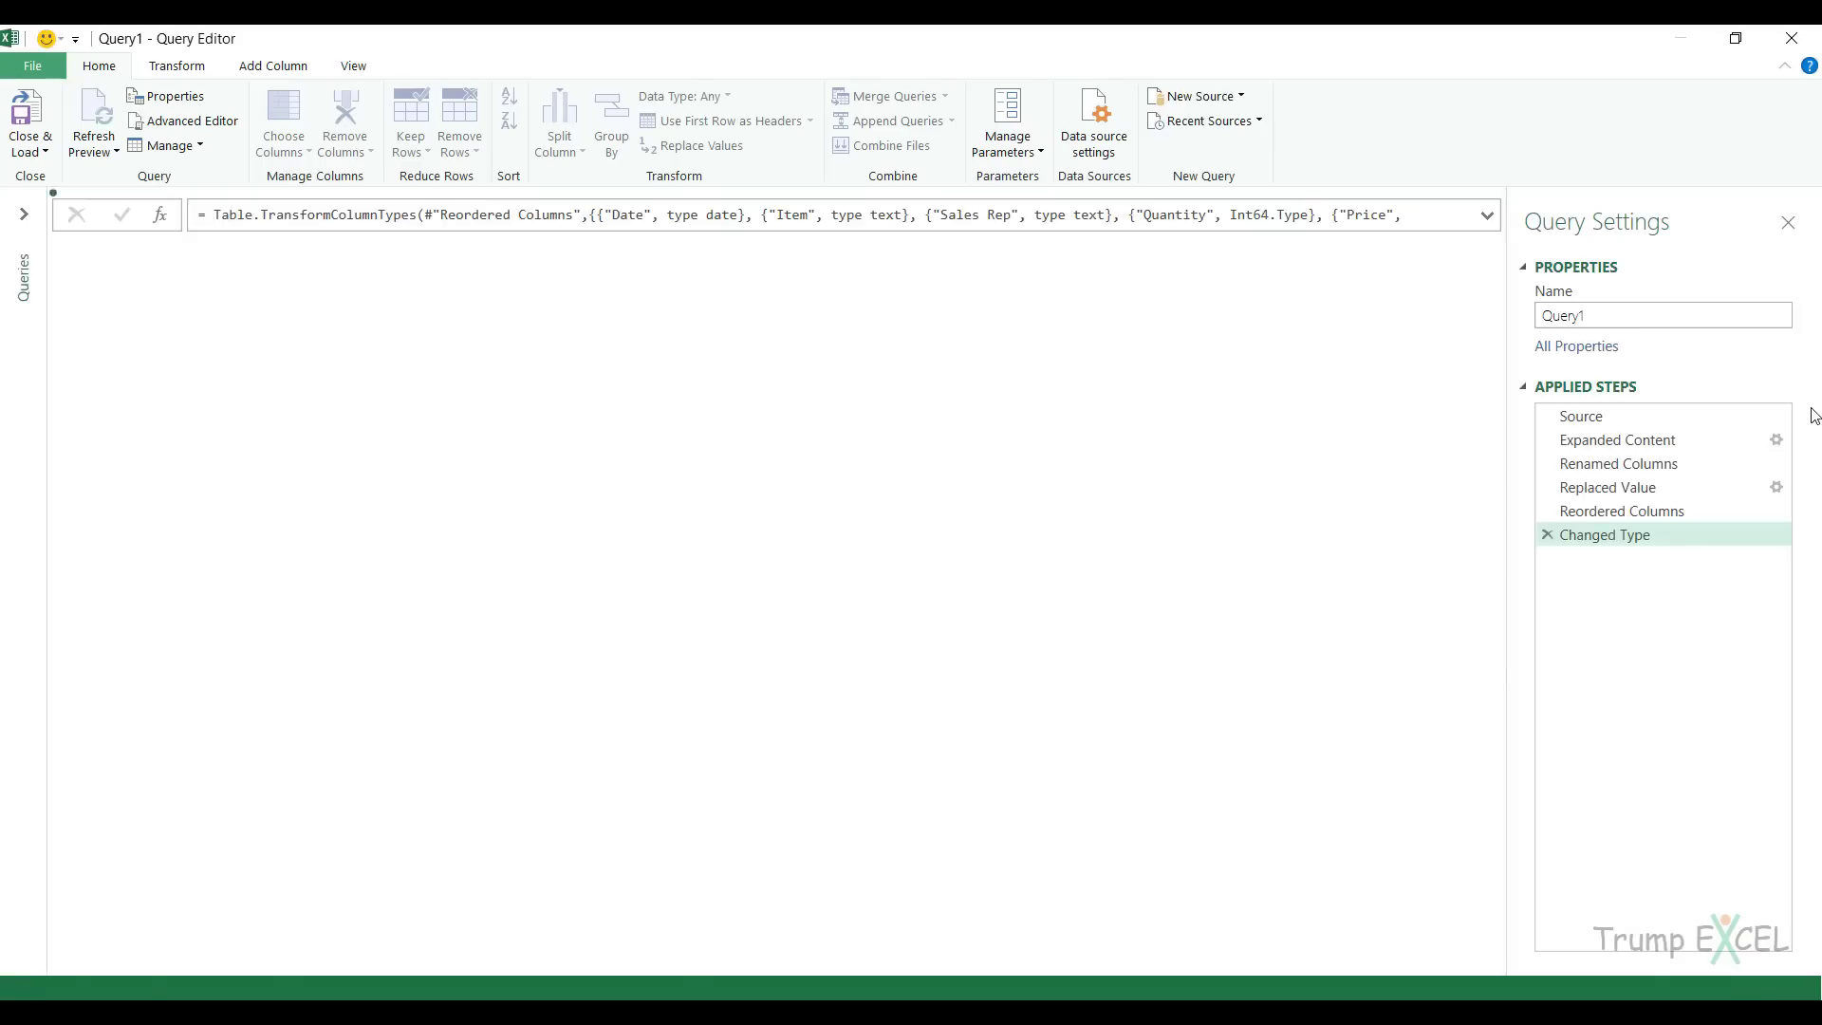
- Refresh the Source step preview to reveal Query1 listed alongside the four _Data tables
click(1636, 422)
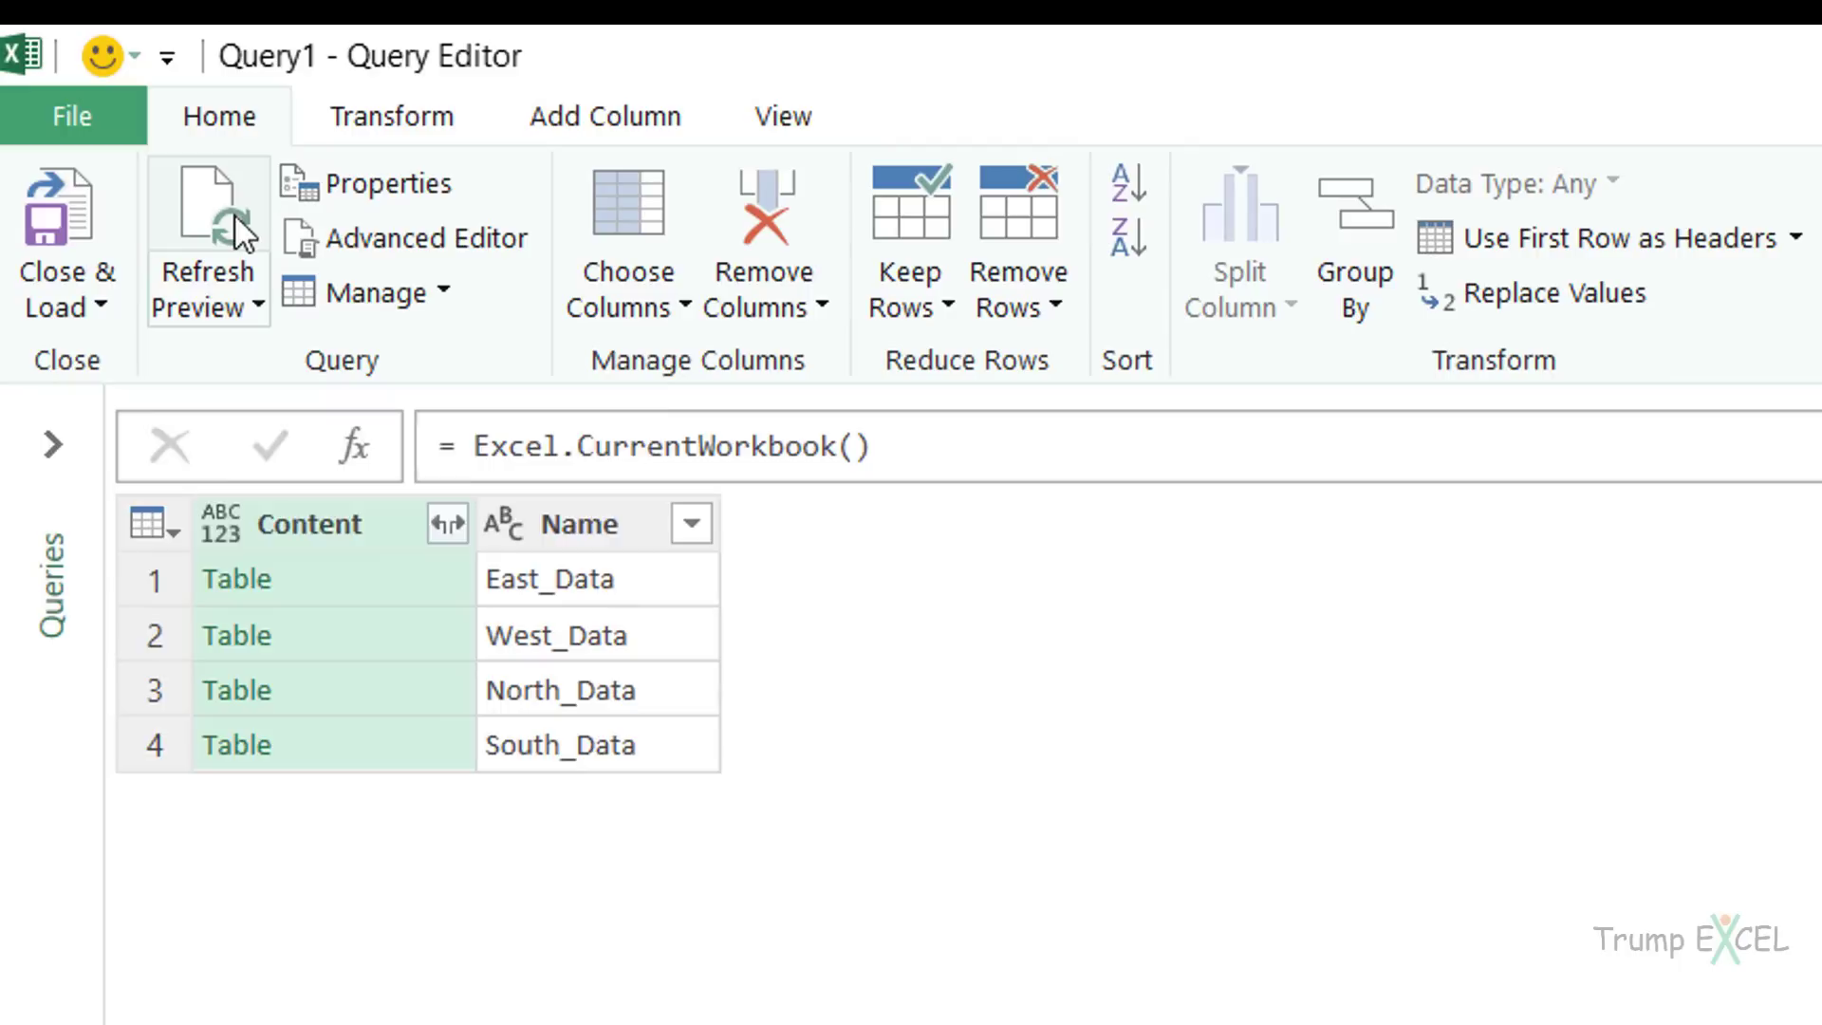
click(177, 202)
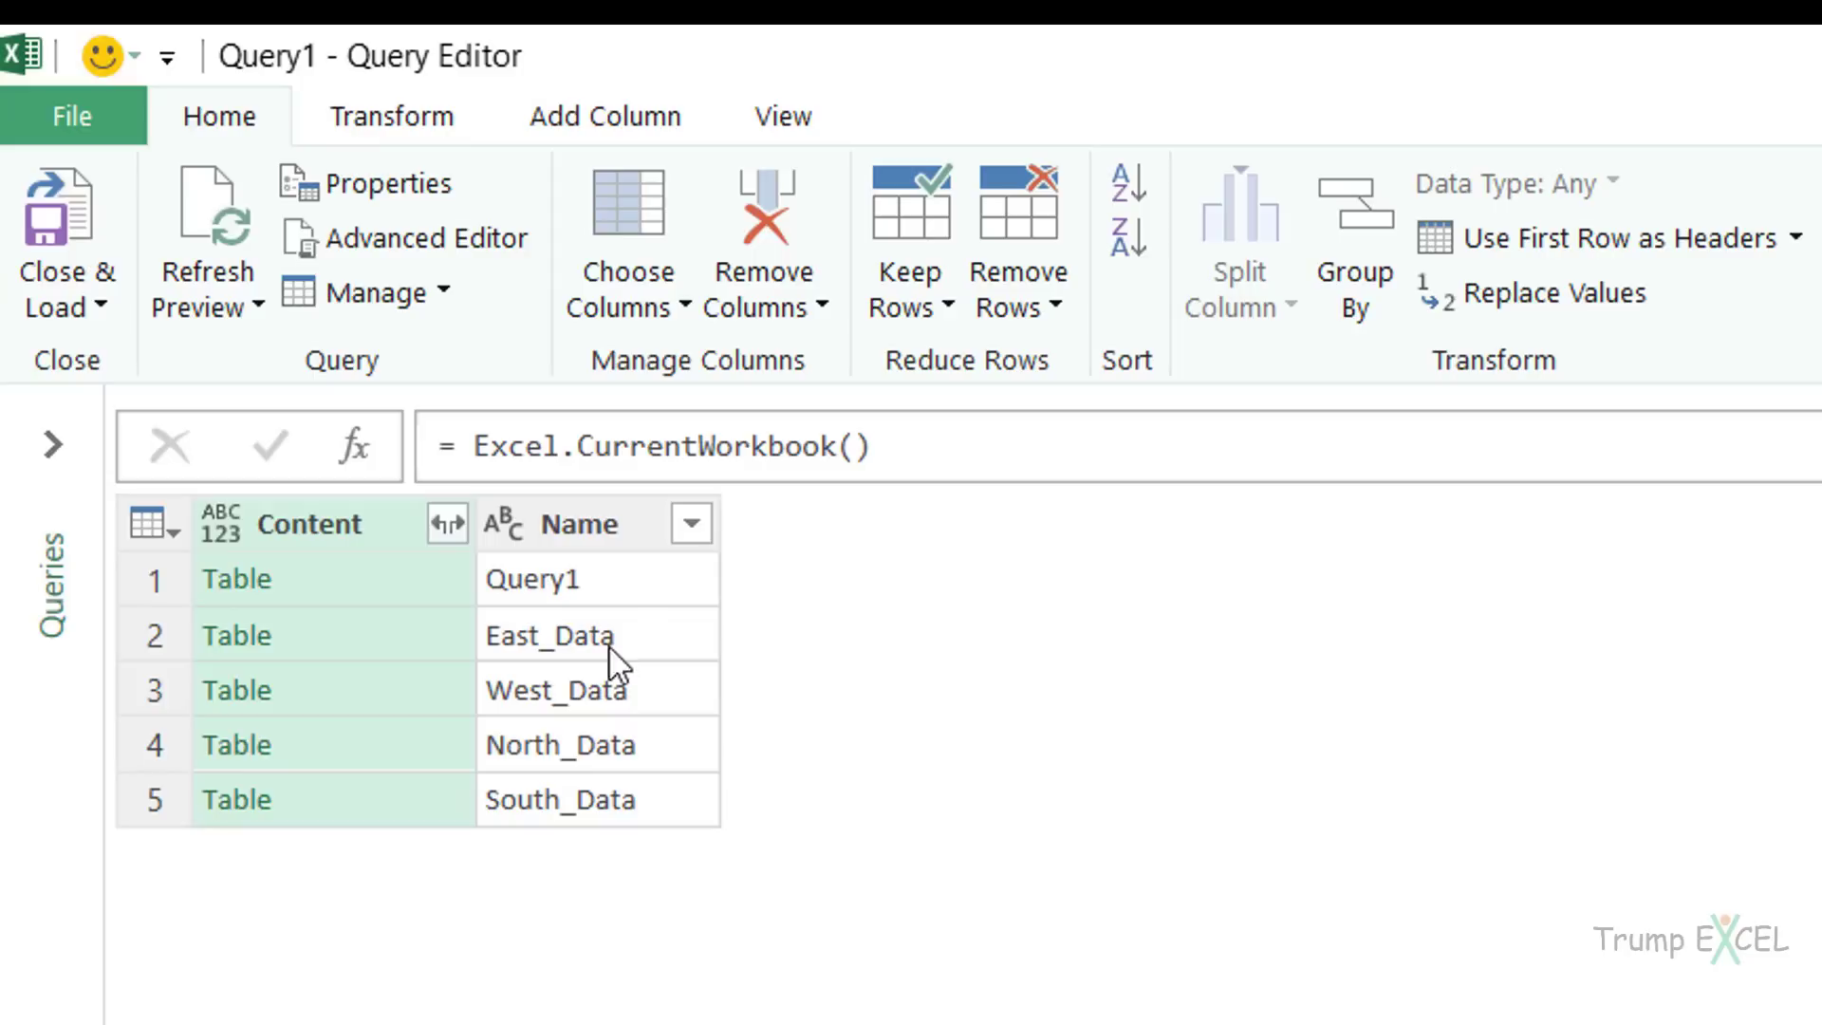
- Filter the Name column to names ending with '_Data', excluding Query1
click(691, 523)
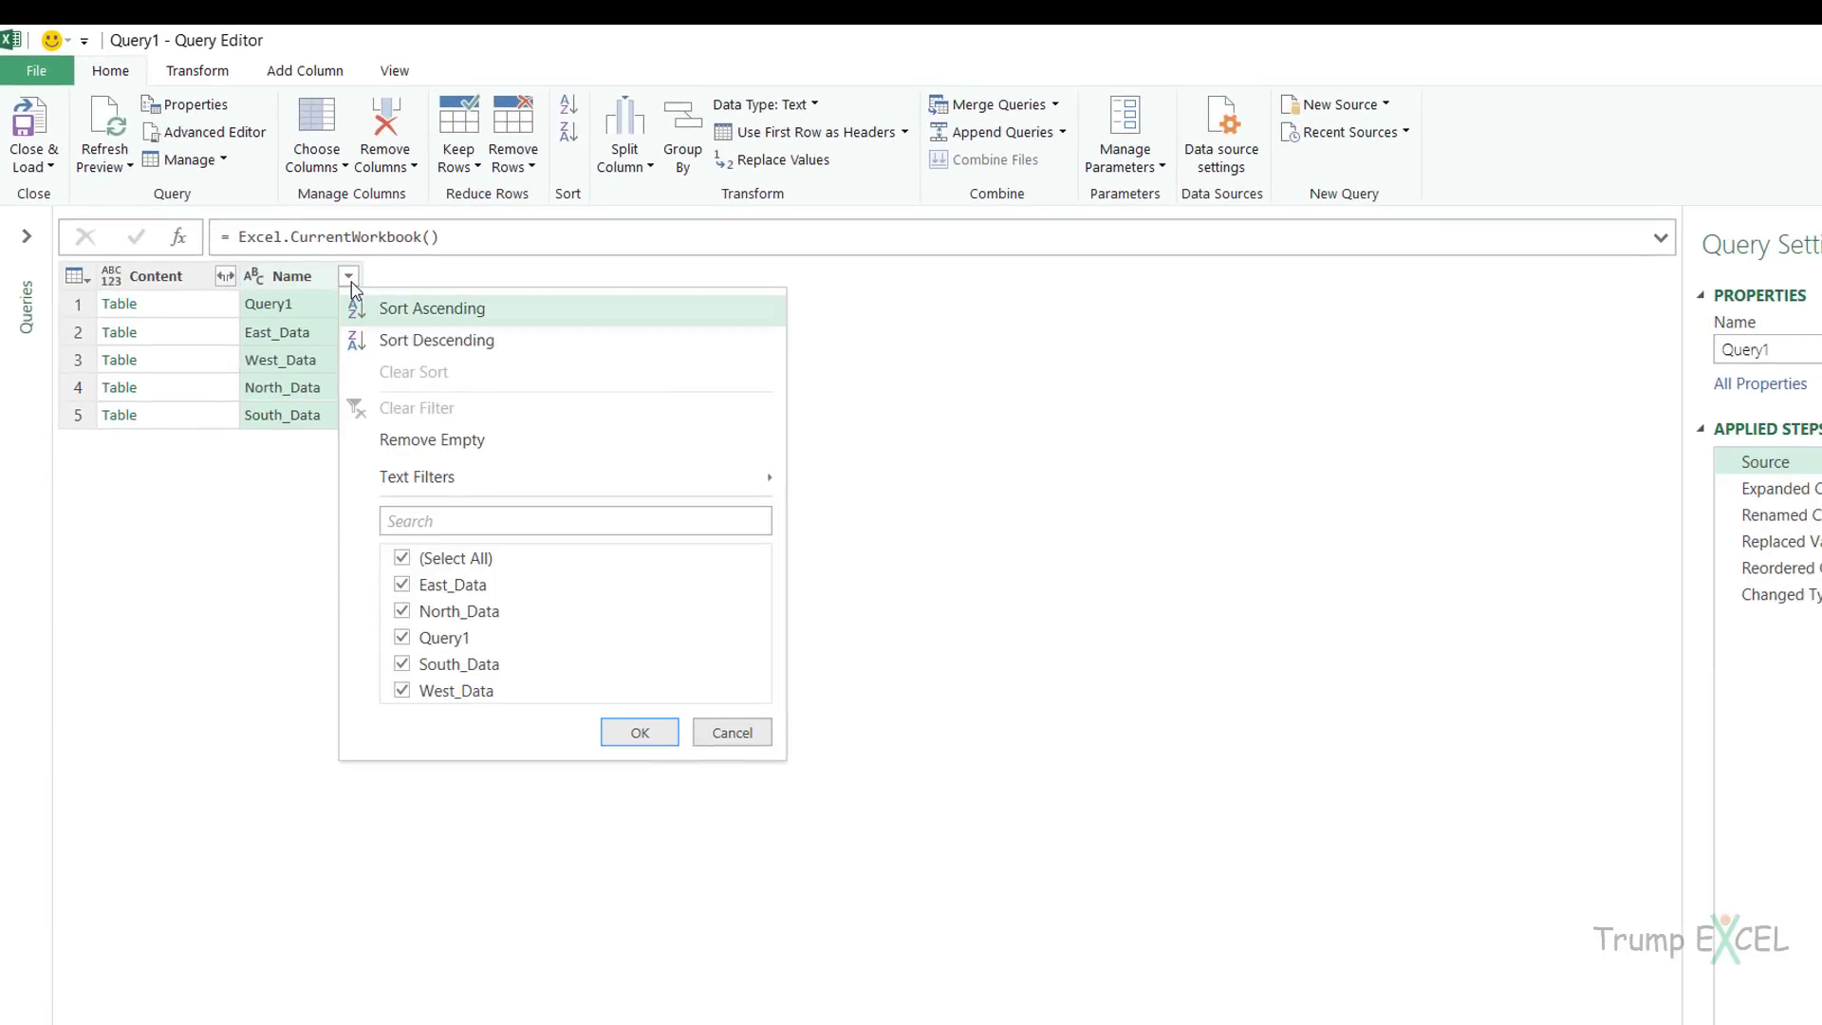
mouse_move(598, 484)
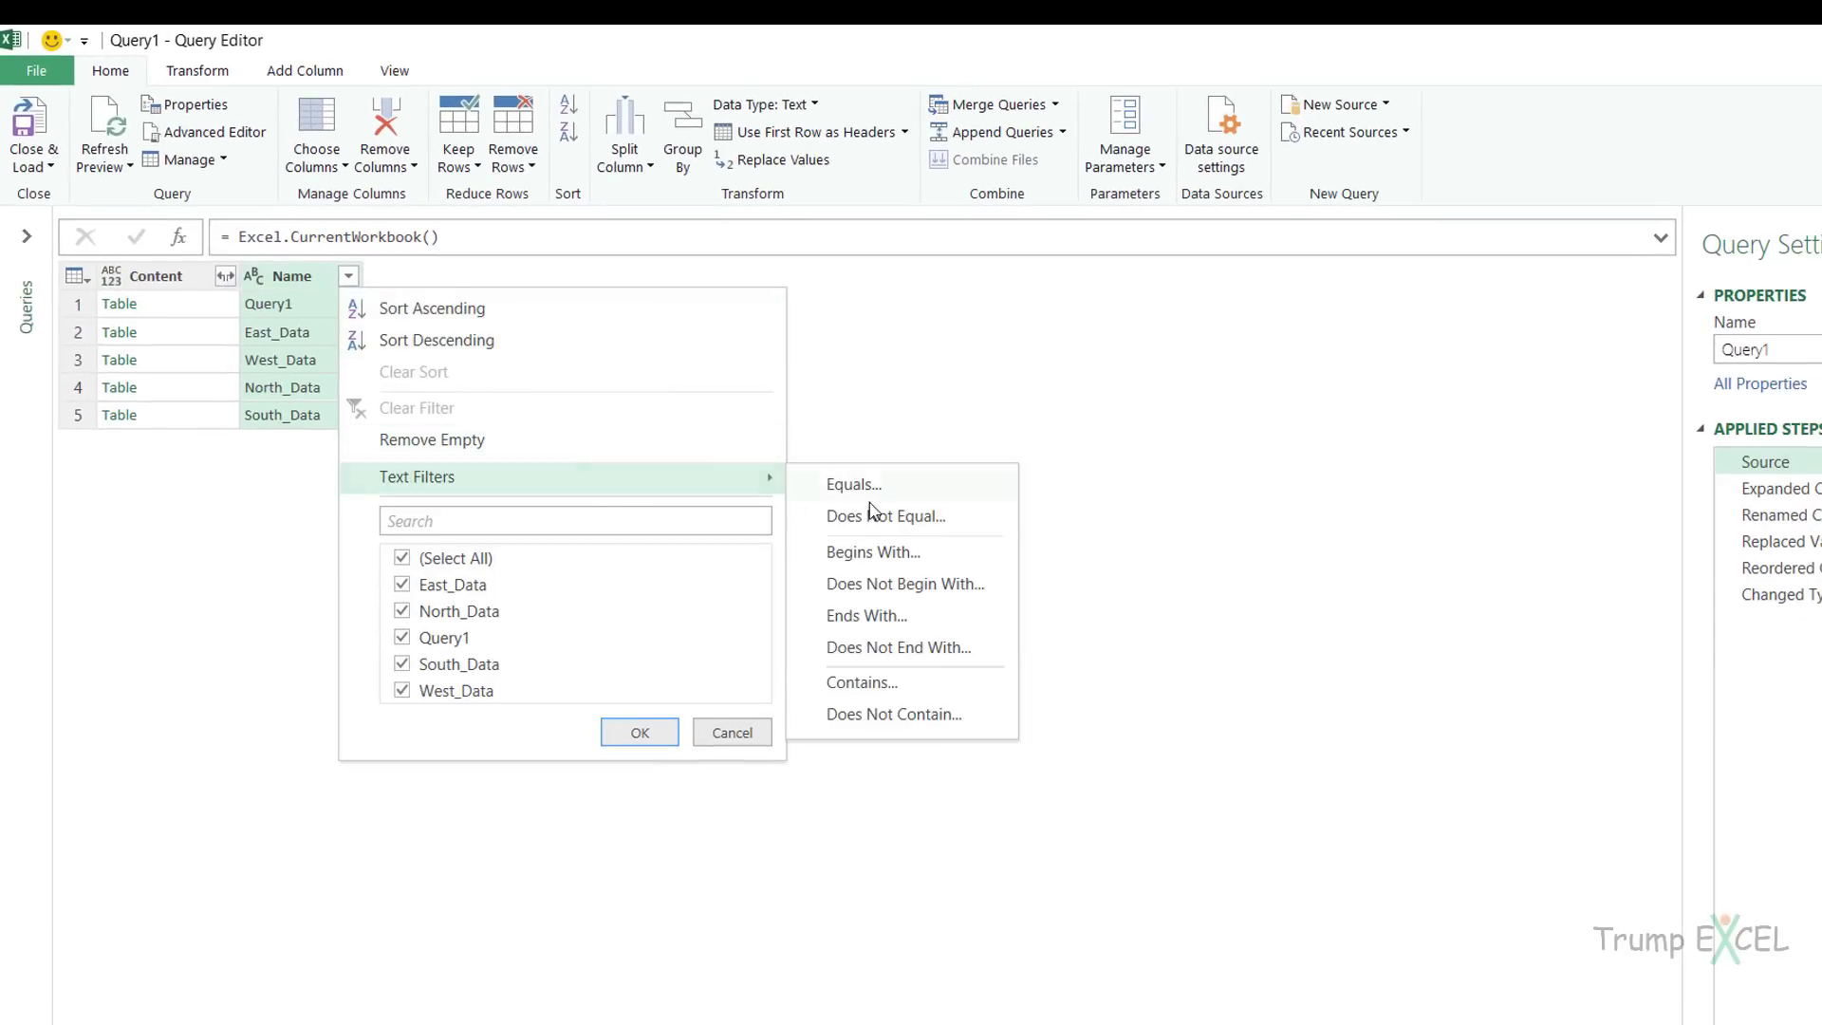
click(889, 619)
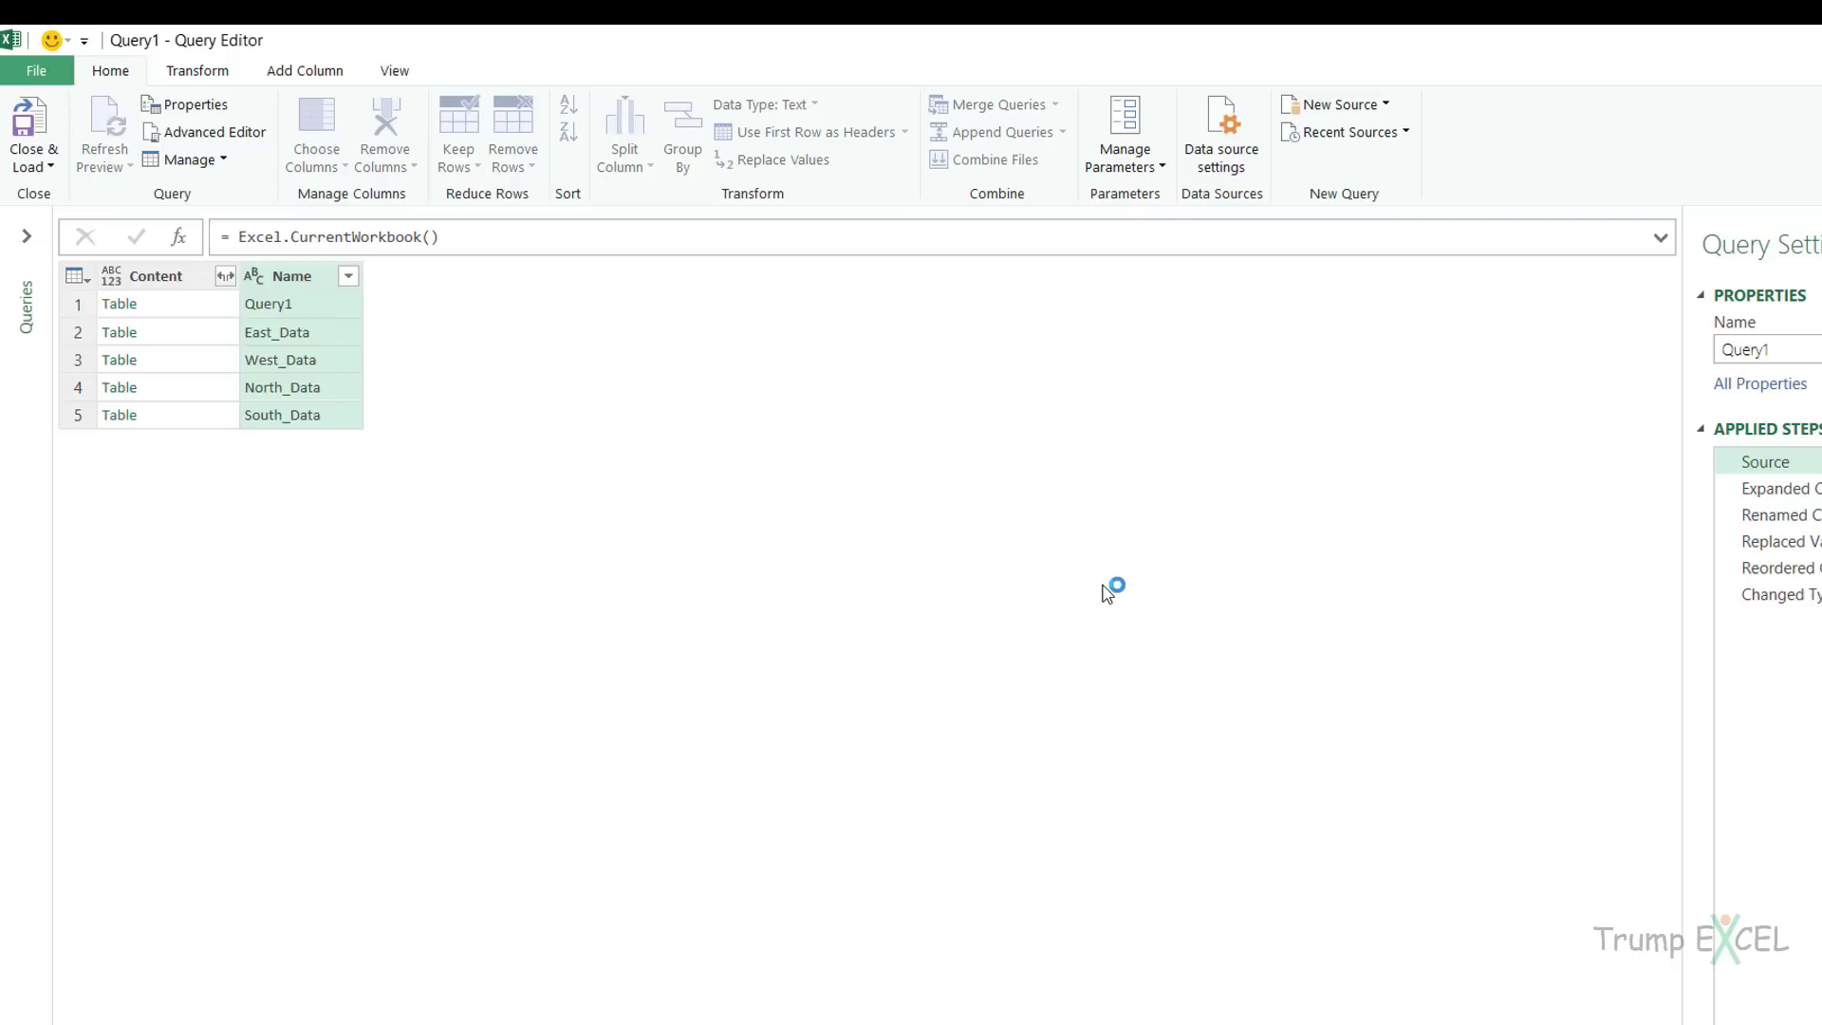
click(1151, 637)
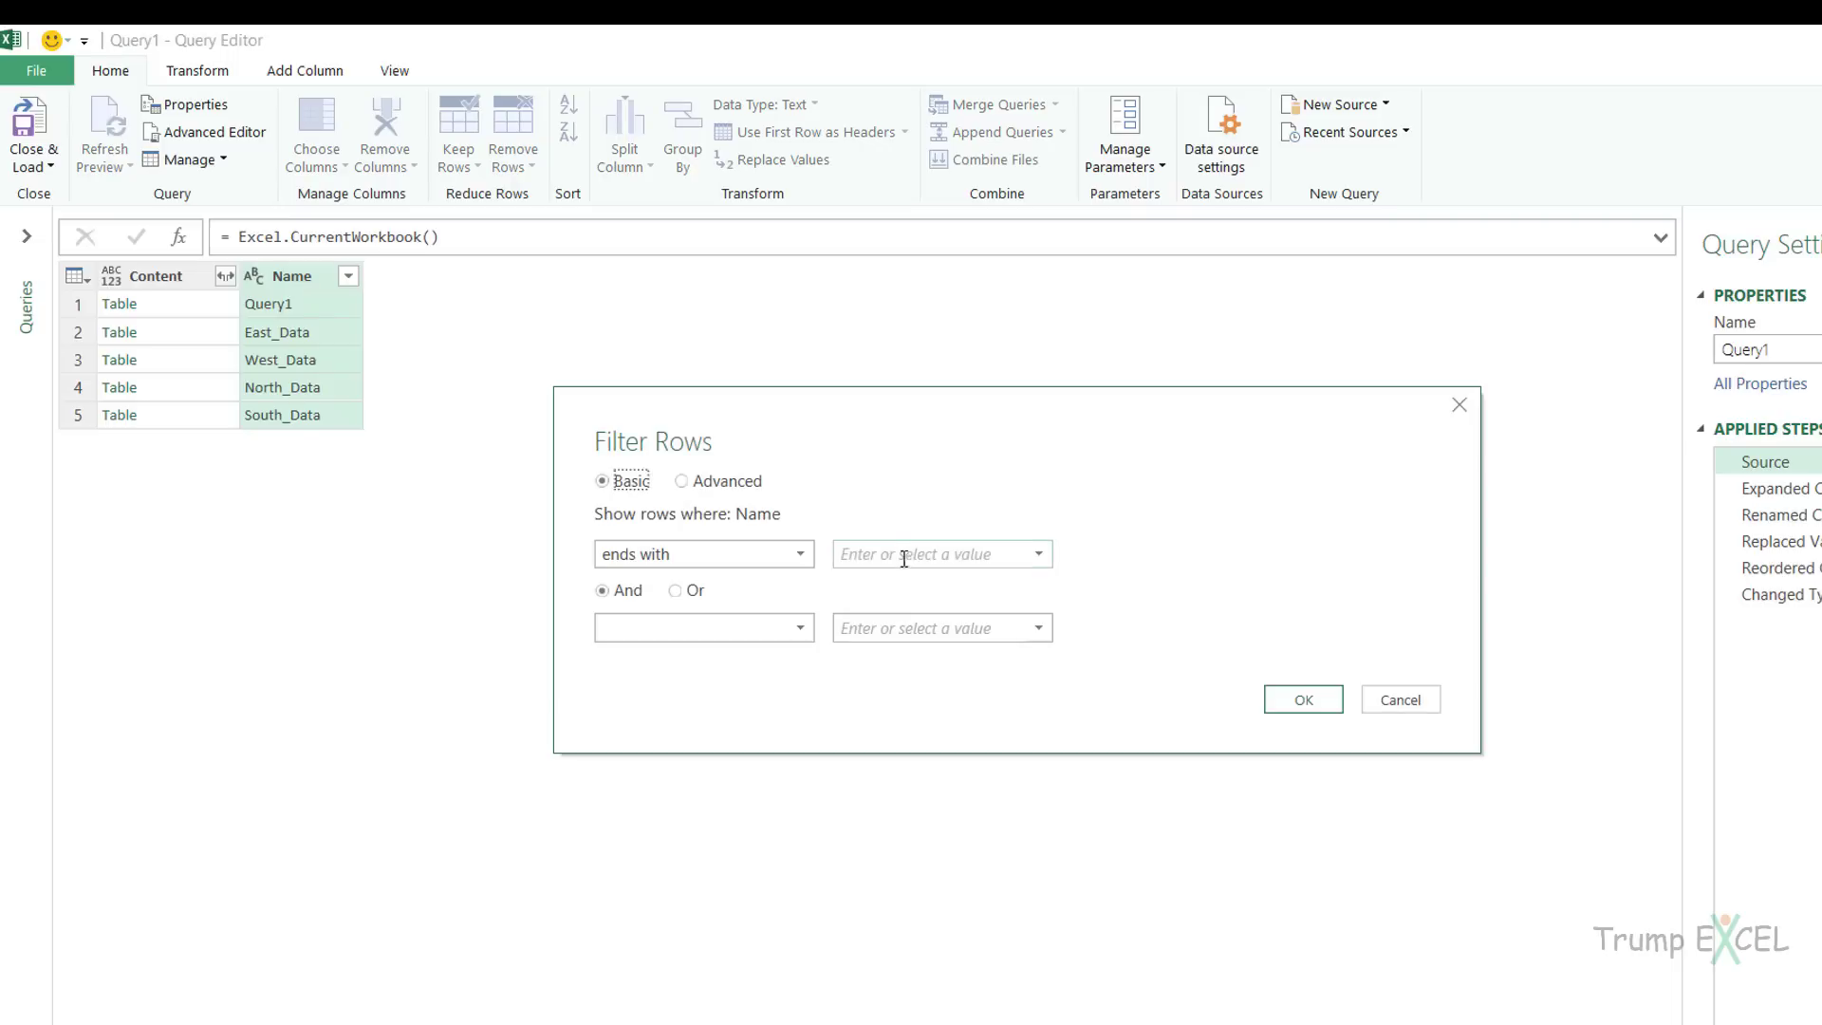
click(897, 554)
text(_Data)
click(1302, 700)
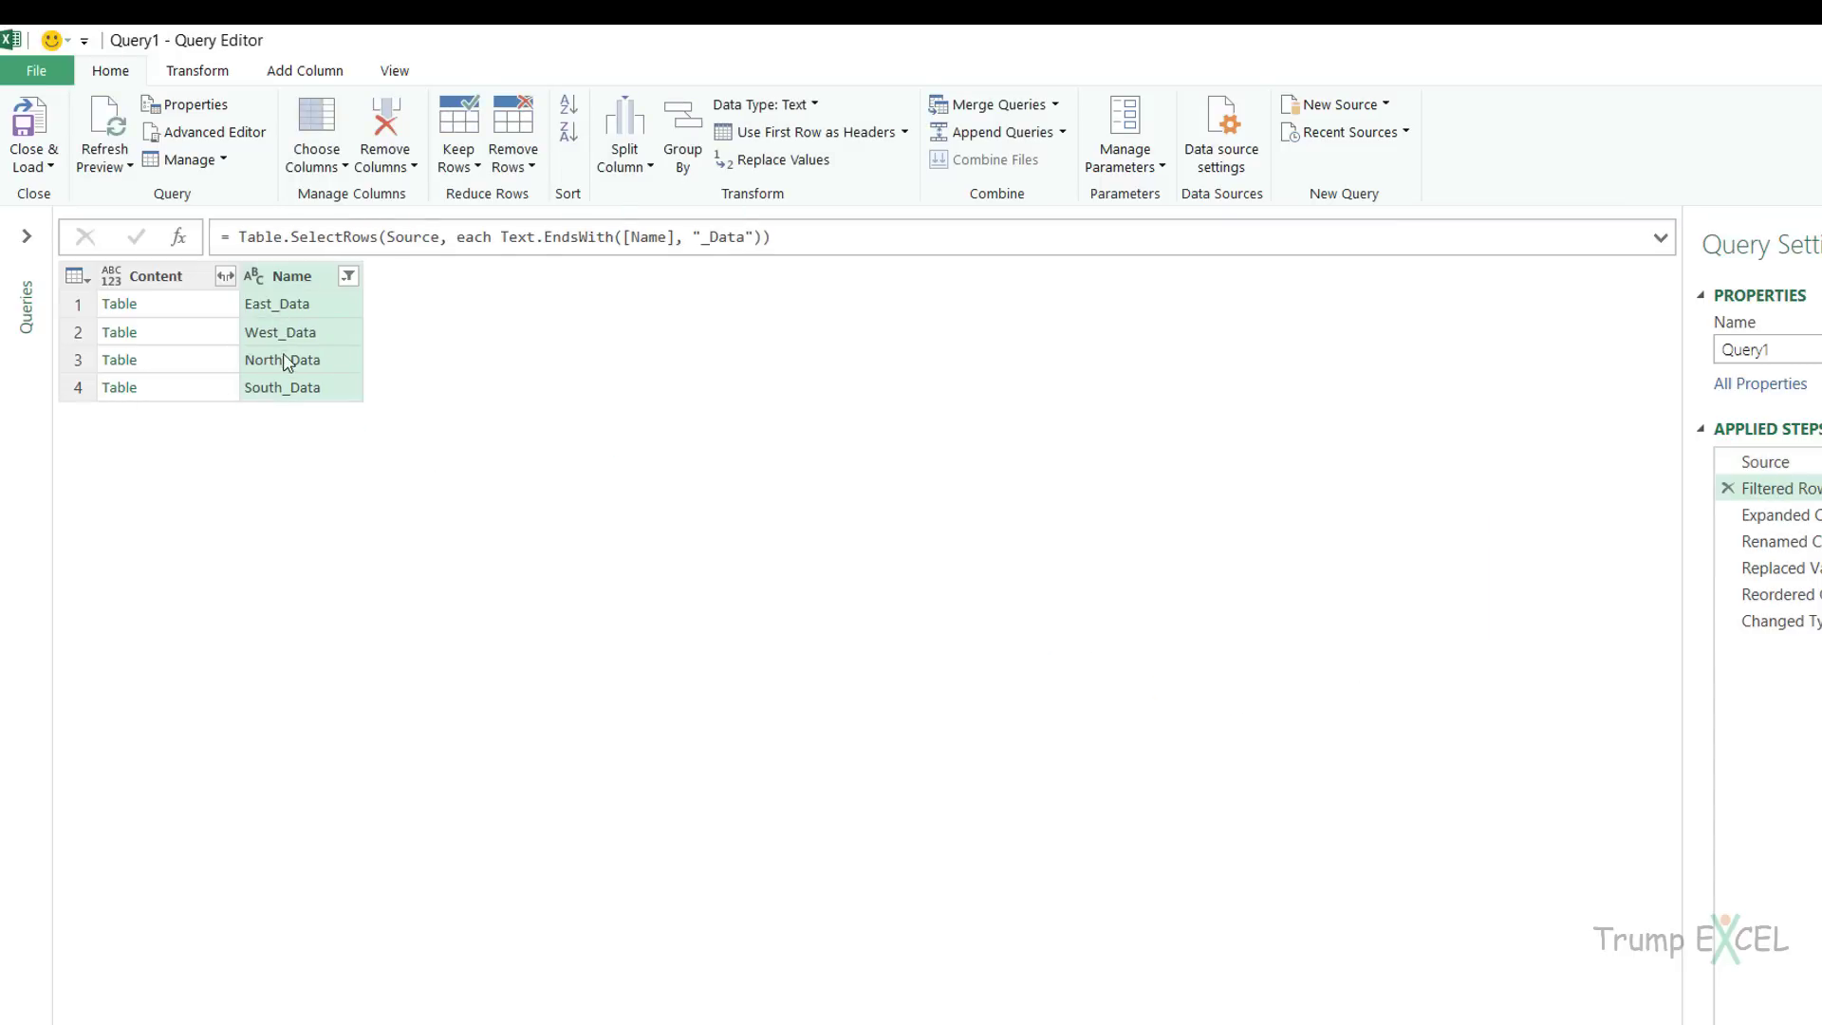
- Keep the query changes and refresh Query1 so it loads 1,303 rows
click(1773, 621)
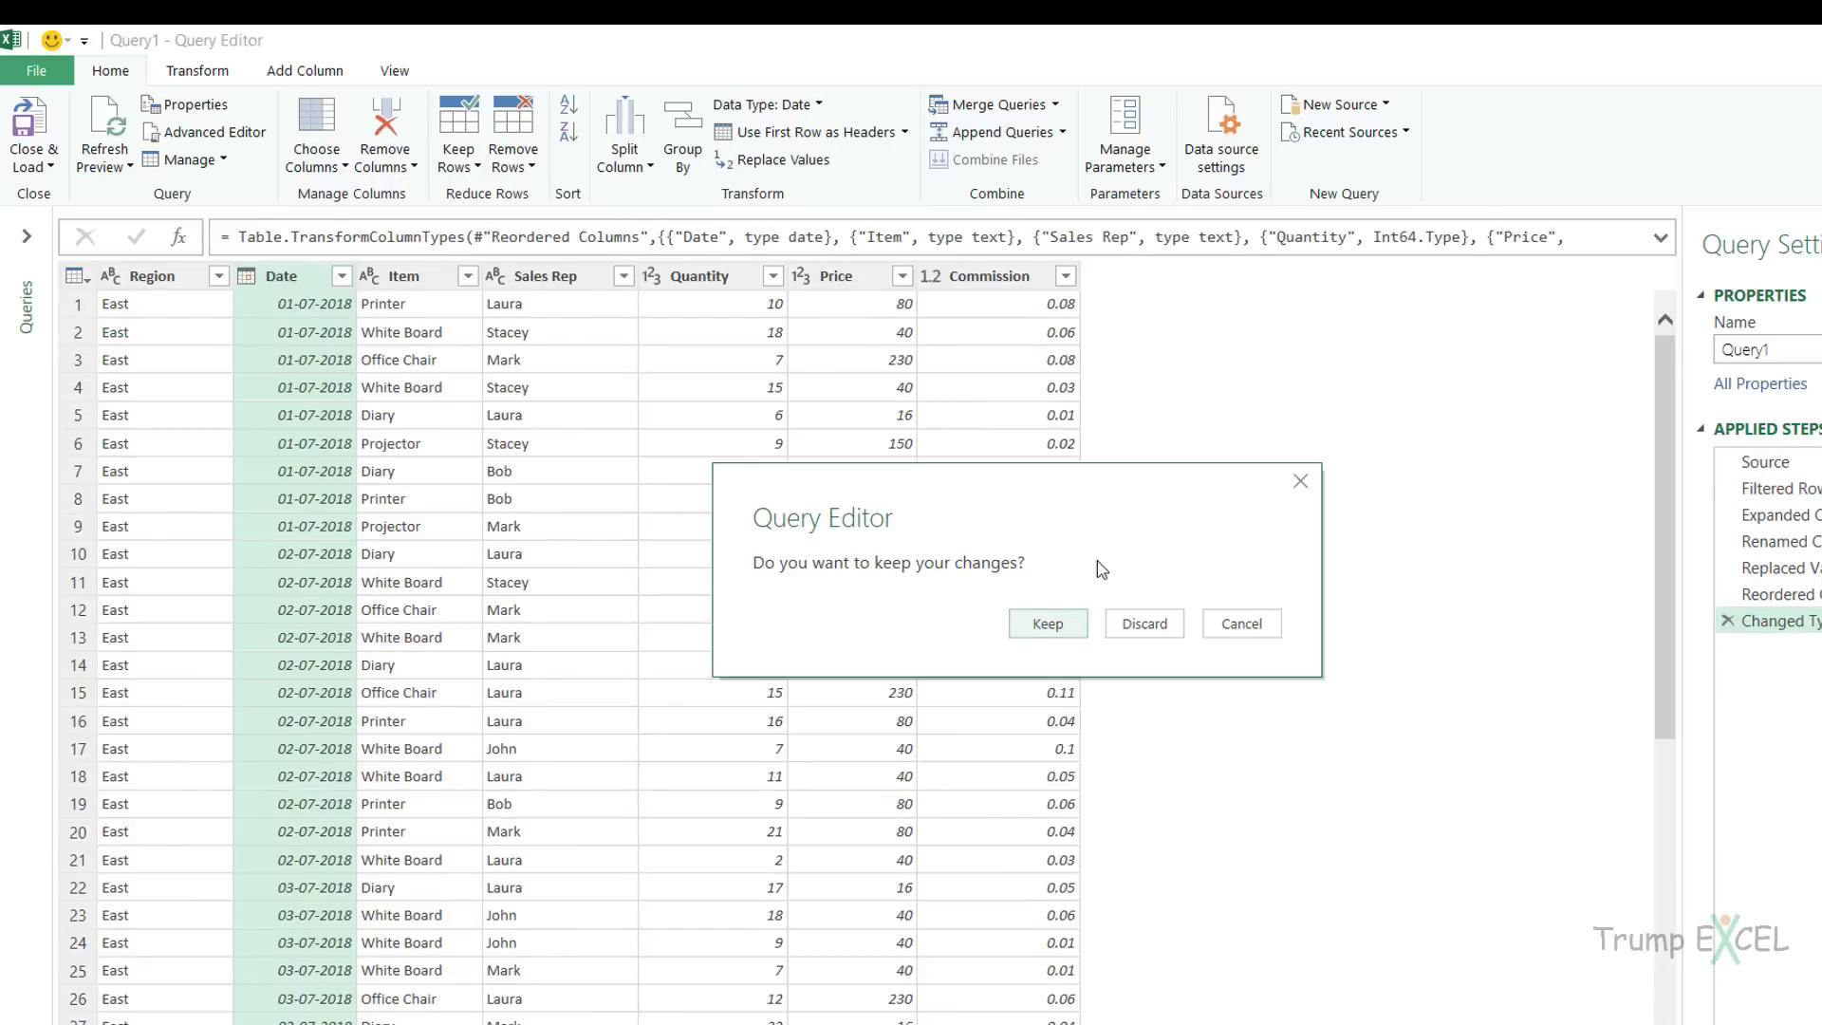
click(1045, 623)
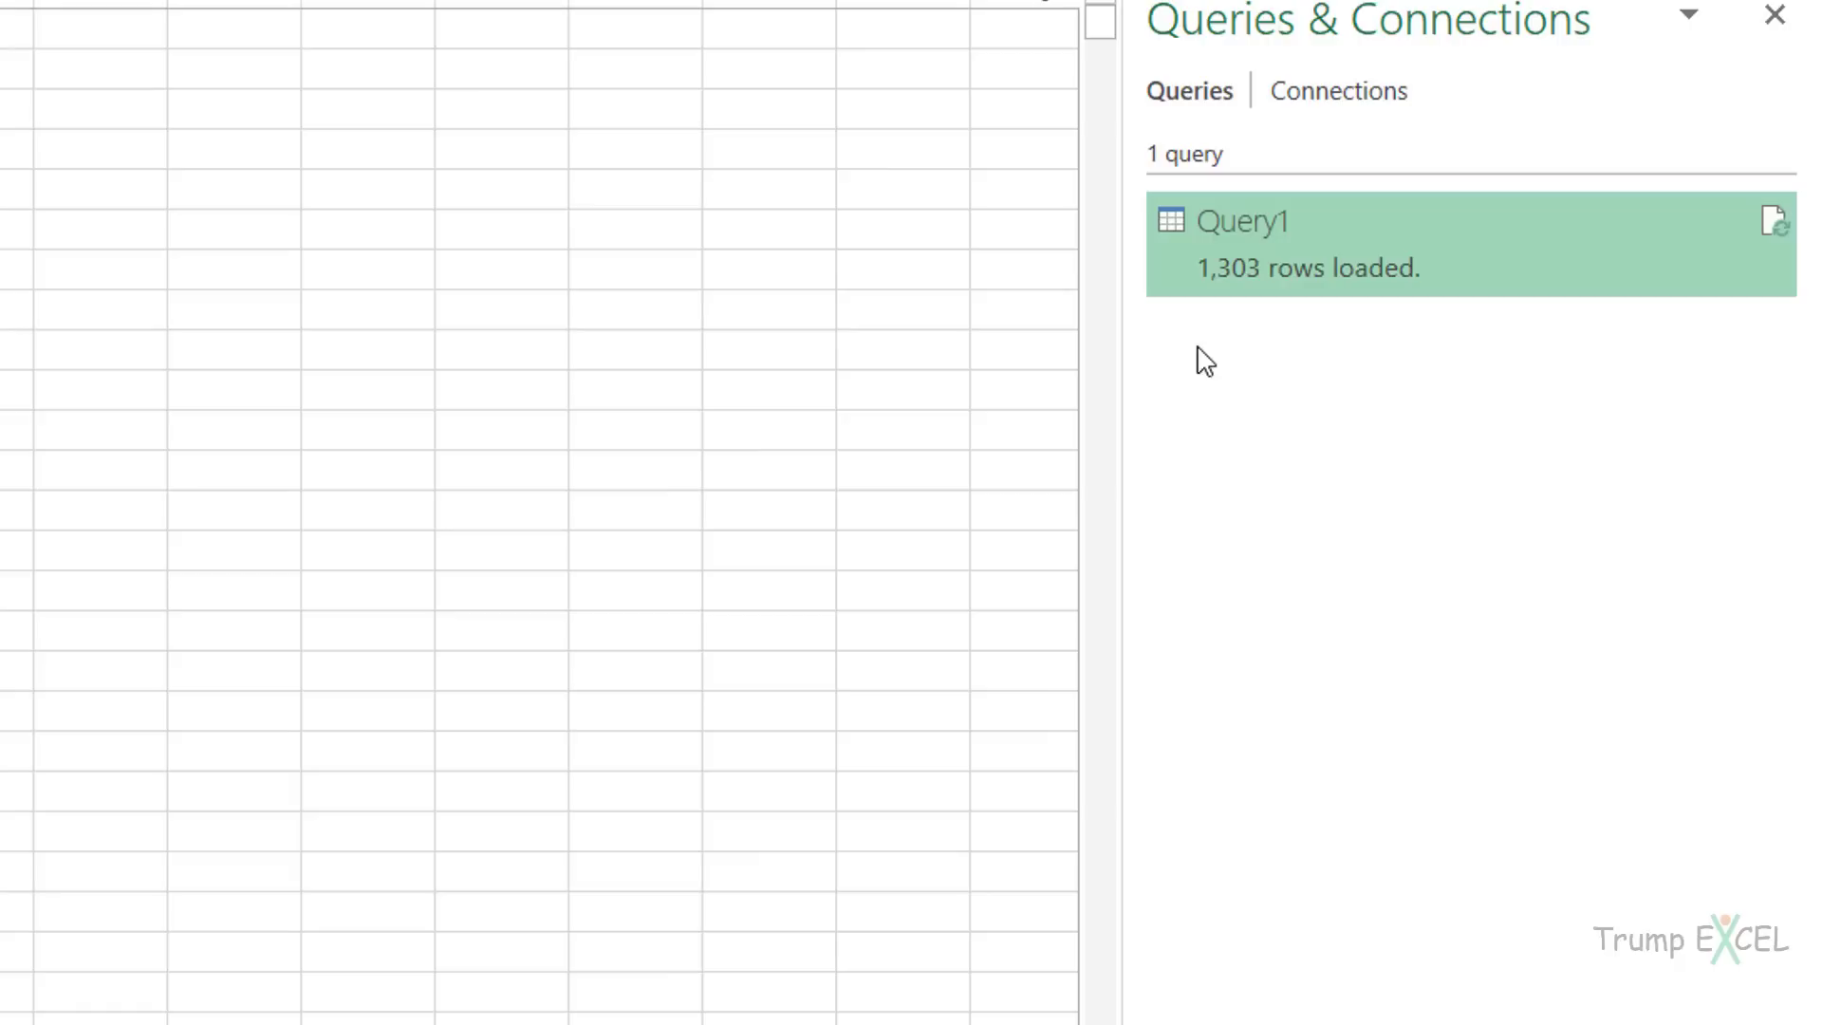
right_click(1361, 262)
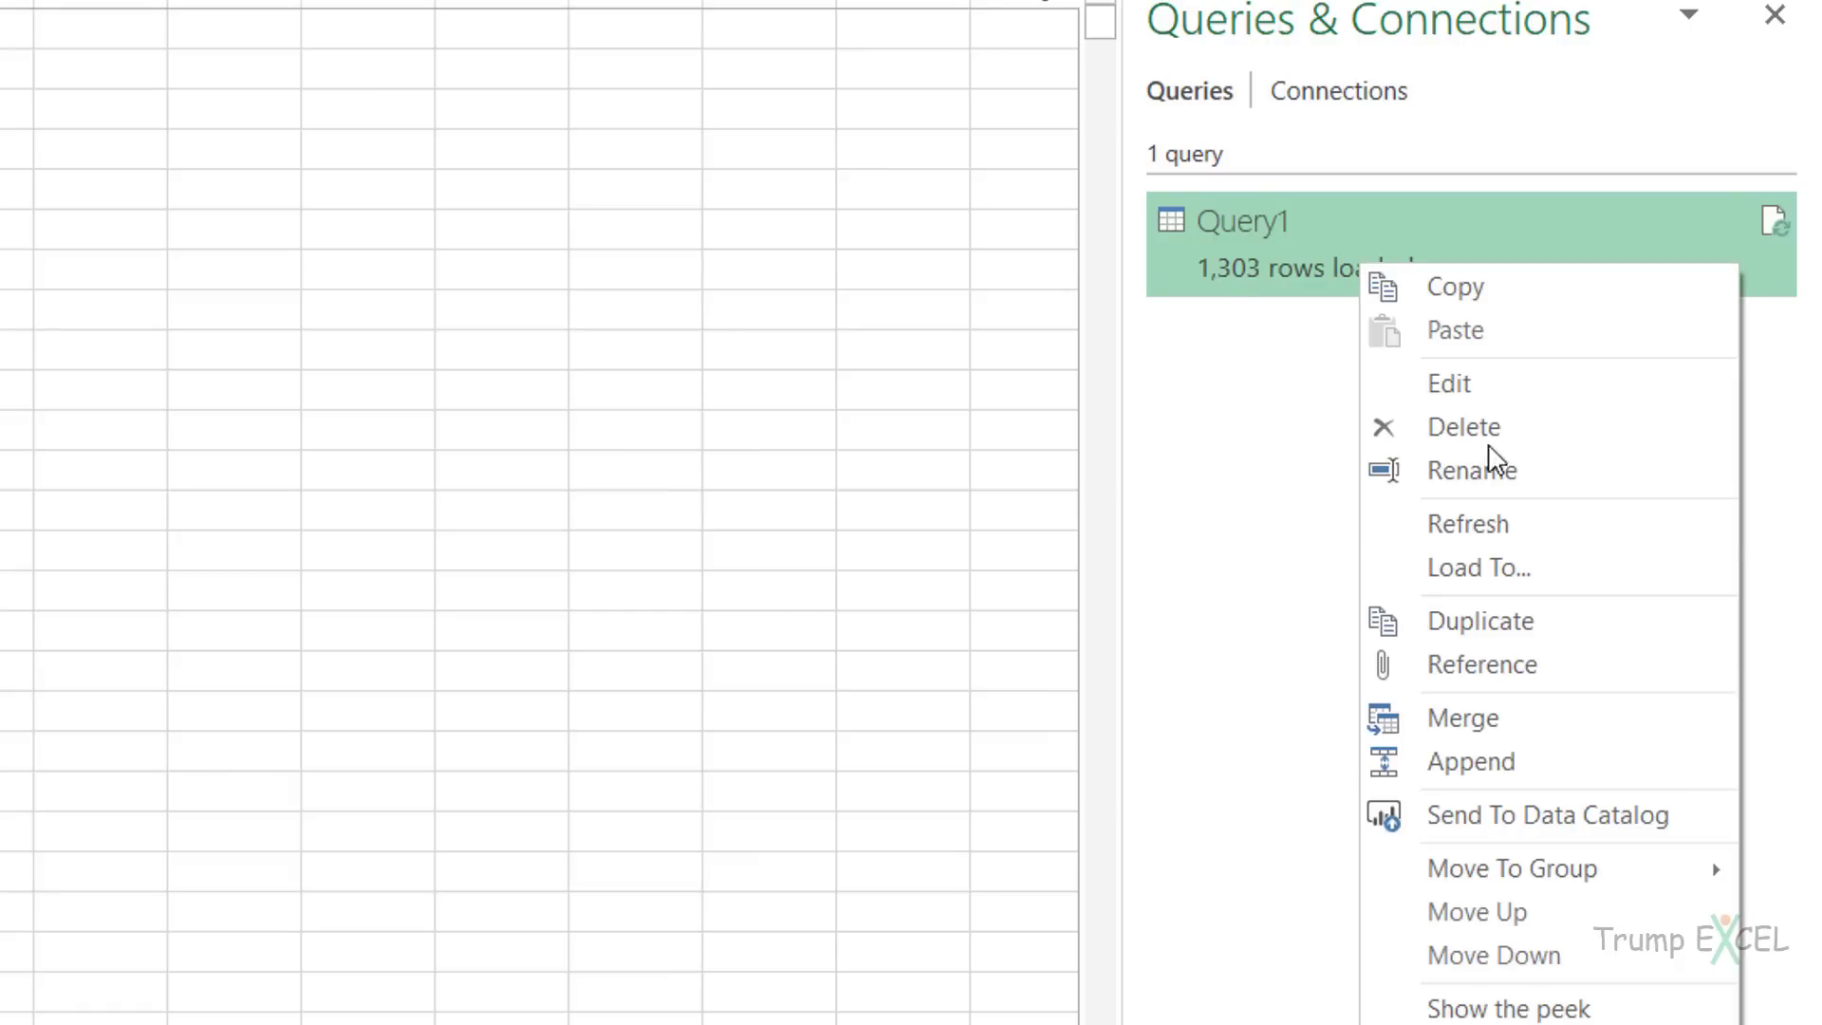
click(1515, 531)
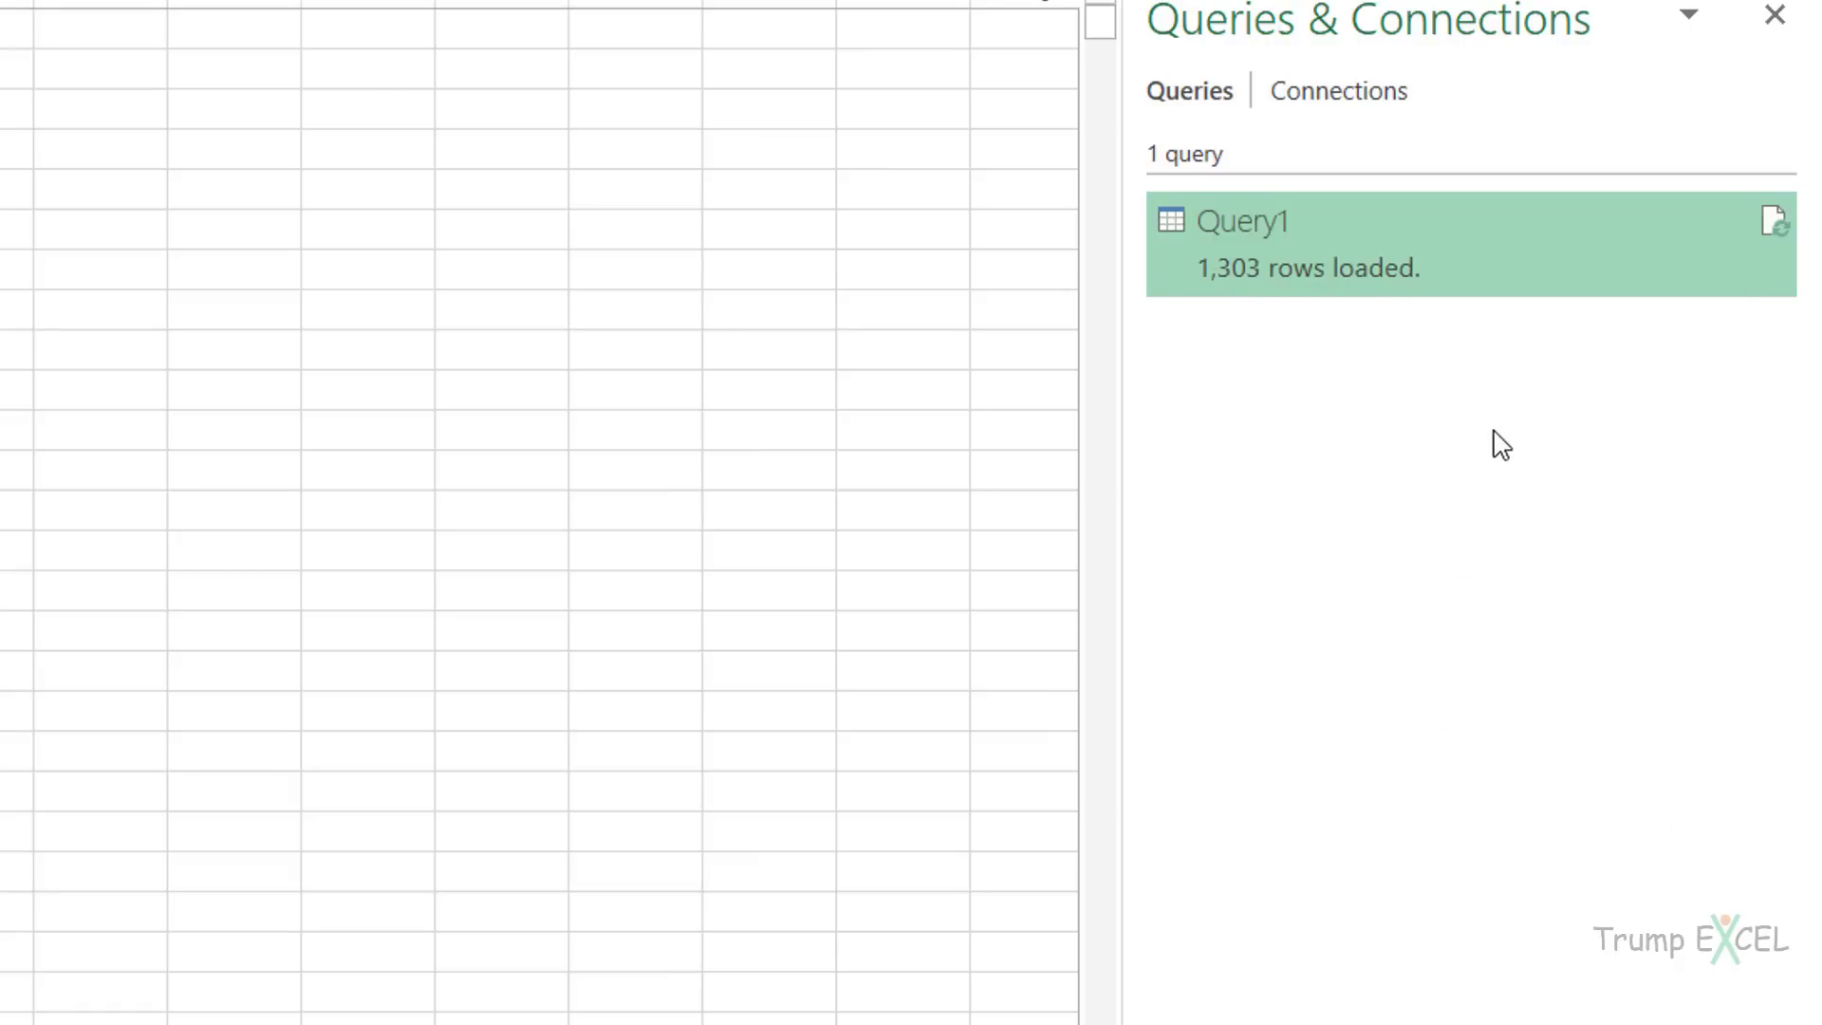